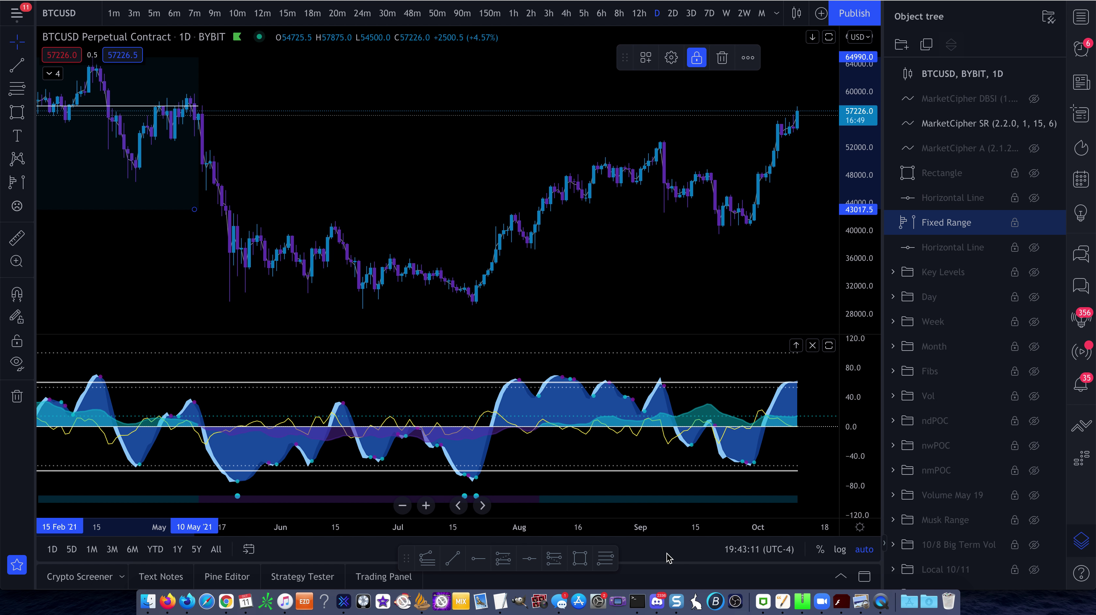
Step: Delete the fixed range volume profile from the BTCUSD daily chart
{"action": "scroll", "coordinate": [409, 306], "scroll_direction": "down", "scroll_amount": 3}
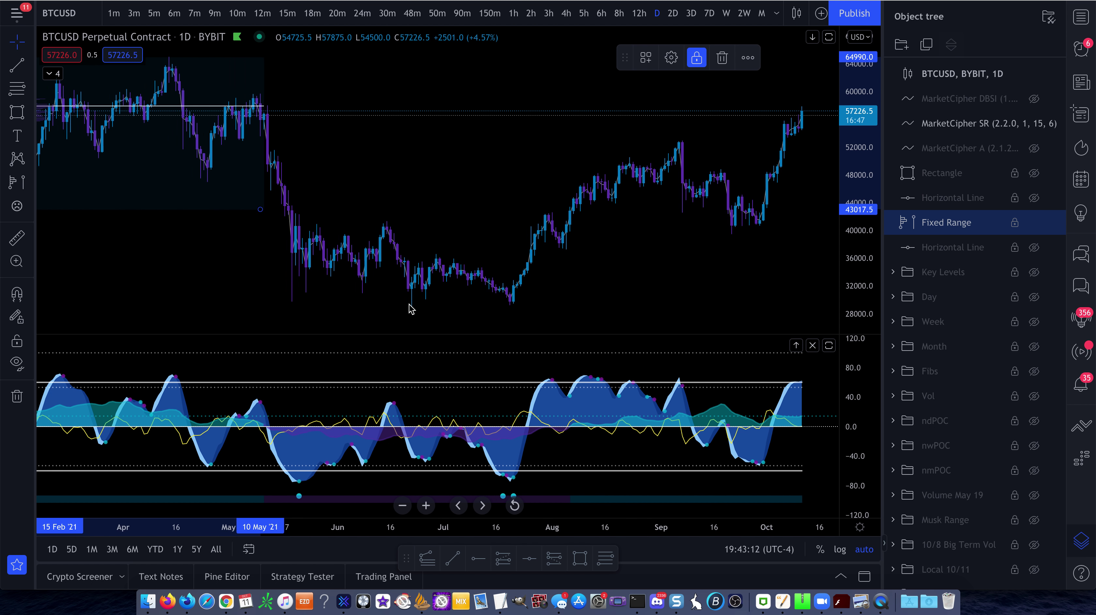
{"action": "scroll", "coordinate": [409, 307], "scroll_direction": "down", "scroll_amount": 3}
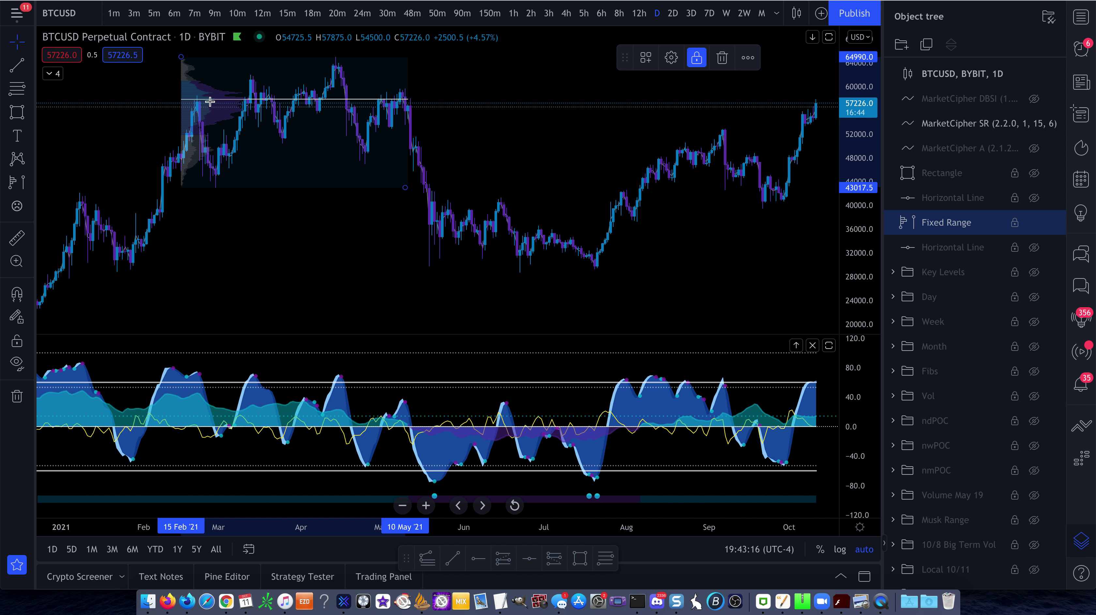
{"action": "key", "text": "Delete"}
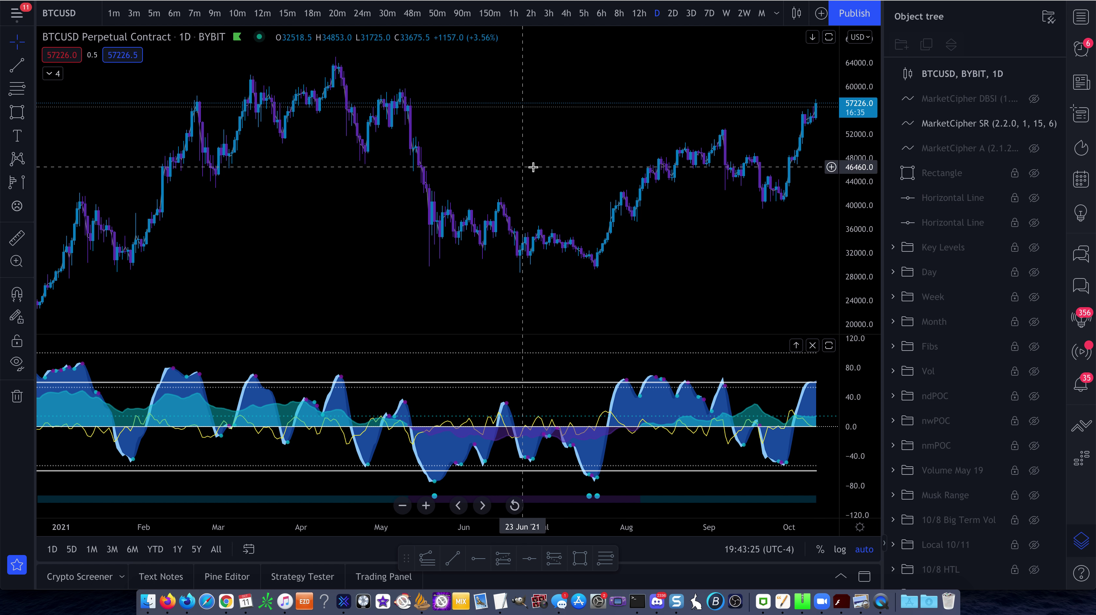
Step: Pan and zoom the daily chart out to show the year's price history
{"action": "left_click_drag", "start_coordinate": [521, 166], "coordinate": [377, 186]}
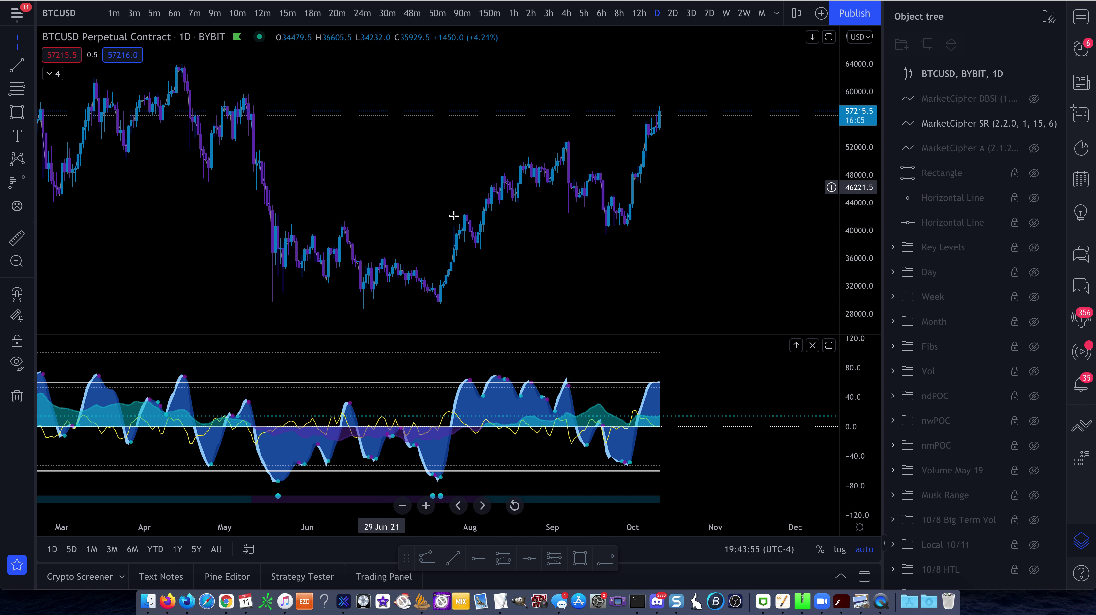
{"action": "scroll", "coordinate": [504, 232], "scroll_direction": "down", "scroll_amount": 3}
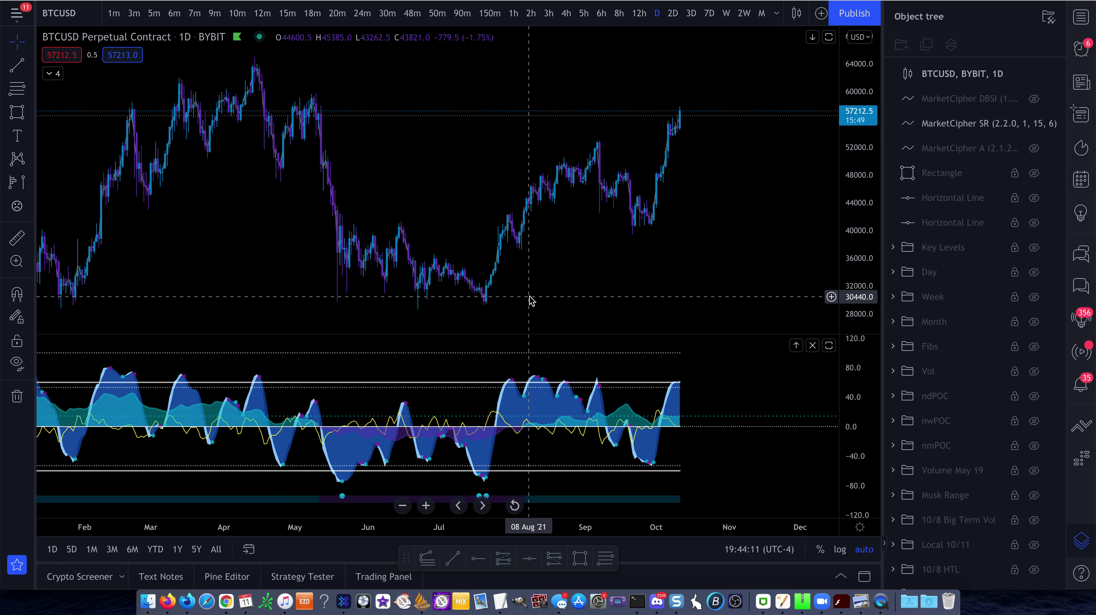
{"action": "scroll", "coordinate": [529, 297], "scroll_direction": "down", "scroll_amount": 2}
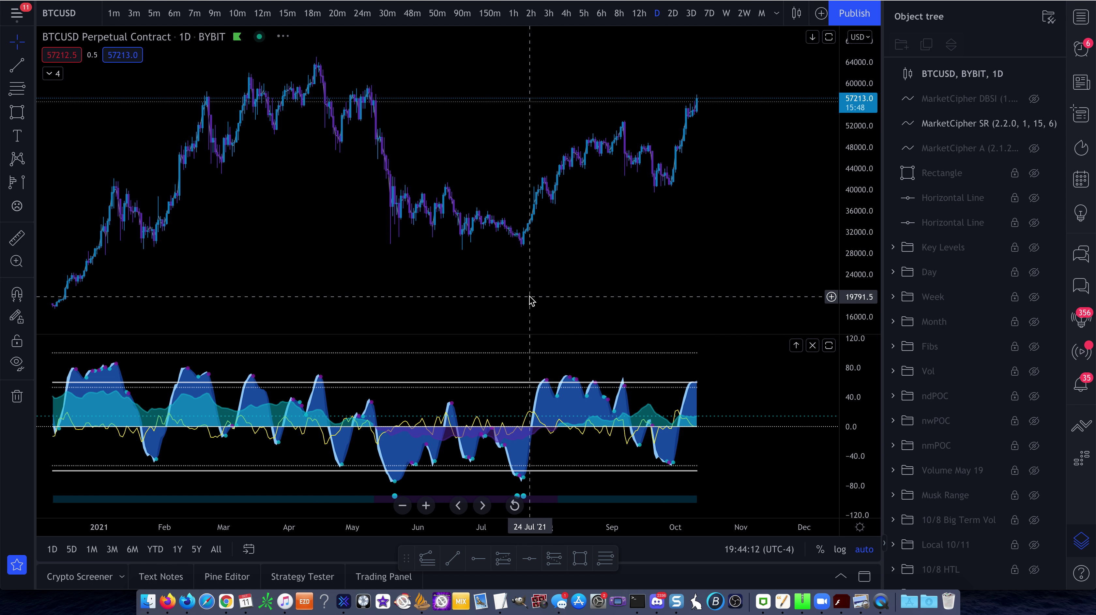
{"action": "left_click", "coordinate": [17, 88]}
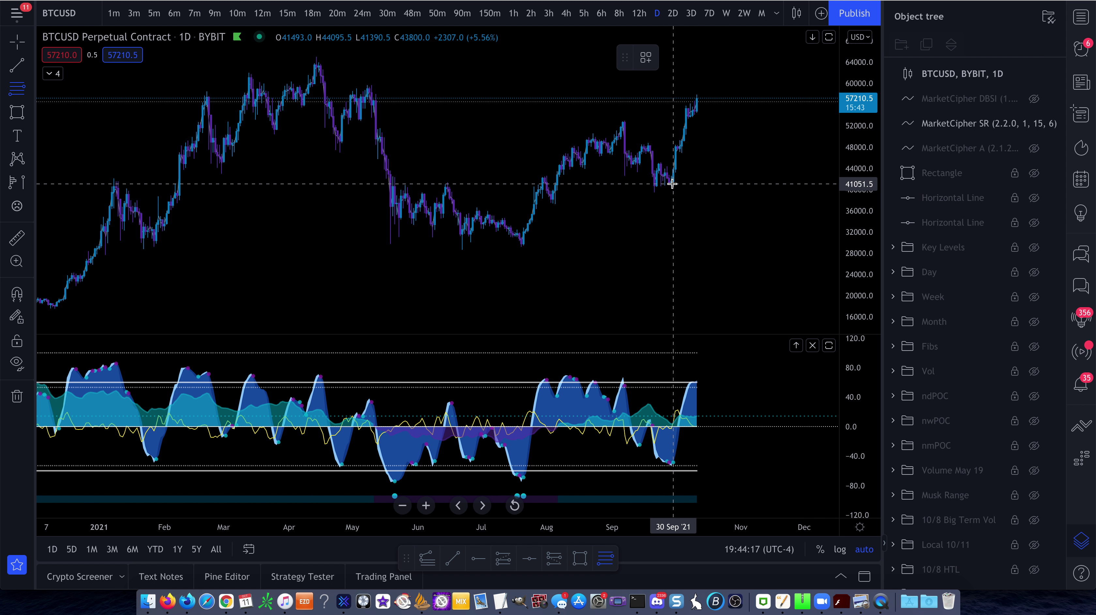
Step: Draw a Fib retracement from the 64891.5 April high to the 28516.5 summer low
{"action": "left_click", "coordinate": [339, 58]}
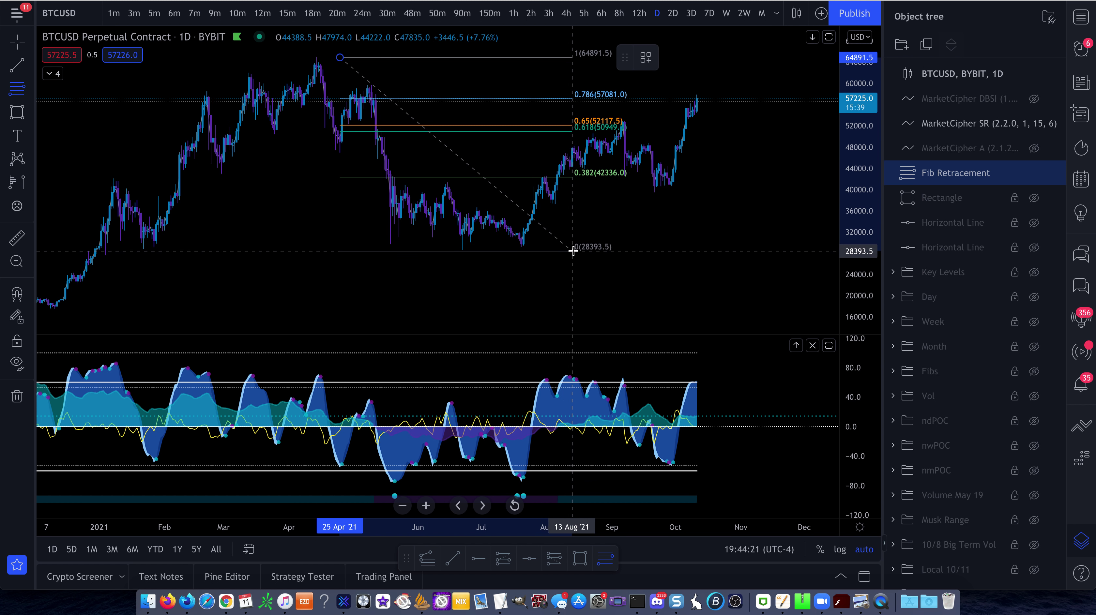
{"action": "left_click", "coordinate": [688, 252]}
{"action": "scroll", "coordinate": [670, 298], "scroll_direction": "right", "scroll_amount": 2}
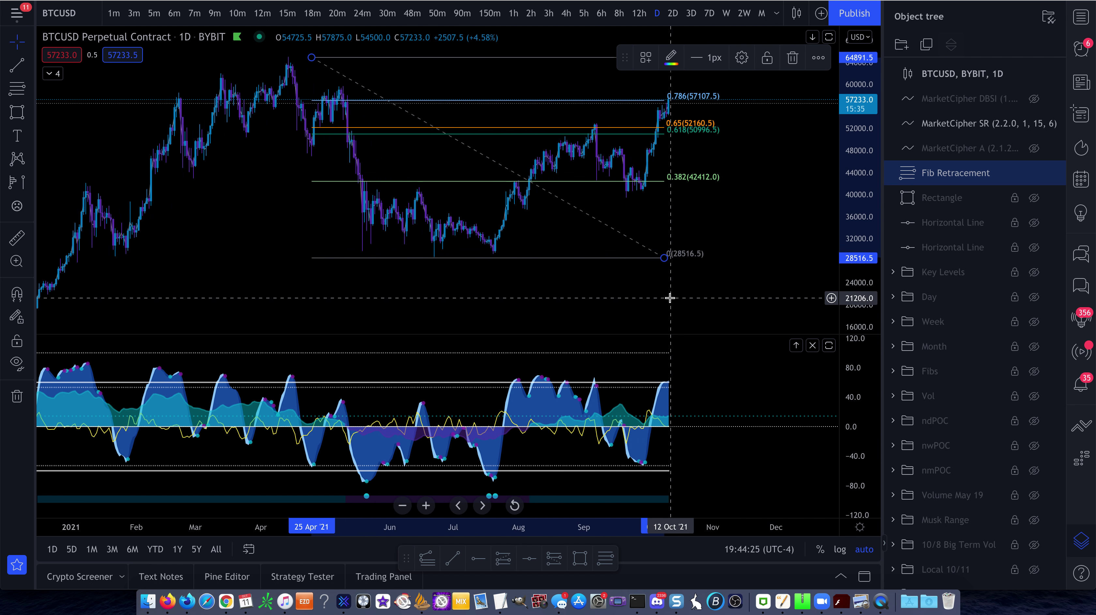
{"action": "scroll", "coordinate": [670, 298], "scroll_direction": "right", "scroll_amount": 1}
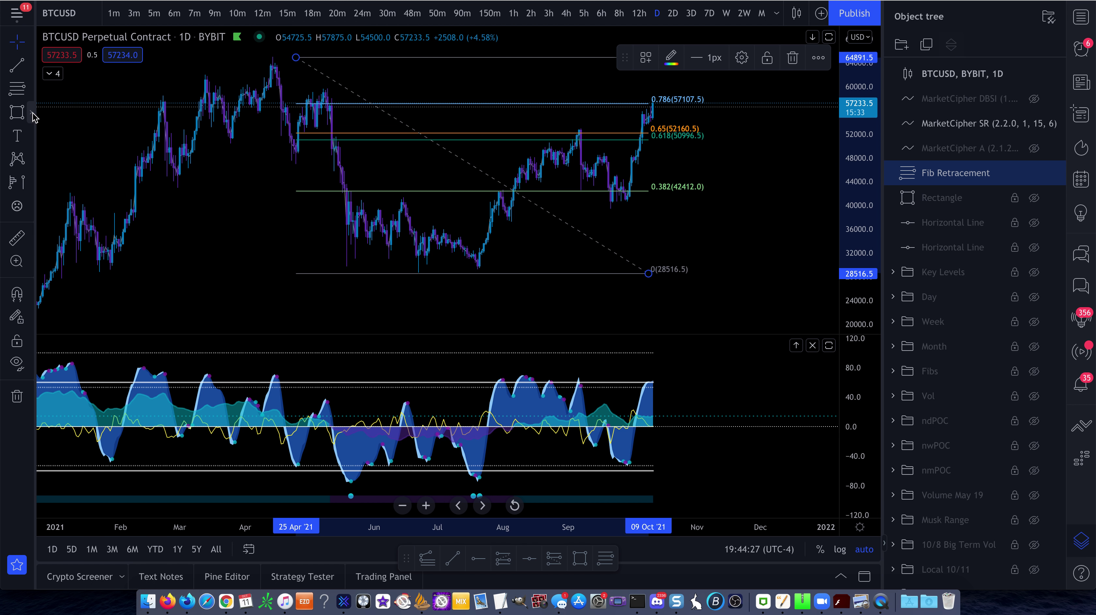
Step: Mark the April top, June low and September high with freehand brush loops
{"action": "left_click", "coordinate": [32, 114]}
{"action": "left_click", "coordinate": [73, 112]}
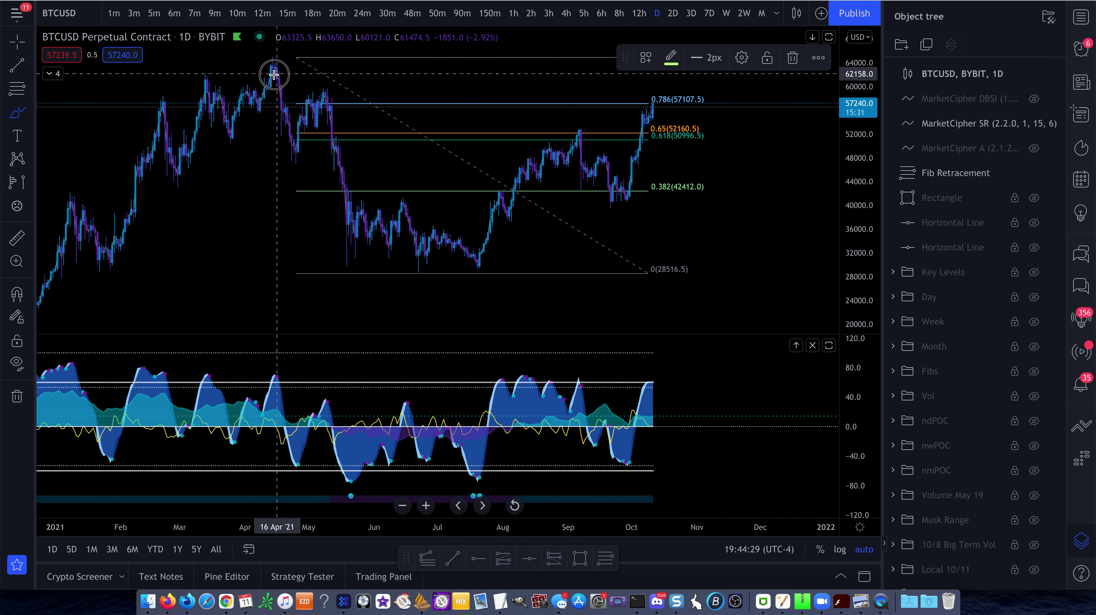
{"action": "left_click_drag", "start_coordinate": [274, 74], "coordinate": [274, 71]}
{"action": "left_click_drag", "start_coordinate": [407, 261], "coordinate": [425, 285]}
{"action": "mouse_move", "coordinate": [586, 126]}
{"action": "left_mouse_down"}
{"action": "mouse_move", "coordinate": [574, 130]}
{"action": "mouse_move", "coordinate": [592, 134]}
{"action": "mouse_move", "coordinate": [579, 144]}
{"action": "mouse_move", "coordinate": [581, 126]}
{"action": "mouse_move", "coordinate": [590, 138]}
{"action": "mouse_move", "coordinate": [571, 137]}
{"action": "left_mouse_up"}
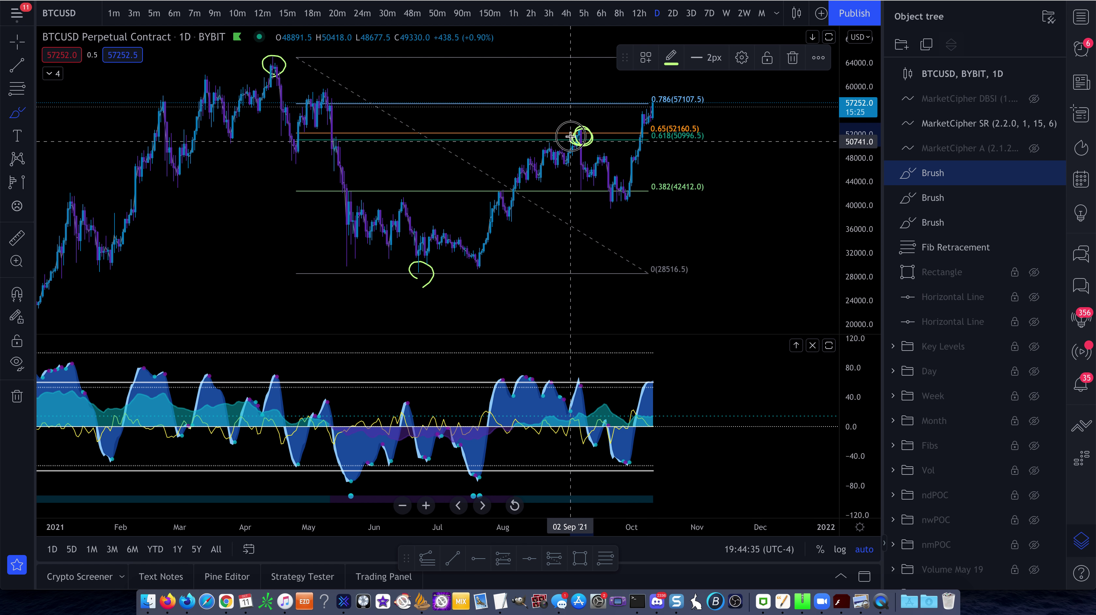
Step: Delete the September, June and April brush marks
{"action": "key", "text": "Delete"}
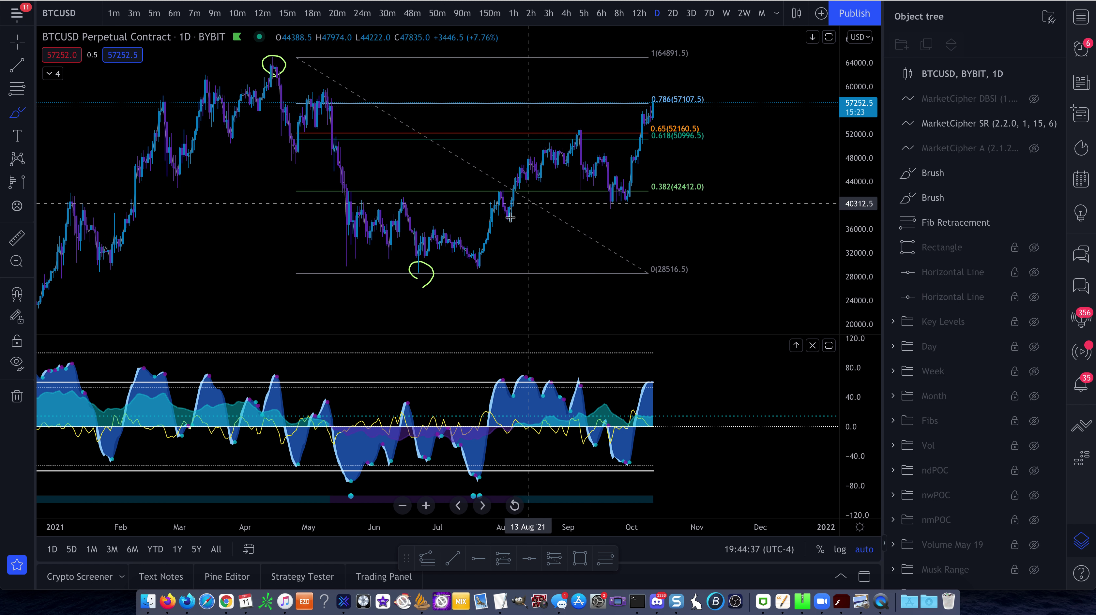
{"action": "key", "text": "Escape"}
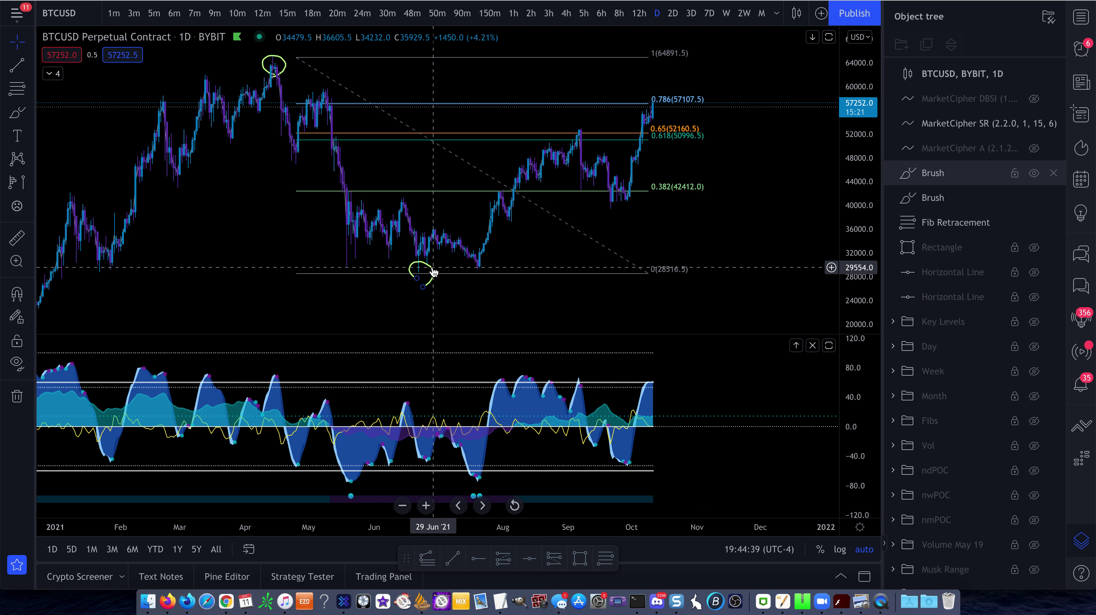
{"action": "left_click", "coordinate": [433, 271]}
{"action": "key", "text": "Delete"}
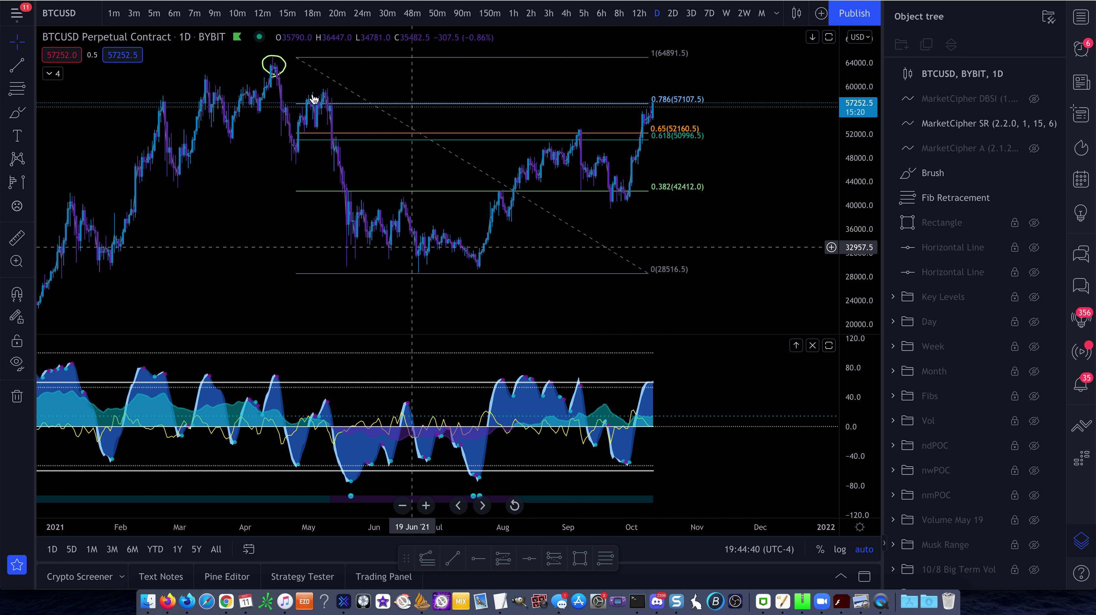
{"action": "left_click", "coordinate": [285, 71]}
{"action": "key", "text": "Delete"}
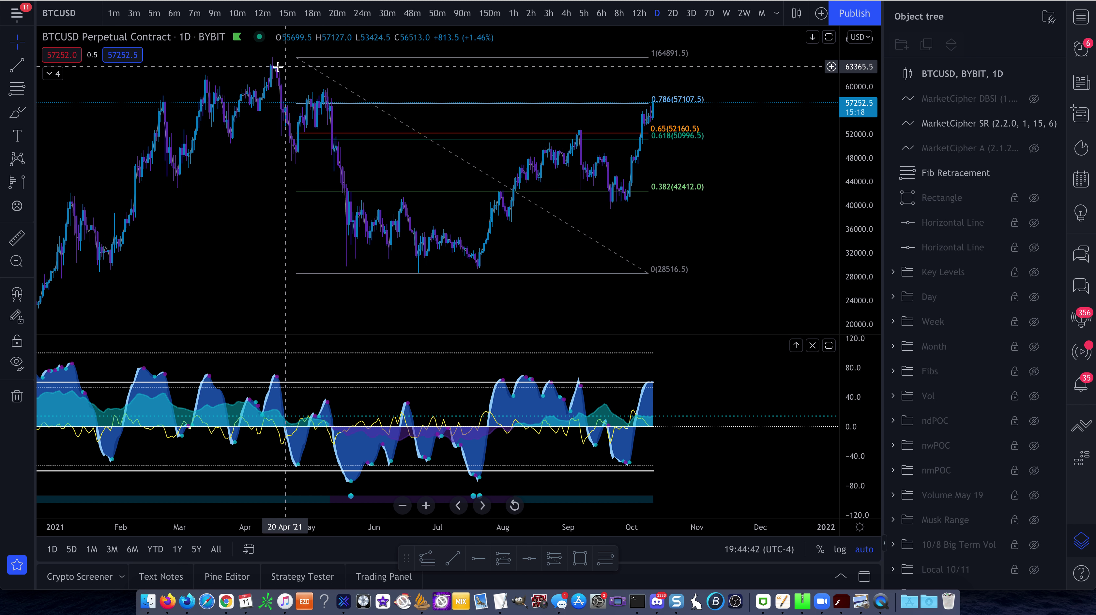
Step: Circle the September high near the 0.65 level with the brush, then delete both strokes
{"action": "left_click", "coordinate": [16, 115]}
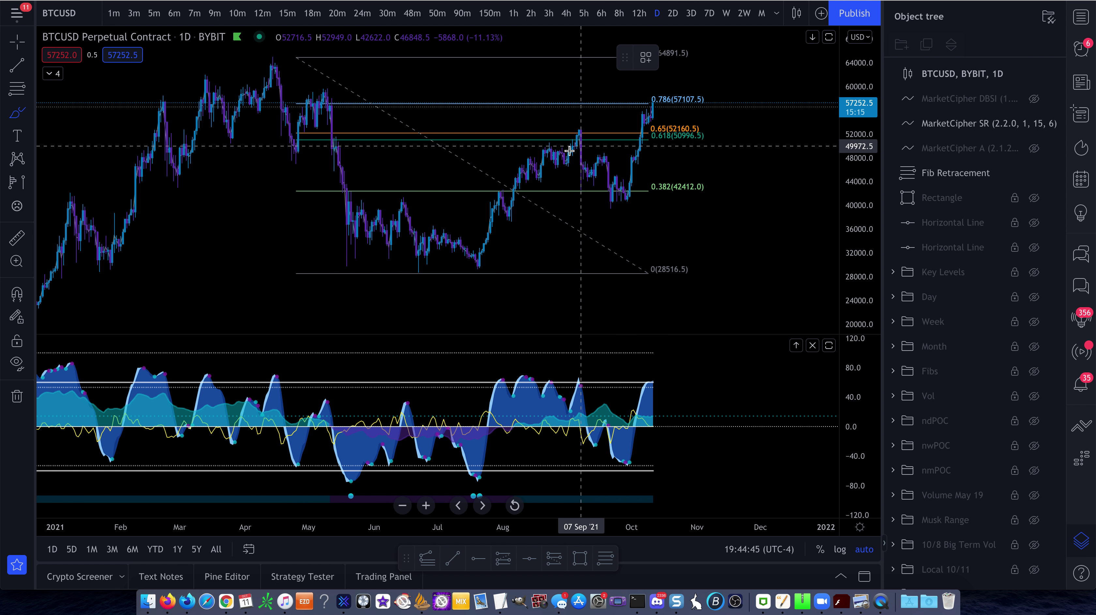
{"action": "left_click_drag", "start_coordinate": [579, 134], "coordinate": [638, 308]}
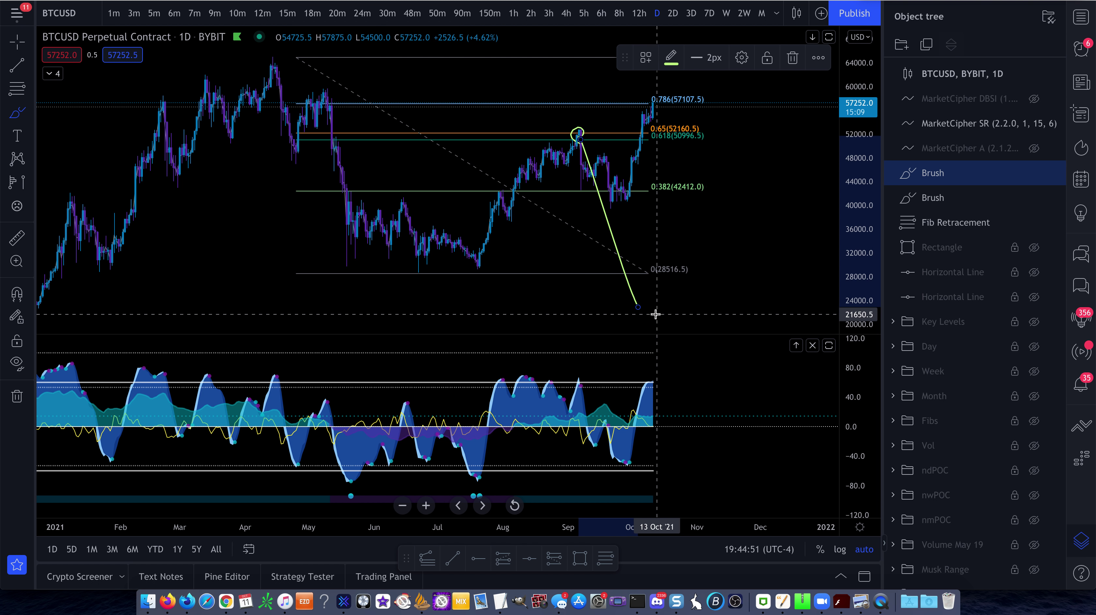
{"action": "key", "text": "Delete"}
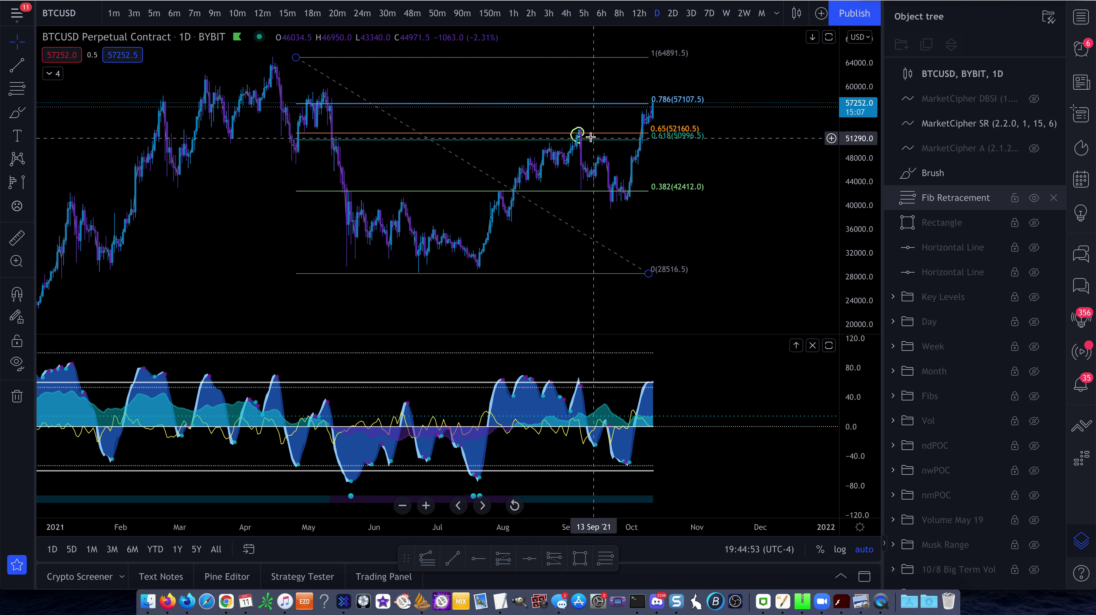
{"action": "left_click", "coordinate": [578, 133]}
{"action": "key", "text": "Delete"}
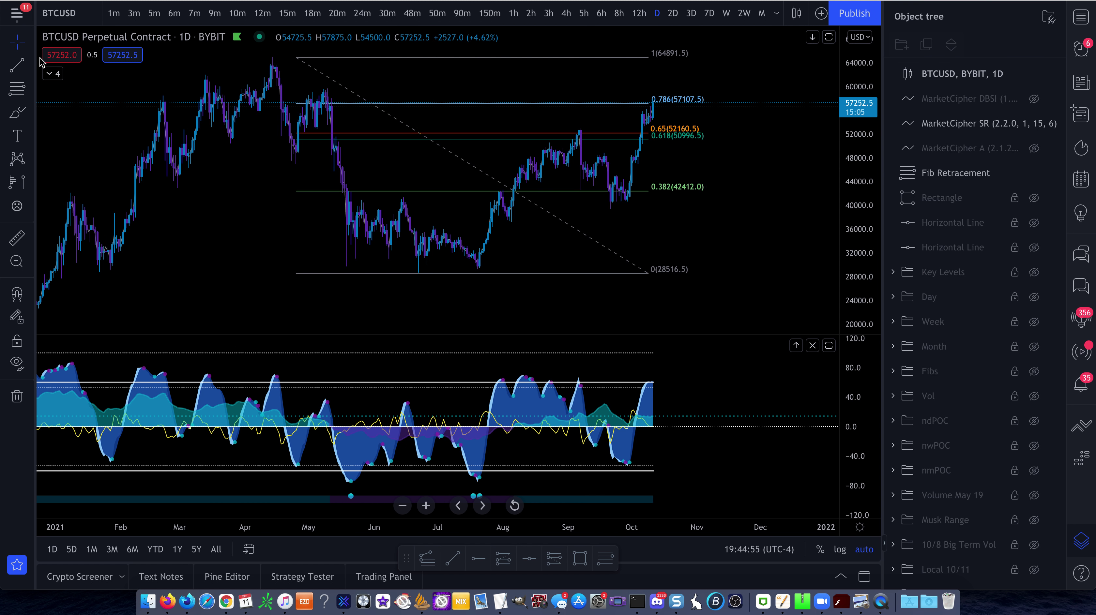
{"action": "left_click", "coordinate": [19, 114]}
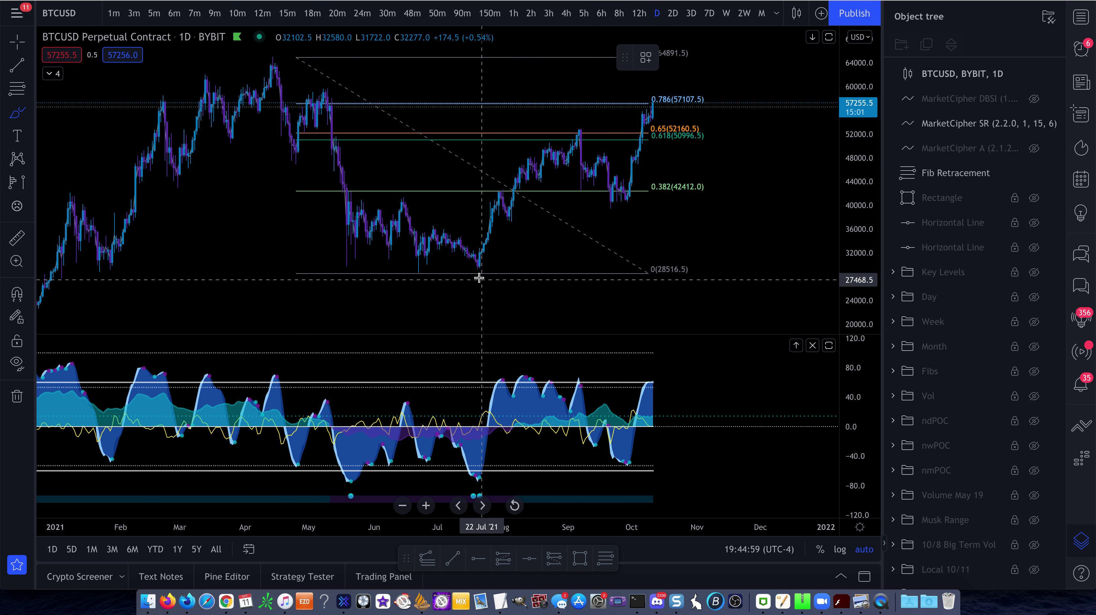
{"action": "mouse_move", "coordinate": [472, 273]}
{"action": "left_mouse_down"}
{"action": "mouse_move", "coordinate": [572, 127]}
{"action": "mouse_move", "coordinate": [631, 197]}
{"action": "mouse_move", "coordinate": [622, 205]}
{"action": "mouse_move", "coordinate": [654, 107]}
{"action": "left_mouse_up"}
{"action": "key", "text": "Delete"}
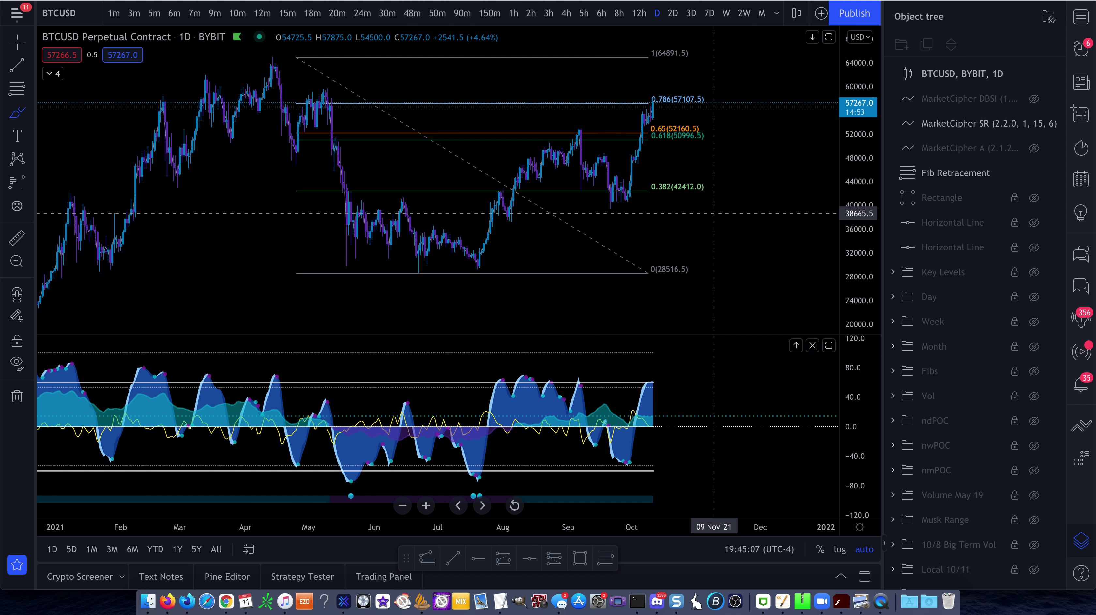
{"action": "scroll", "coordinate": [713, 200], "scroll_direction": "down", "scroll_amount": 2}
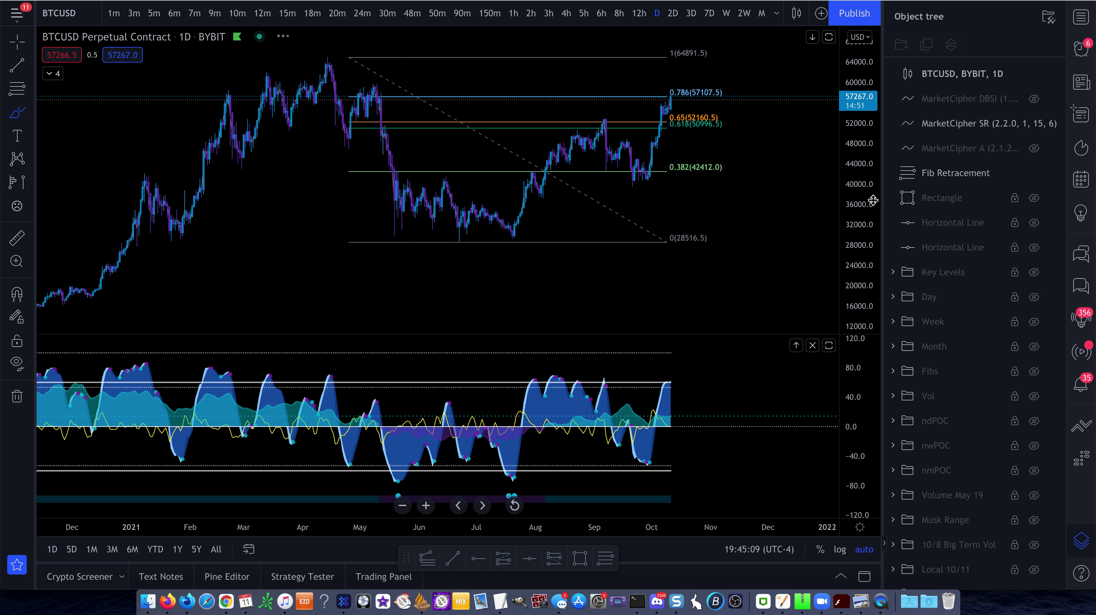
{"action": "left_click_drag", "start_coordinate": [860, 202], "coordinate": [859, 174]}
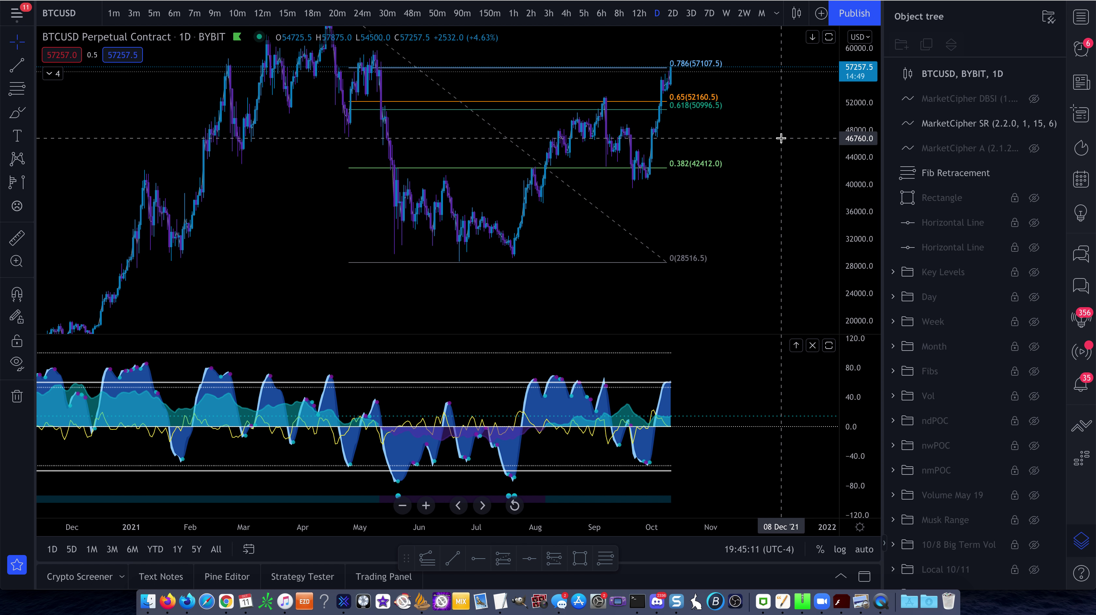
{"action": "left_click_drag", "start_coordinate": [765, 115], "coordinate": [702, 191]}
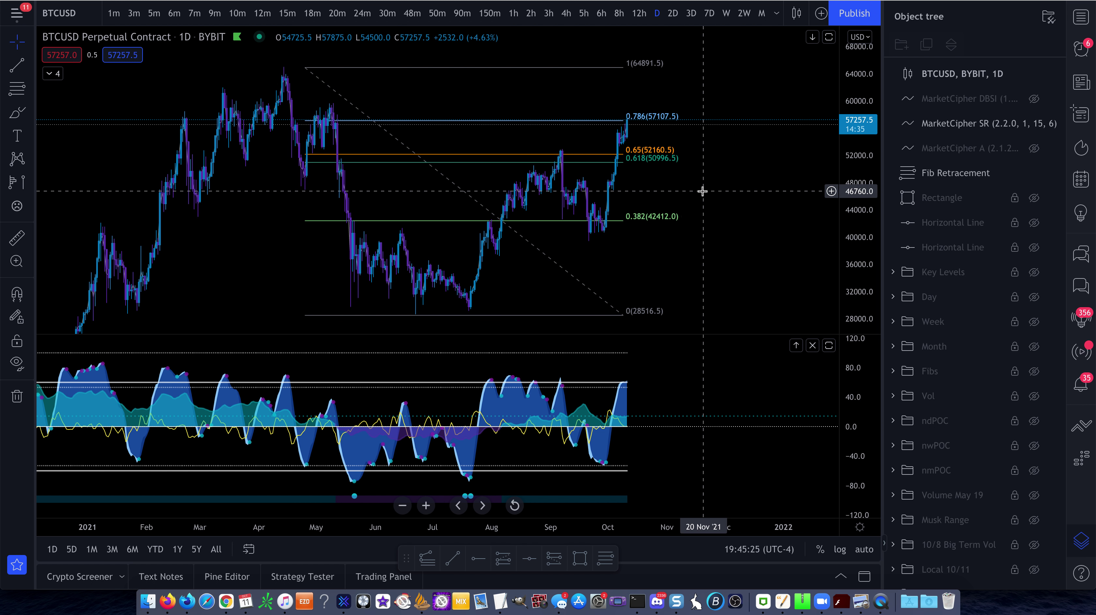
{"action": "left_click", "coordinate": [594, 123]}
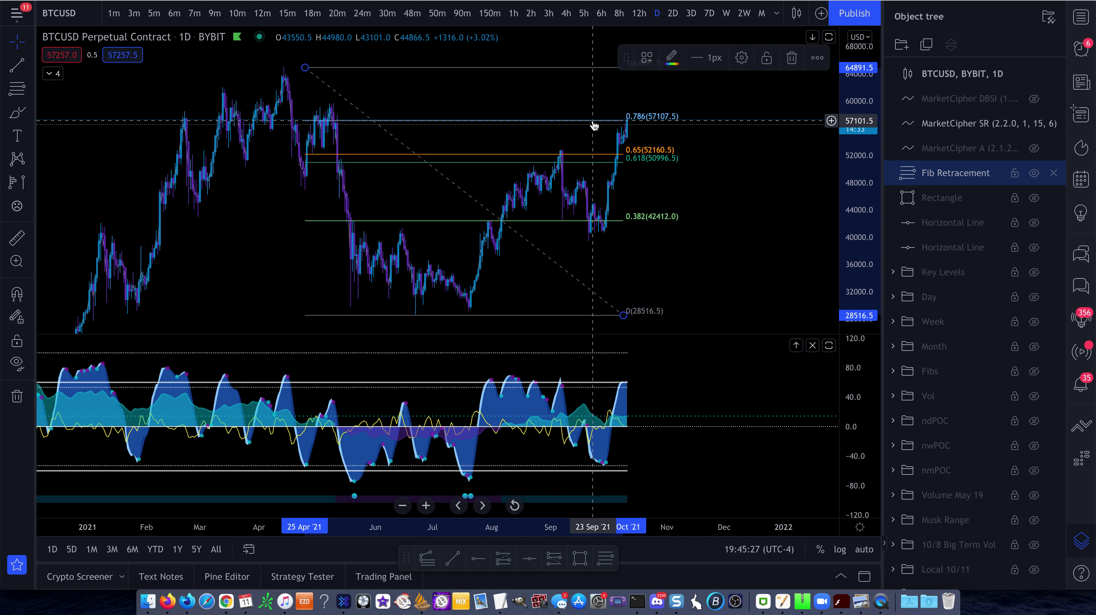
Step: Delete the Fib retracement, undo a sketched price path, and zoom out to span 2021 onward
{"action": "key", "text": "Delete"}
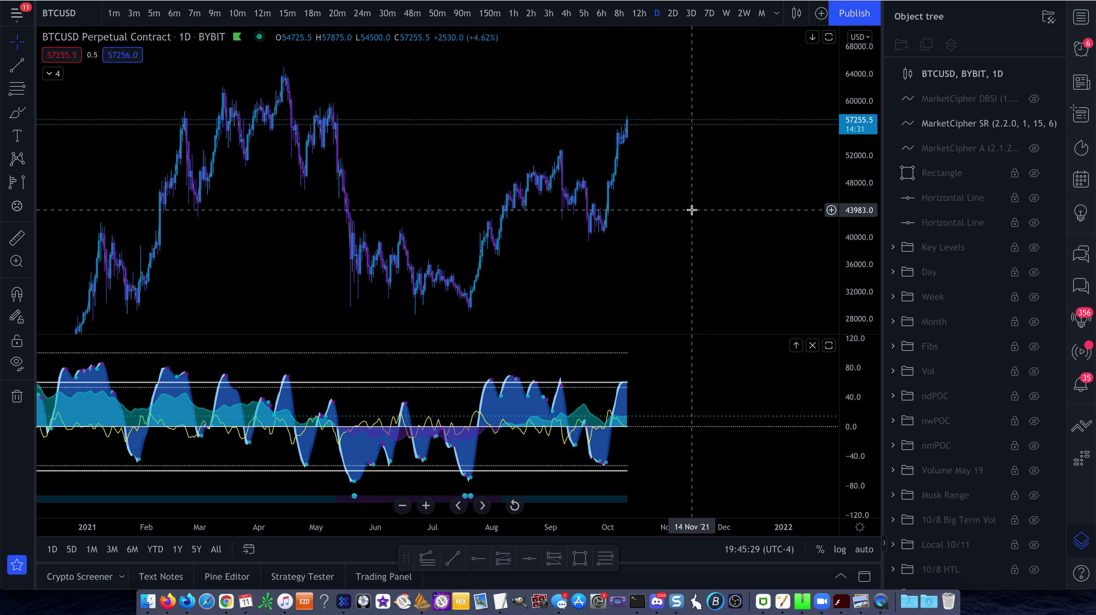
{"action": "scroll", "coordinate": [692, 210], "scroll_direction": "up", "scroll_amount": 2}
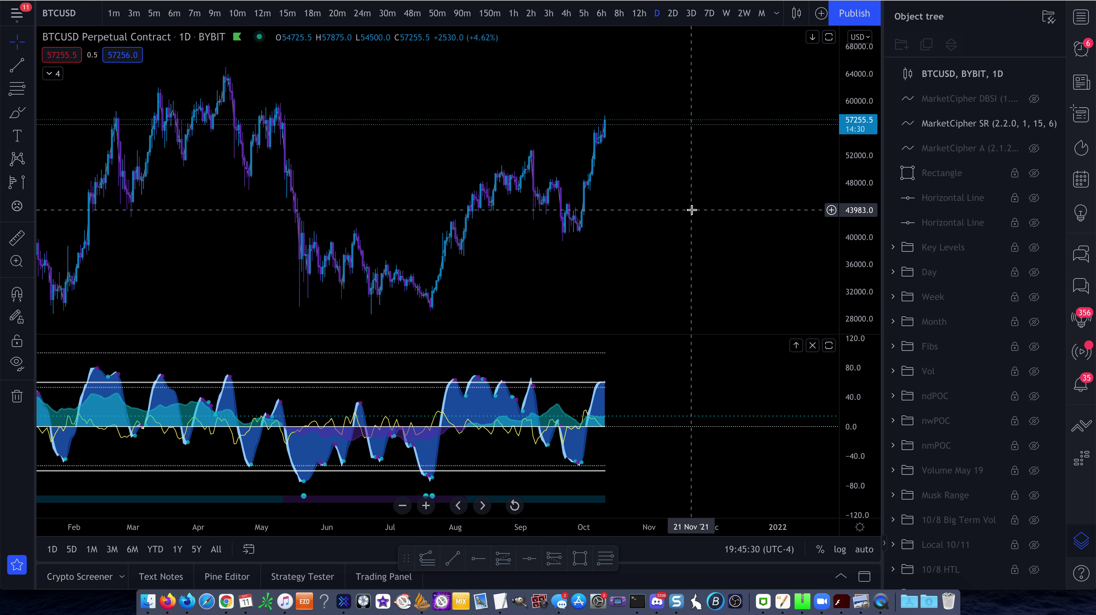
{"action": "left_click", "coordinate": [18, 113]}
{"action": "left_click_drag", "start_coordinate": [531, 295], "coordinate": [536, 273]}
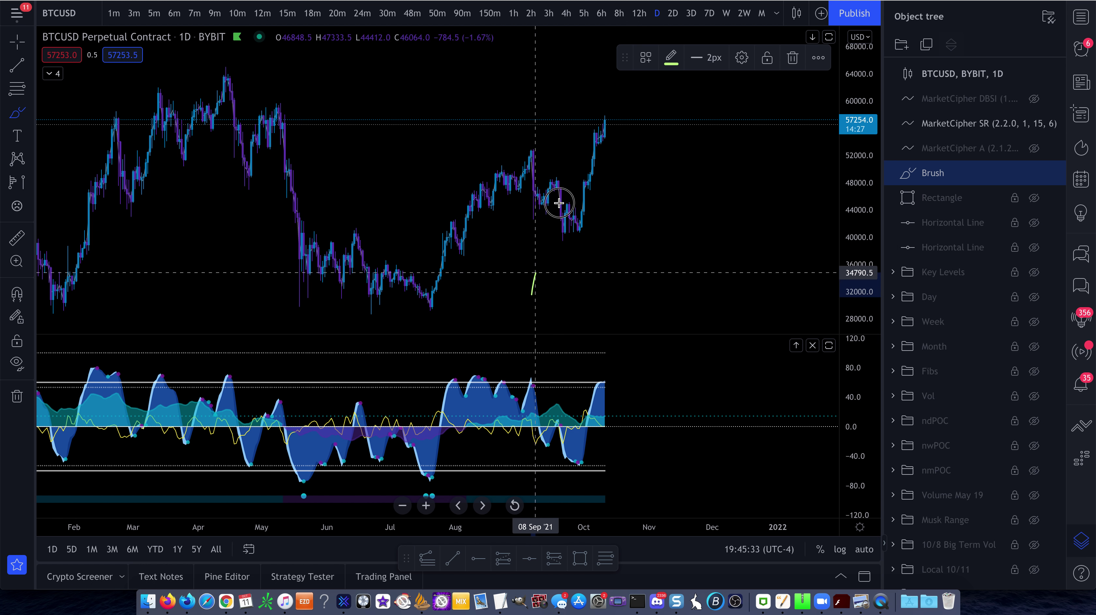
{"action": "mouse_move", "coordinate": [559, 202]}
{"action": "left_mouse_down"}
{"action": "mouse_move", "coordinate": [584, 130]}
{"action": "mouse_move", "coordinate": [629, 196]}
{"action": "mouse_move", "coordinate": [665, 69]}
{"action": "mouse_move", "coordinate": [705, 134]}
{"action": "left_mouse_up"}
{"action": "key", "text": "super+z"}
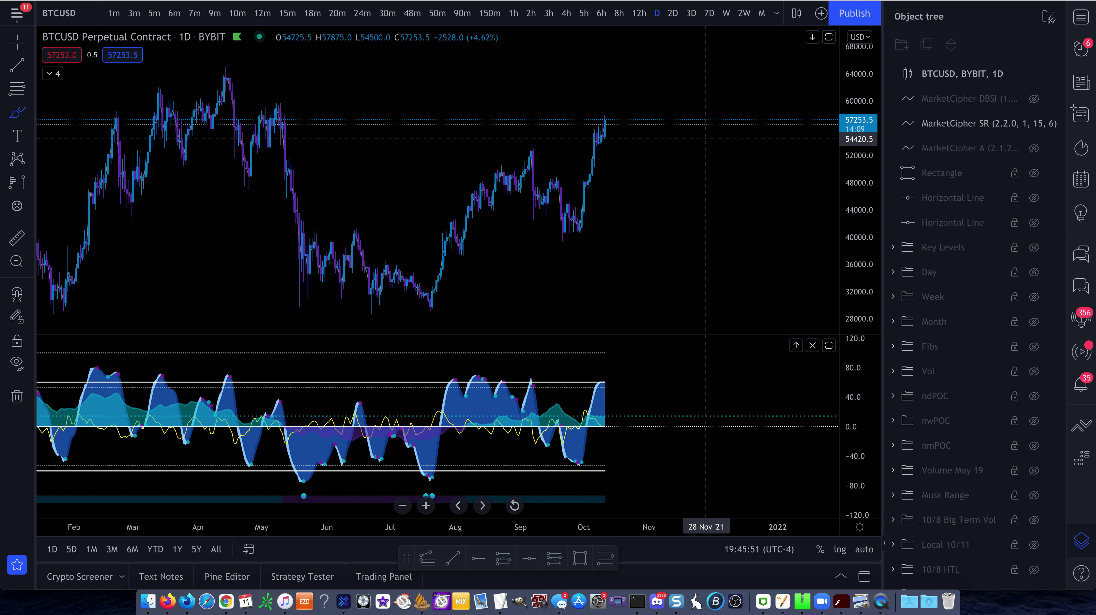
{"action": "scroll", "coordinate": [687, 232], "scroll_direction": "down", "scroll_amount": 1}
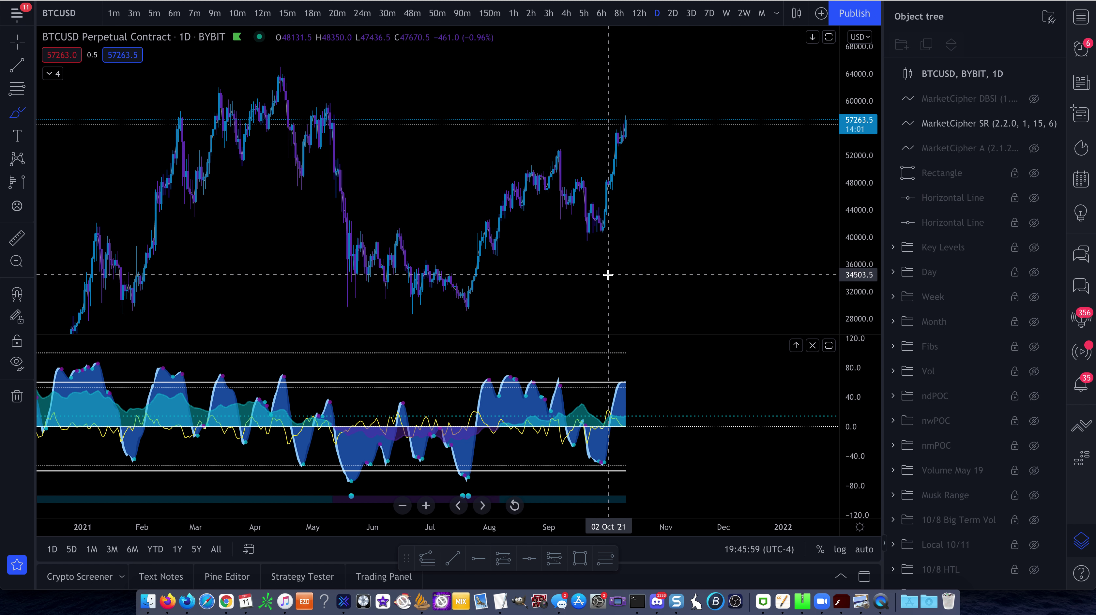
{"action": "left_click", "coordinate": [17, 183]}
Step: Add a fixed-range volume profile from 10 Mar to 13 May '21 and a horizontal line at 57867.5
{"action": "left_click", "coordinate": [213, 120]}
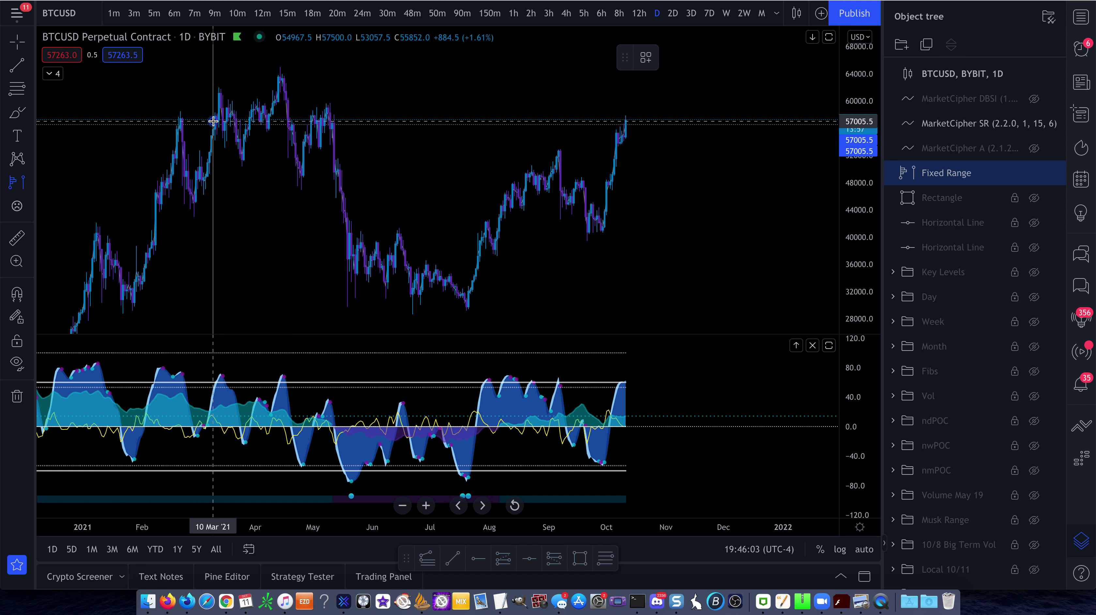
{"action": "left_click", "coordinate": [335, 119]}
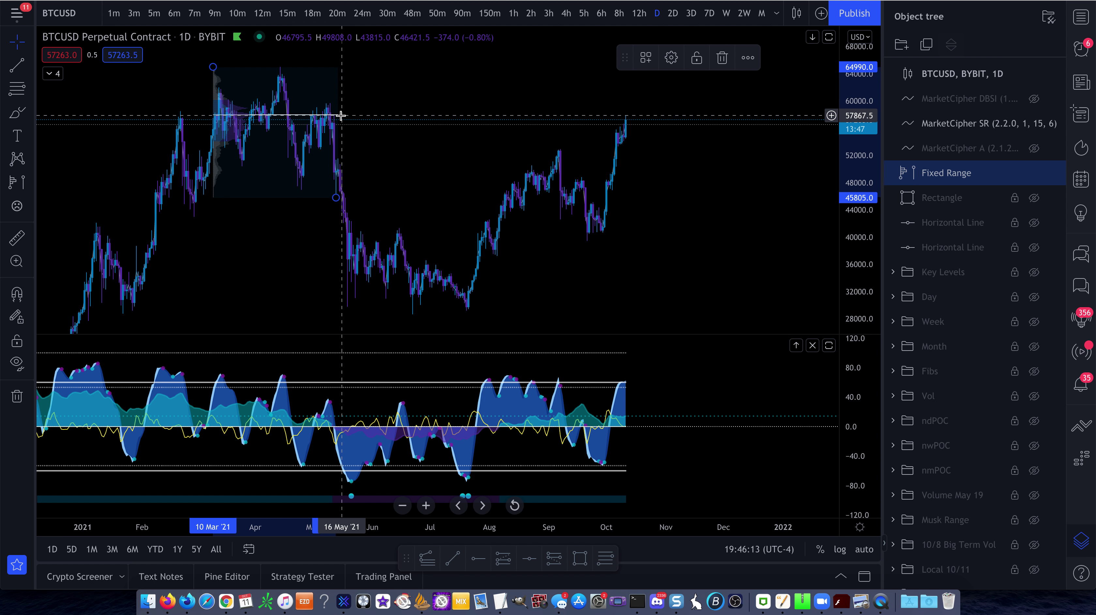
{"action": "key", "text": "alt+h"}
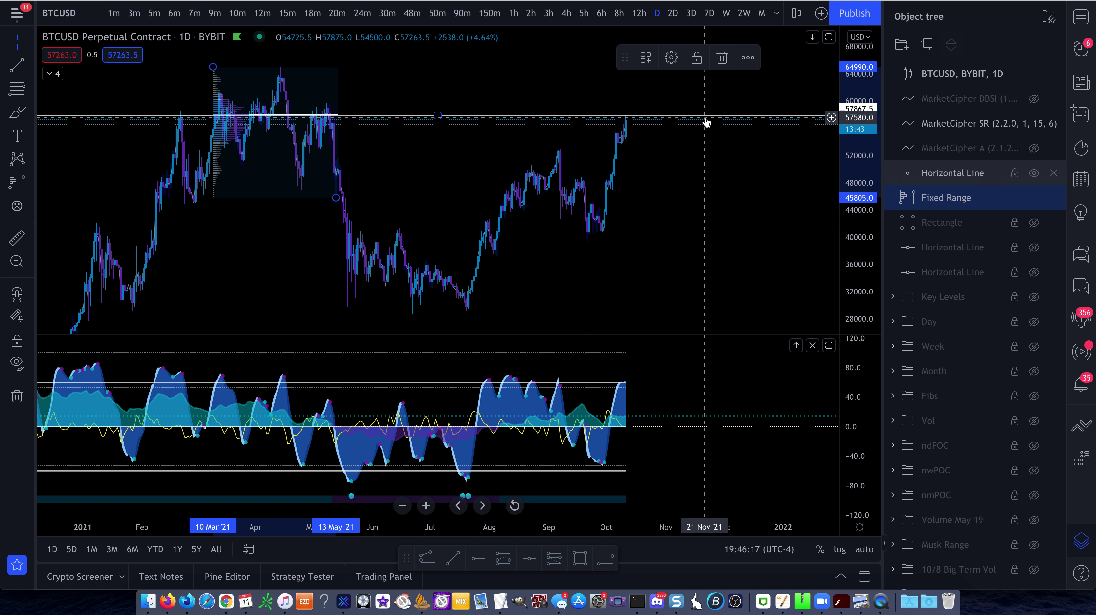
Step: Switch BTCUSD to weekly, fit the history, and show the hidden Weekly 58295.5 line
{"action": "left_click", "coordinate": [726, 14]}
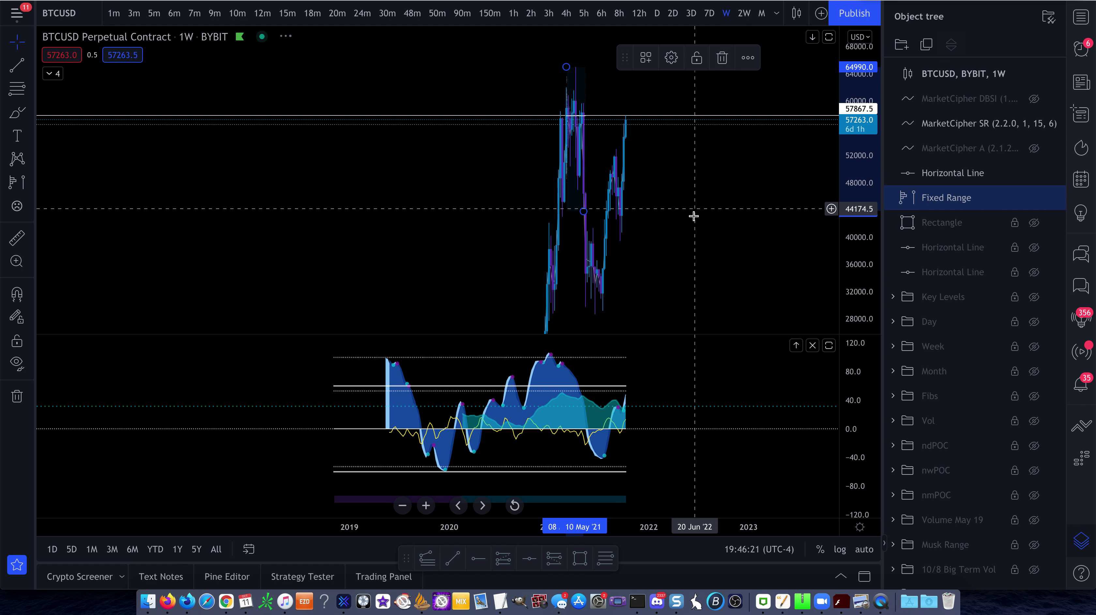
{"action": "left_click", "coordinate": [514, 505]}
{"action": "scroll", "coordinate": [554, 342], "scroll_direction": "right", "scroll_amount": 10}
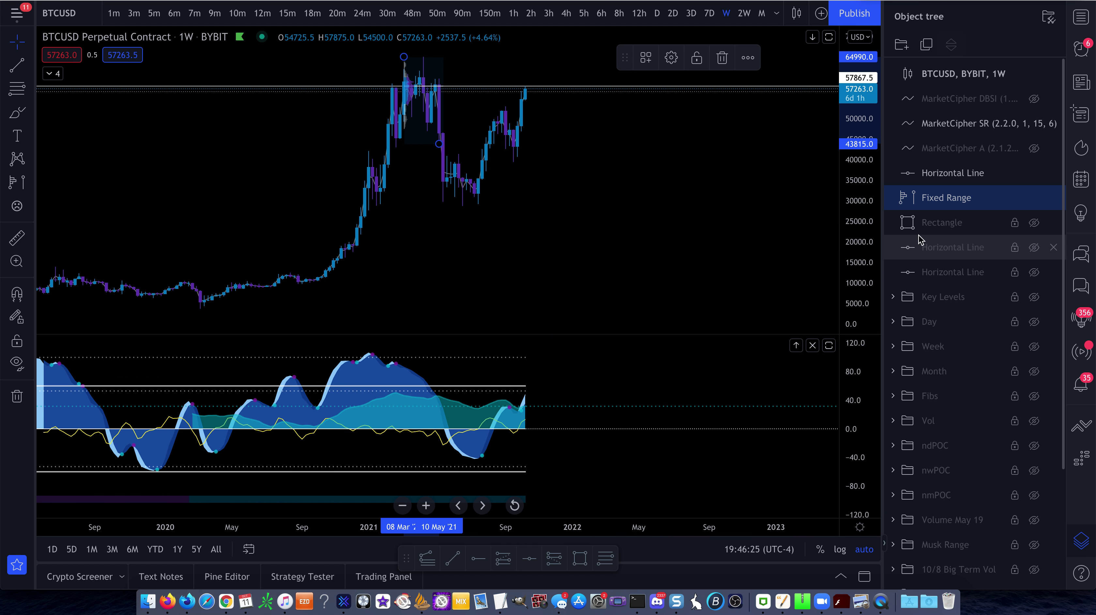
{"action": "left_click", "coordinate": [1035, 249]}
{"action": "left_click", "coordinate": [1035, 248]}
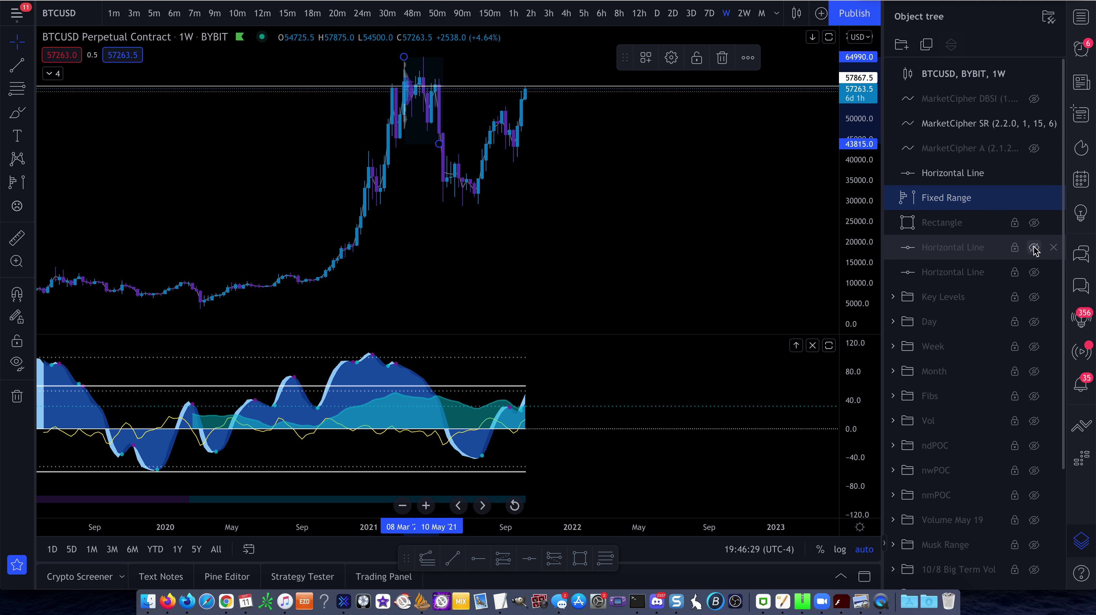
{"action": "left_click", "coordinate": [1034, 271]}
Step: Frame recent weekly candles around 46000–64000 and show the grey resistance rectangle
{"action": "left_click_drag", "start_coordinate": [870, 241], "coordinate": [870, 185]}
{"action": "left_click_drag", "start_coordinate": [605, 162], "coordinate": [568, 309]}
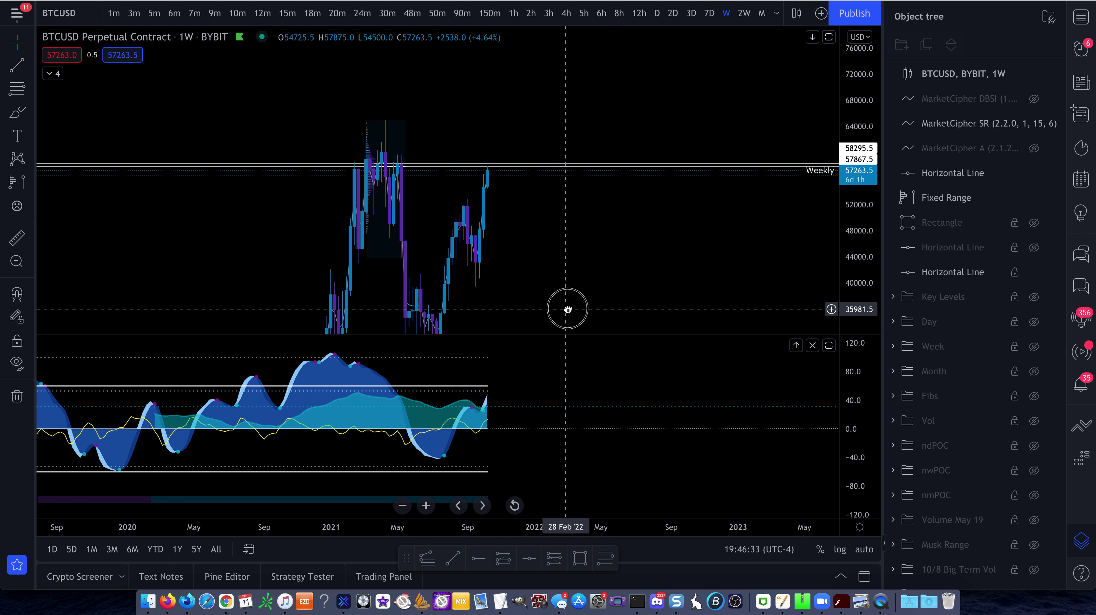
{"action": "scroll", "coordinate": [668, 297], "scroll_direction": "up", "scroll_amount": 2}
{"action": "left_click_drag", "start_coordinate": [864, 284], "coordinate": [864, 200]}
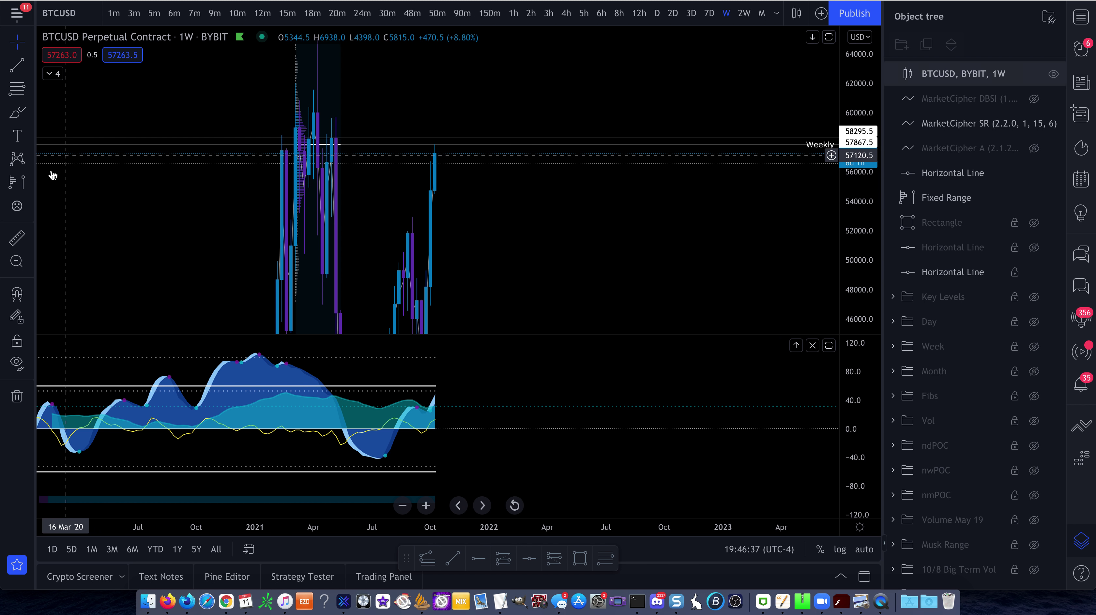
{"action": "left_click", "coordinate": [1035, 224]}
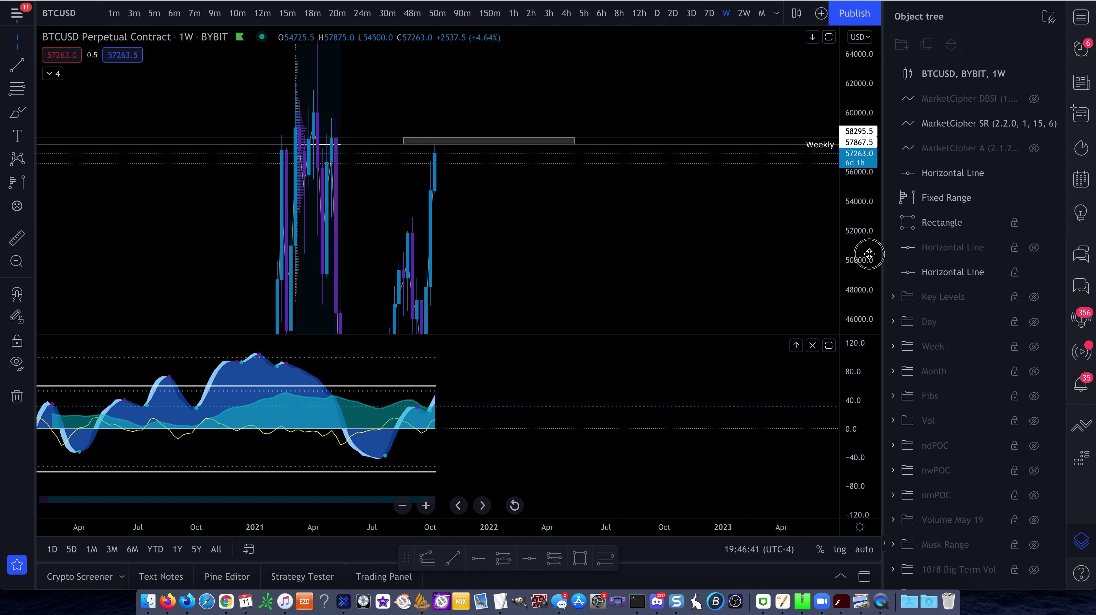
{"action": "left_click_drag", "start_coordinate": [868, 254], "coordinate": [875, 159]}
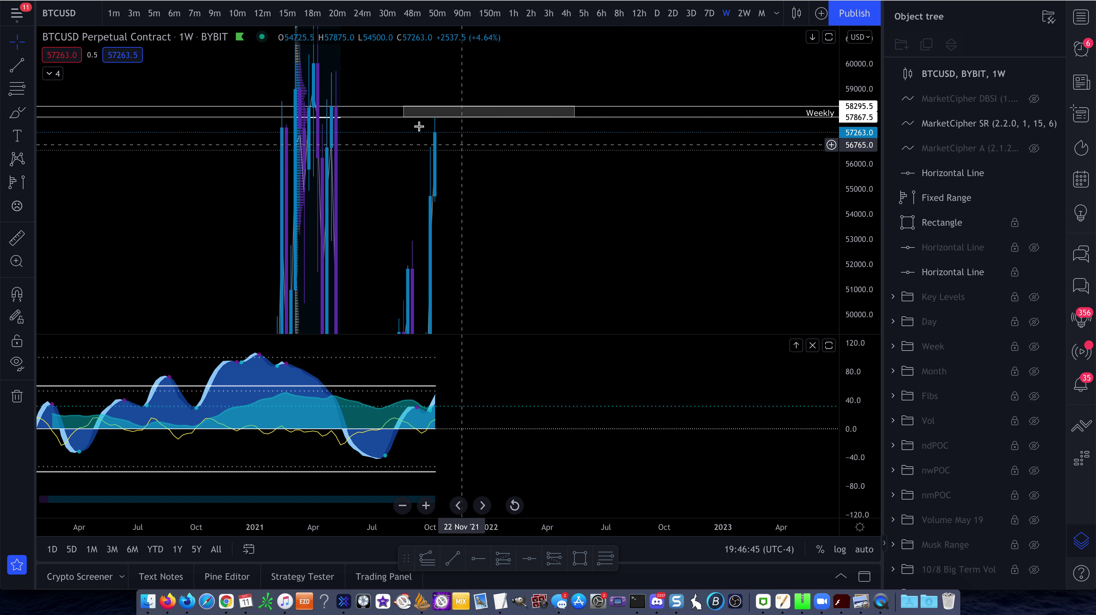
Step: Sketch a projected price path right of the candles, remove it, and go to Discord
{"action": "left_click", "coordinate": [17, 113]}
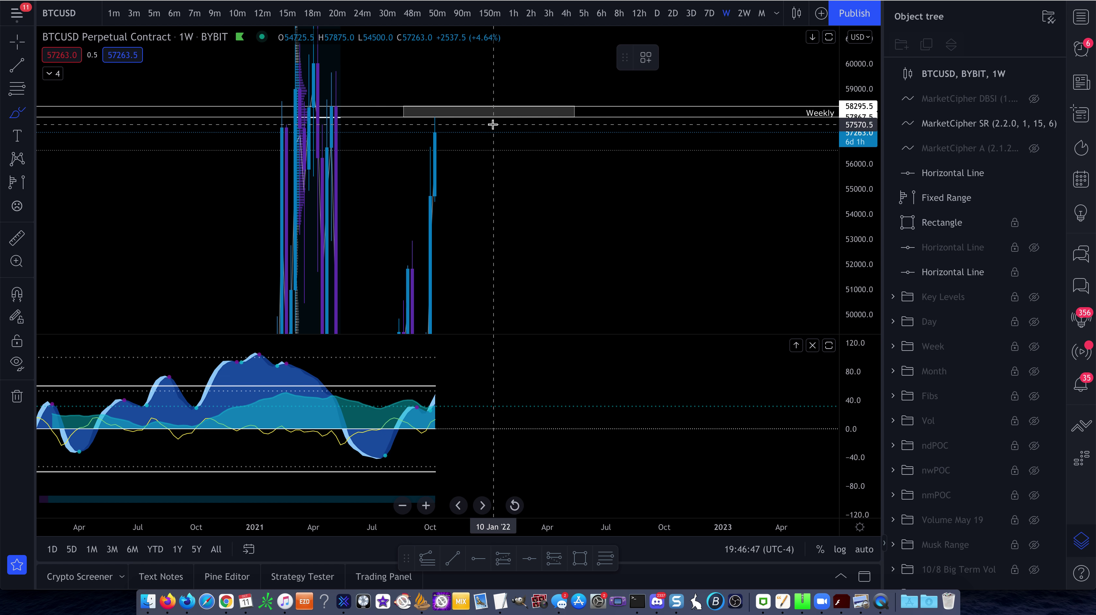
{"action": "mouse_move", "coordinate": [435, 130]}
{"action": "left_mouse_down"}
{"action": "mouse_move", "coordinate": [435, 109]}
{"action": "mouse_move", "coordinate": [450, 109]}
{"action": "mouse_move", "coordinate": [485, 215]}
{"action": "left_mouse_up"}
{"action": "key", "text": "Escape"}
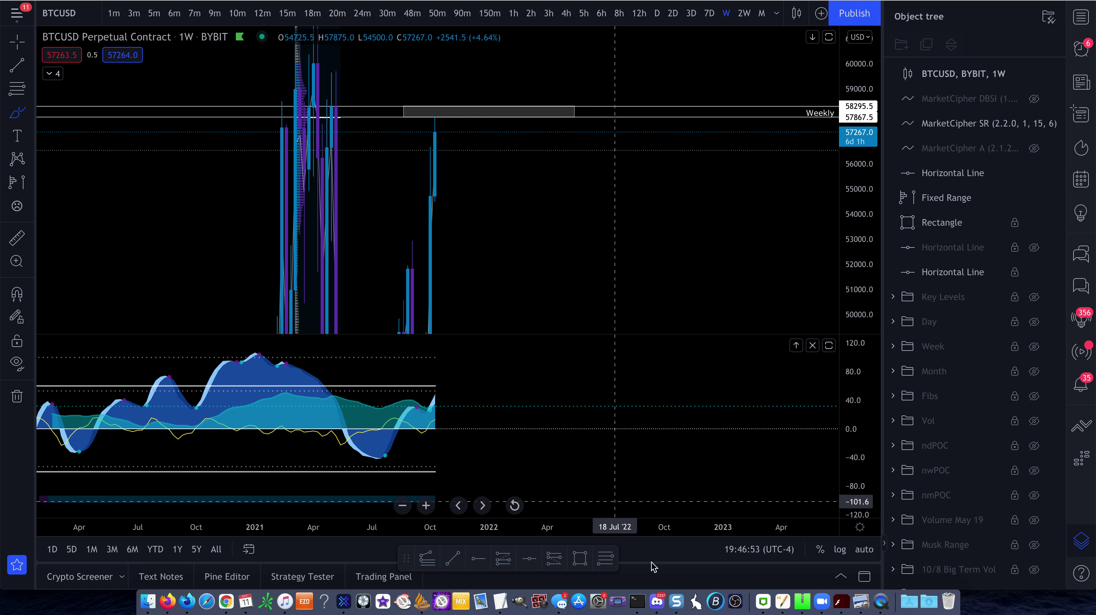
{"action": "left_click", "coordinate": [657, 601]}
Step: Jump to the 10/04 Potential Swing Short post and open its original chart snapshot
{"action": "scroll", "coordinate": [567, 420], "scroll_direction": "up", "scroll_amount": 10}
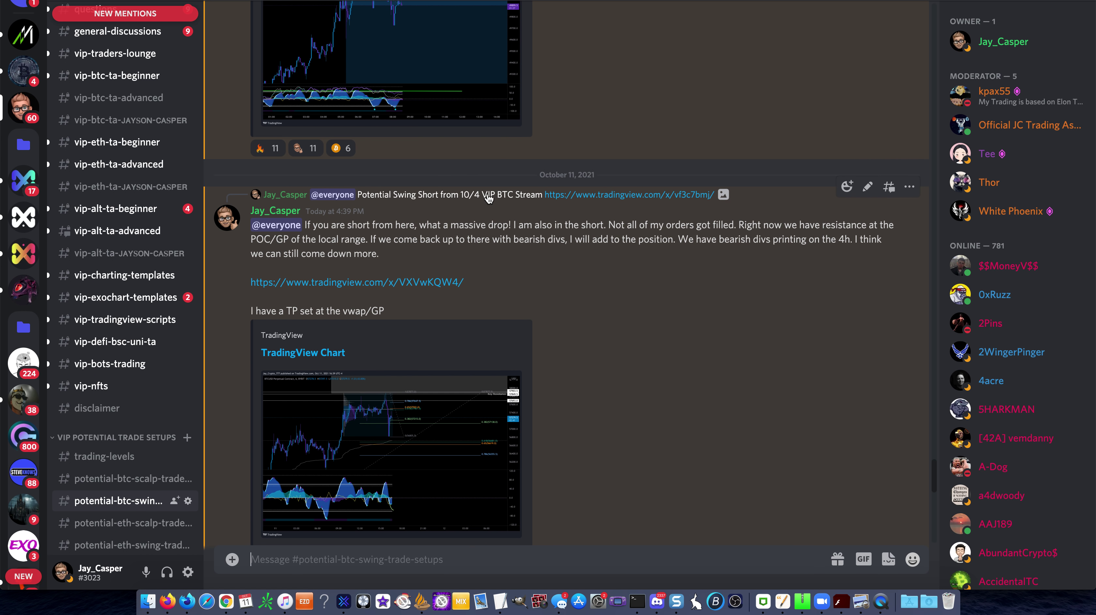
{"action": "left_click", "coordinate": [485, 191]}
{"action": "left_click", "coordinate": [438, 292]}
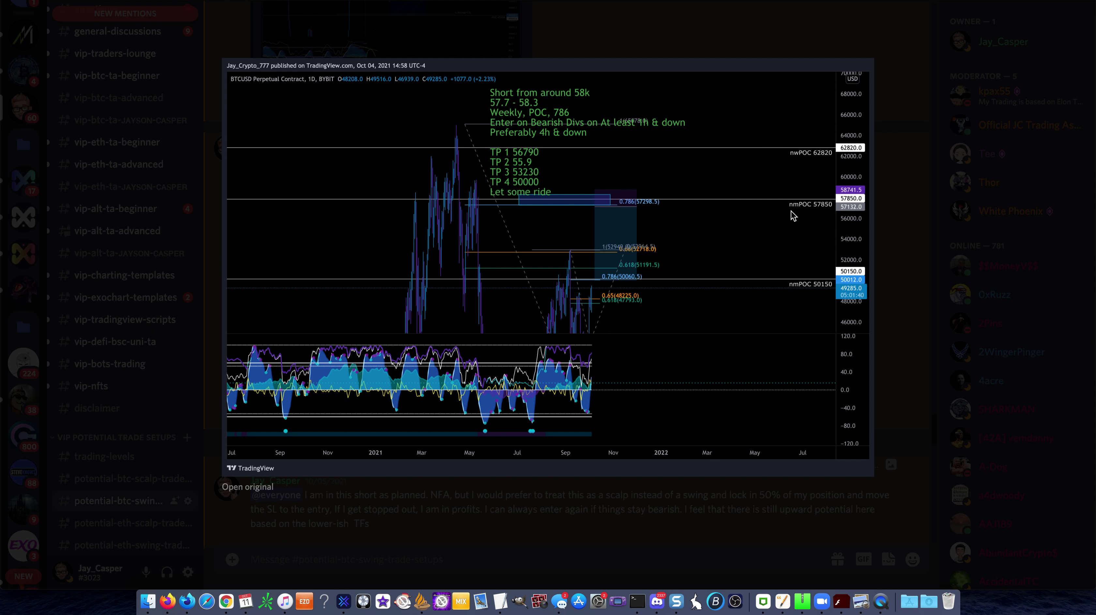
{"action": "left_click", "coordinate": [244, 488]}
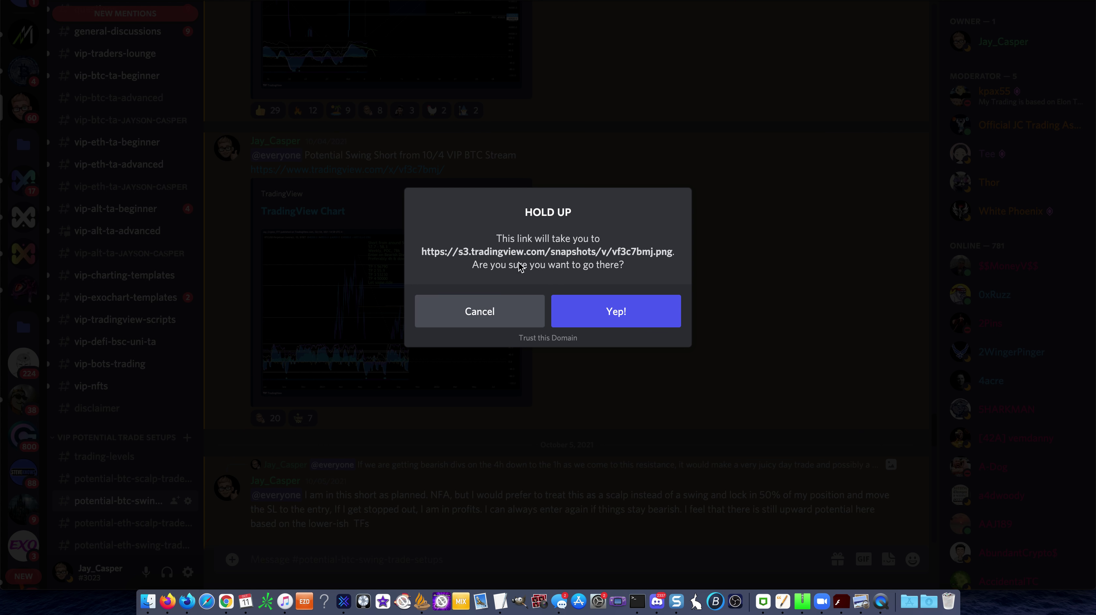
{"action": "left_click", "coordinate": [601, 309]}
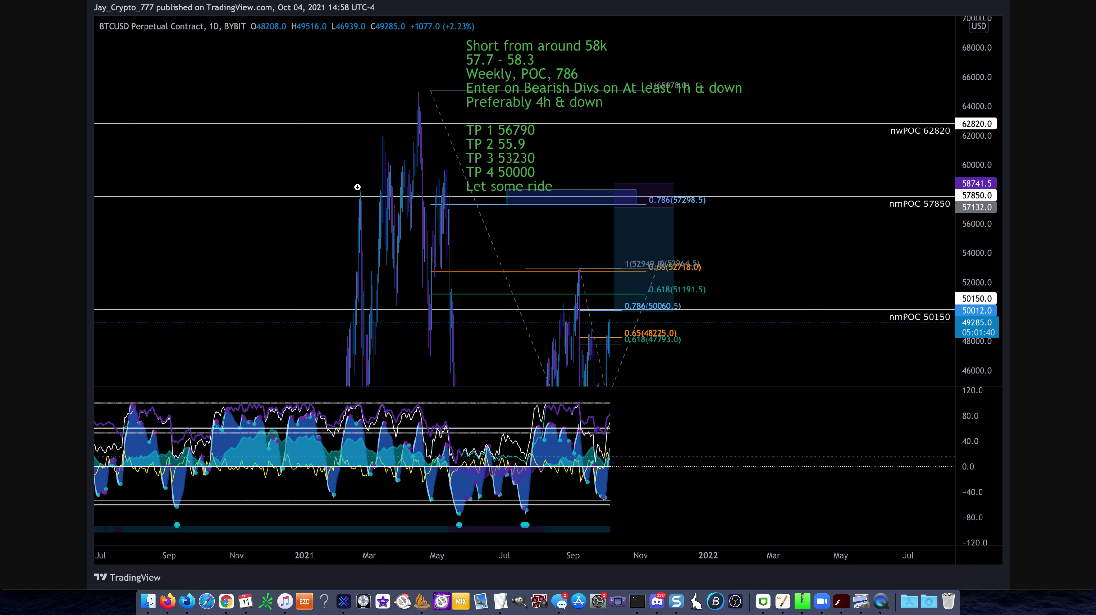
Step: Zoom into the latest candles near the box and close the enlarged Discord image
{"action": "left_click", "coordinate": [167, 600]}
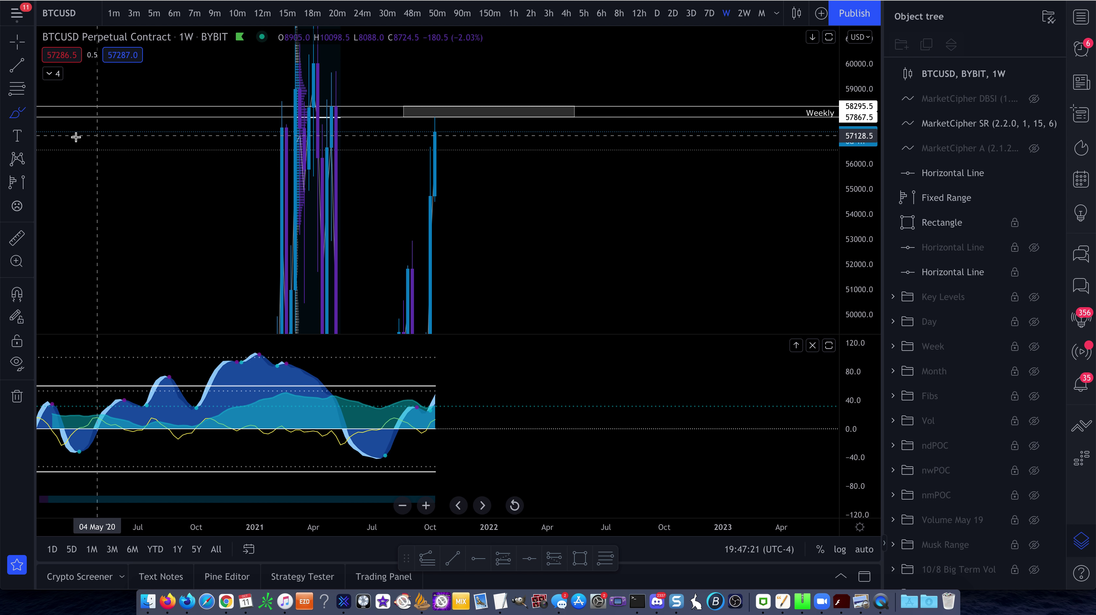
{"action": "left_click", "coordinate": [16, 261]}
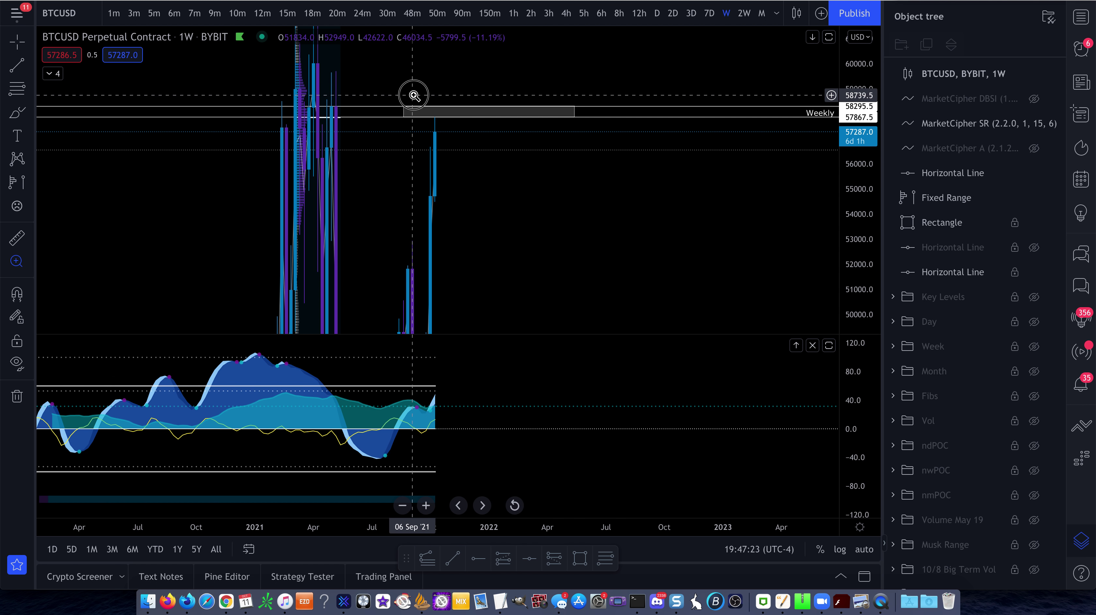
{"action": "left_click_drag", "start_coordinate": [413, 93], "coordinate": [499, 151]}
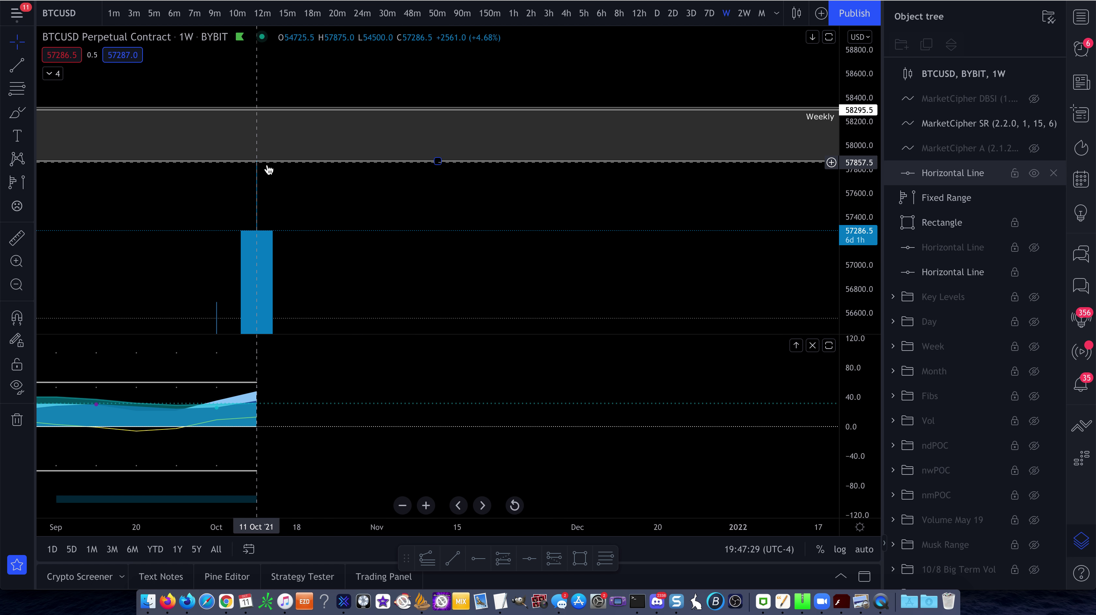
{"action": "left_click", "coordinate": [656, 603]}
{"action": "left_click", "coordinate": [570, 538]}
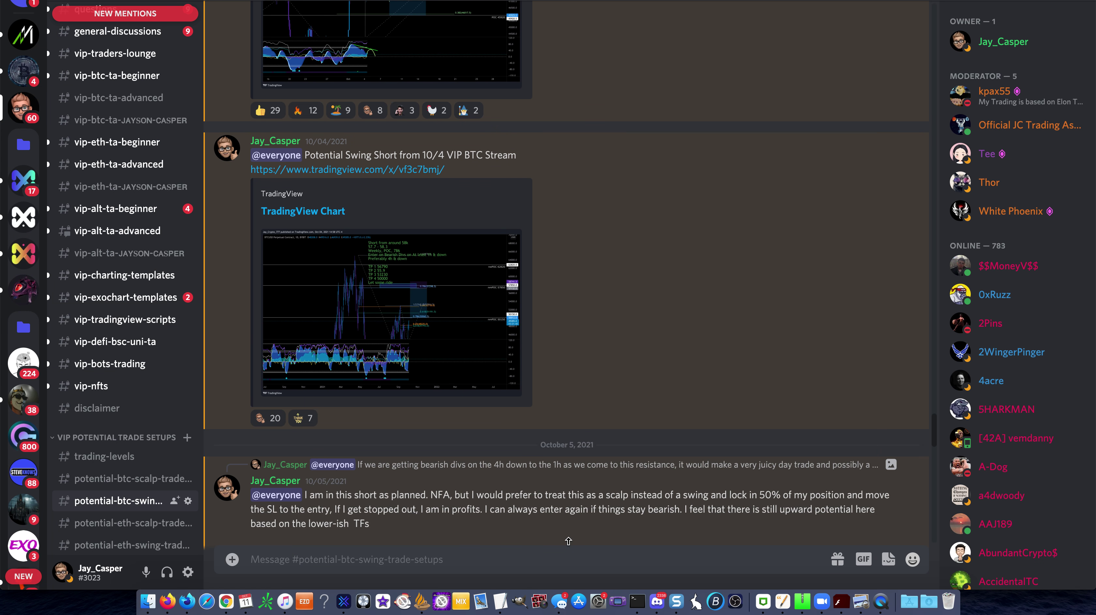
{"action": "left_click", "coordinate": [168, 602]}
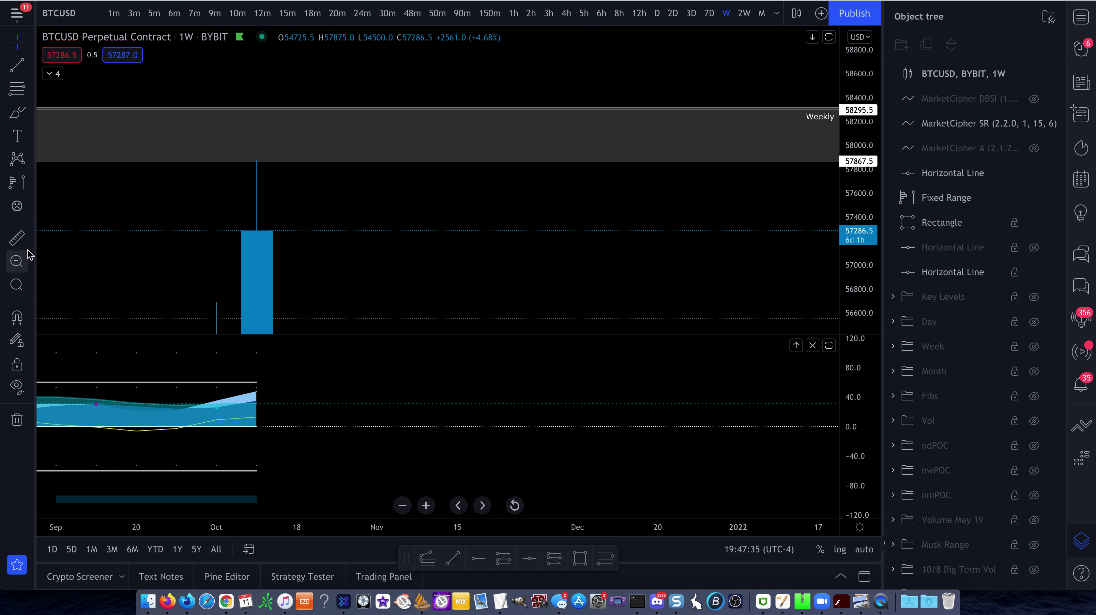
Step: Measure a −927.0 (−1.60%) price move on the chart
{"action": "left_click", "coordinate": [16, 237]}
{"action": "left_click", "coordinate": [302, 161]}
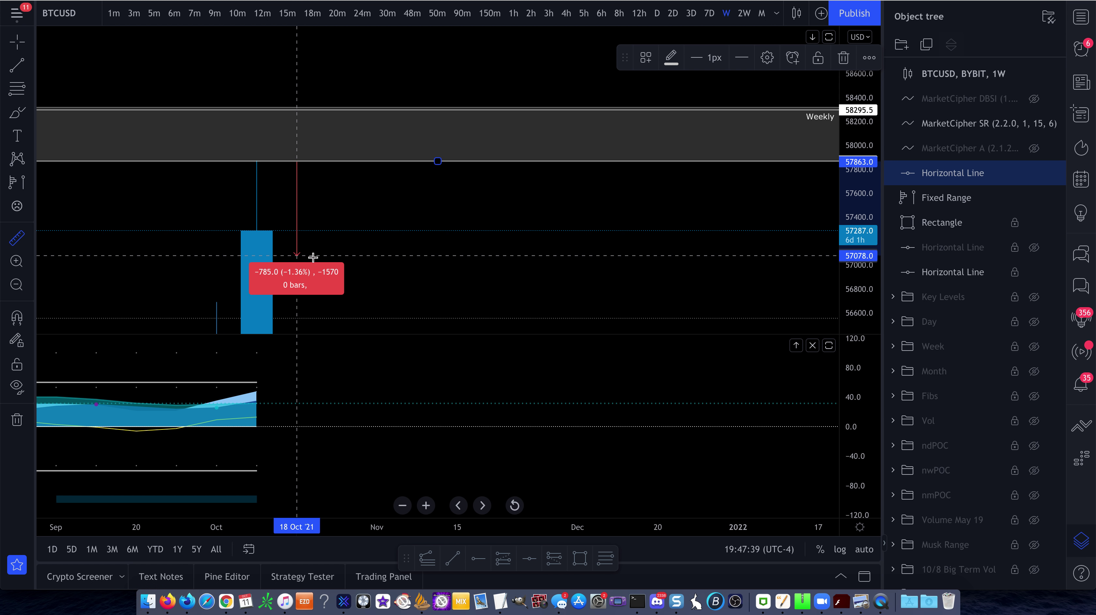
{"action": "left_click", "coordinate": [313, 271]}
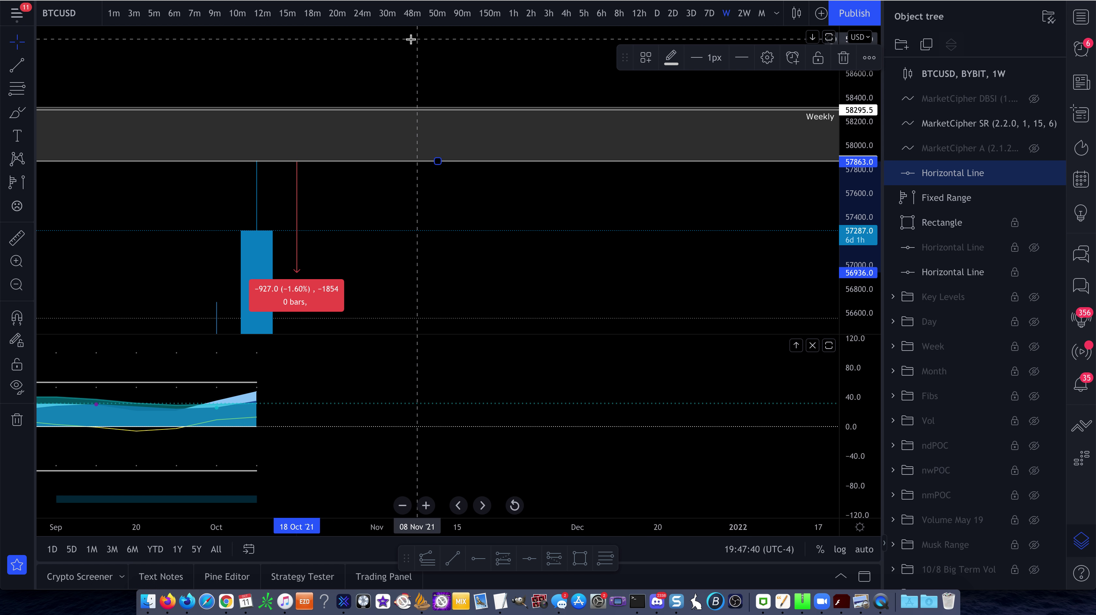
Step: On 30-minute candles, measure the −1055.5 (−1.82%) drop from the top resistance line
{"action": "left_click", "coordinate": [390, 17]}
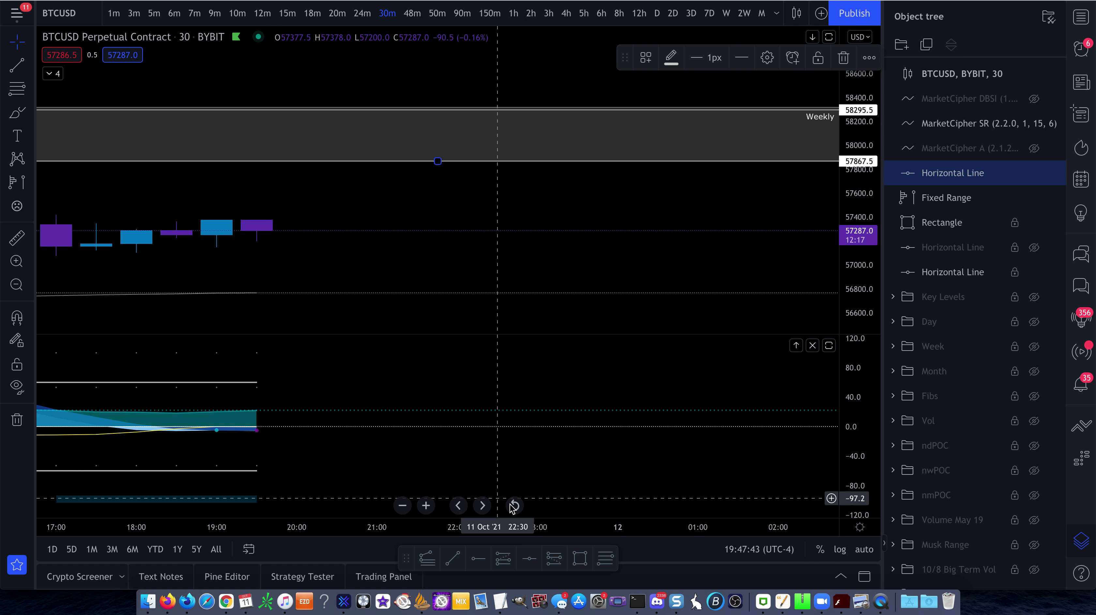
{"action": "left_click", "coordinate": [514, 506]}
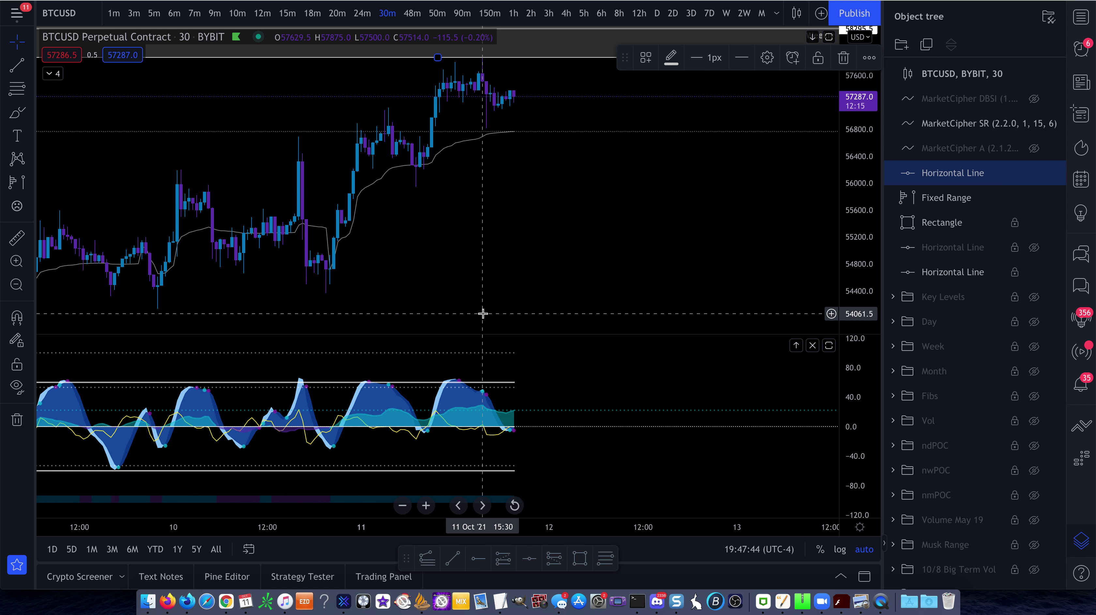
{"action": "left_click", "coordinate": [17, 237]}
{"action": "left_click", "coordinate": [494, 57]}
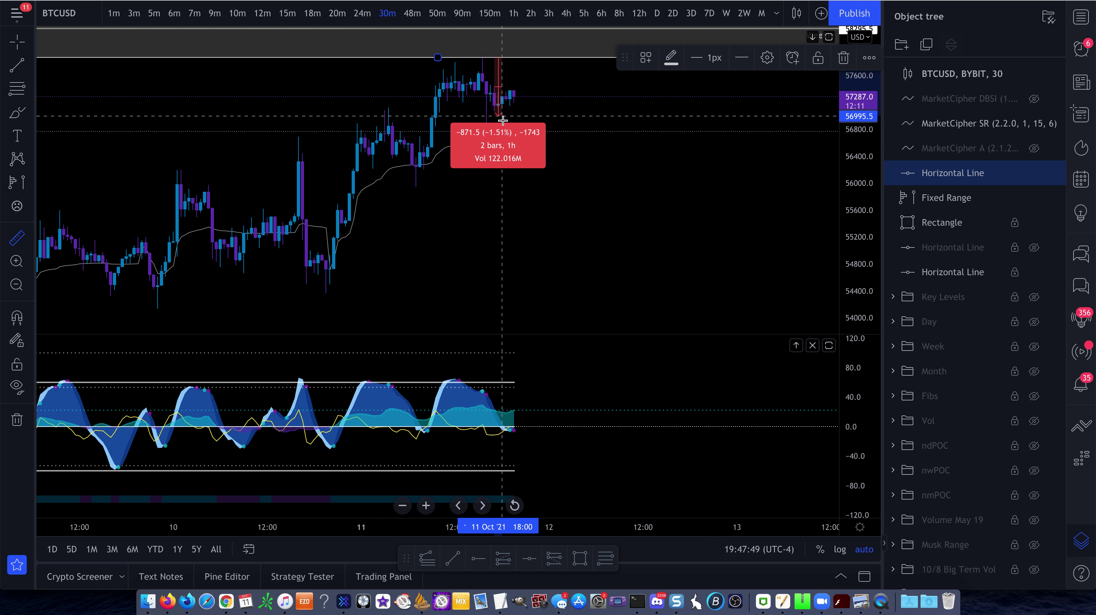
{"action": "left_click", "coordinate": [506, 128]}
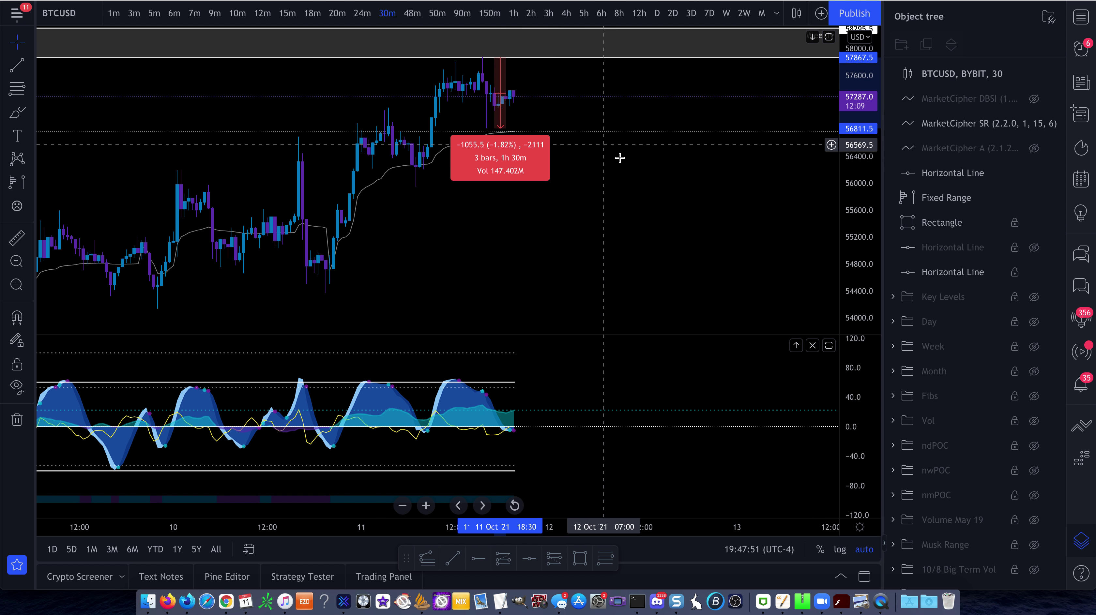
{"action": "left_click", "coordinate": [657, 602]}
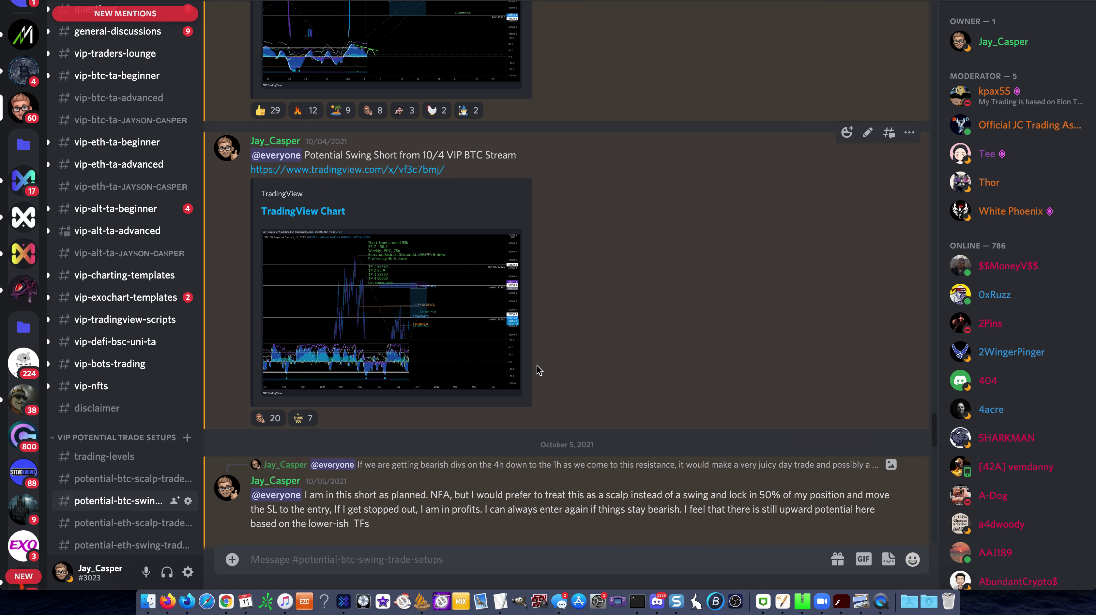
Step: Enlarge and close the posted swing-short chart images, including the 4:39 PM chart
{"action": "left_click", "coordinate": [452, 272]}
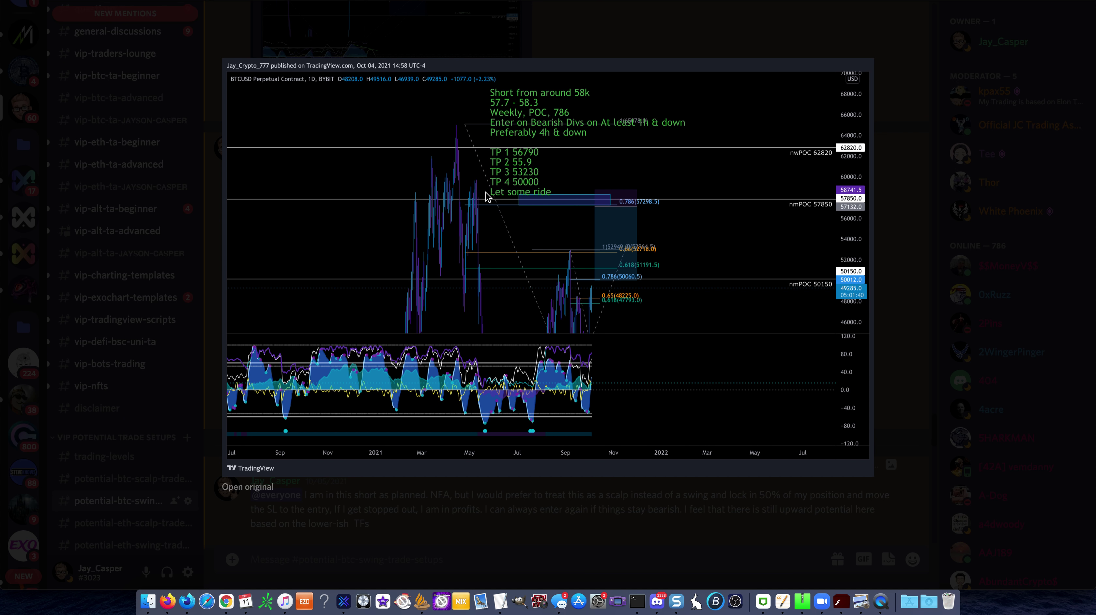
{"action": "left_click", "coordinate": [647, 533]}
{"action": "scroll", "coordinate": [645, 538], "scroll_direction": "down", "scroll_amount": 10}
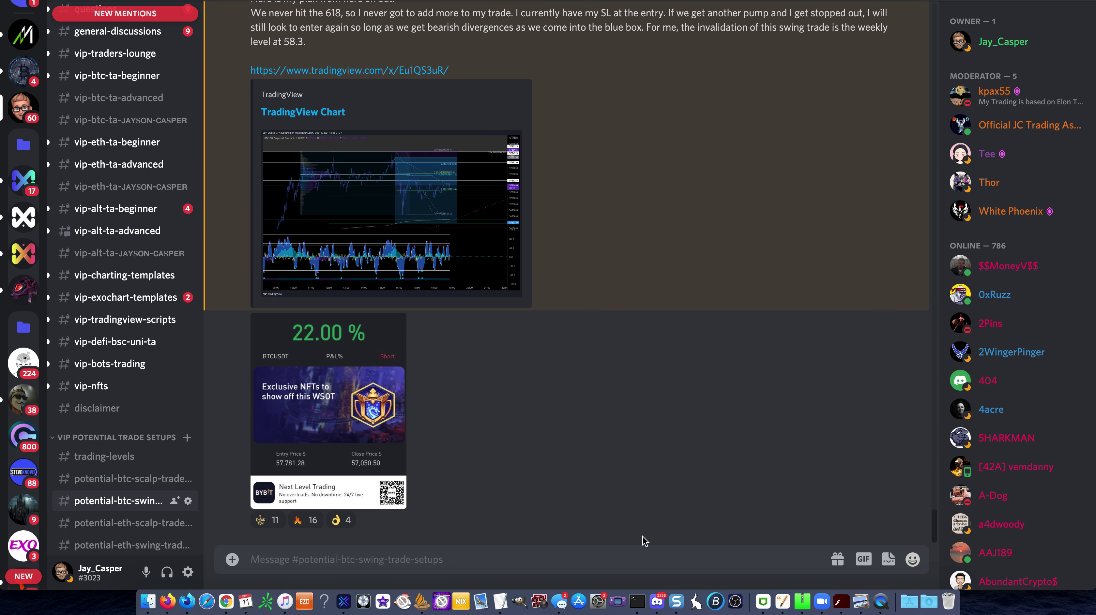
{"action": "scroll", "coordinate": [638, 472], "scroll_direction": "up", "scroll_amount": 10}
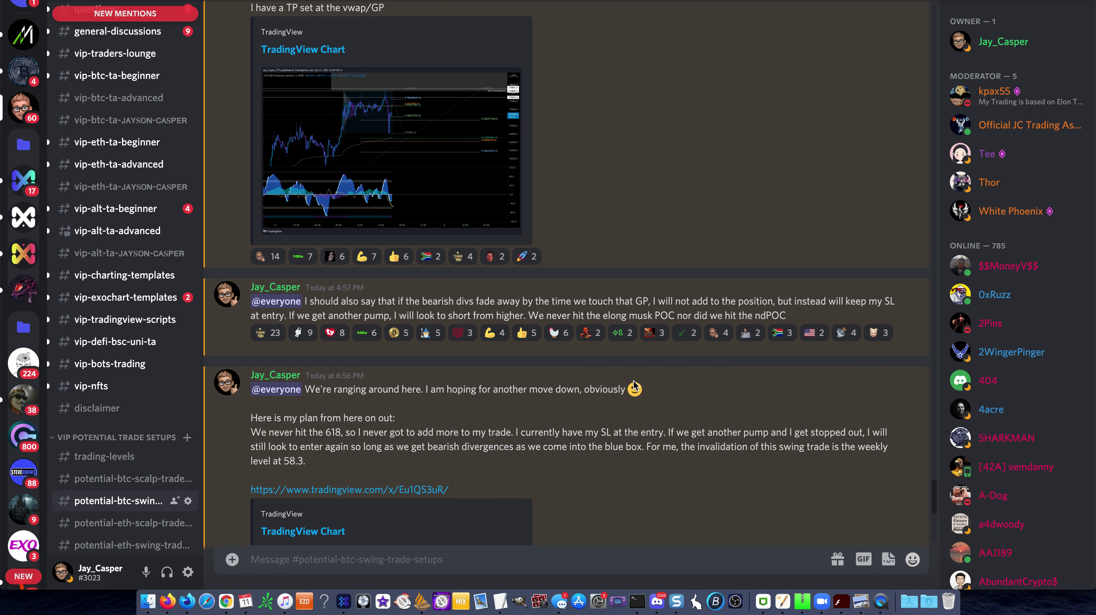
{"action": "scroll", "coordinate": [633, 384], "scroll_direction": "up", "scroll_amount": 3}
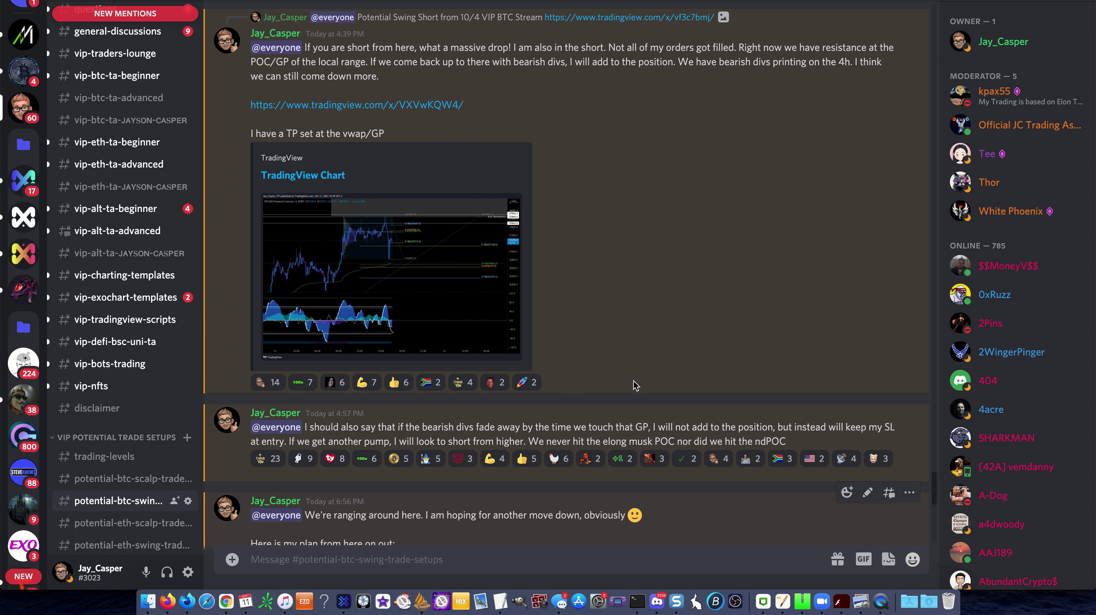
{"action": "left_click", "coordinate": [439, 255]}
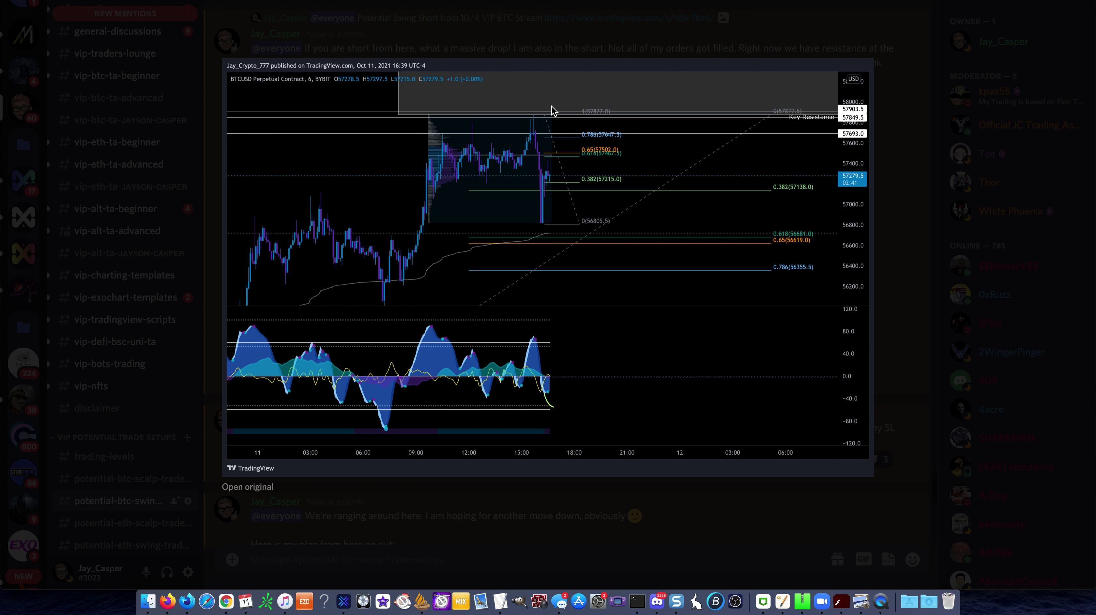
{"action": "left_click", "coordinate": [548, 519]}
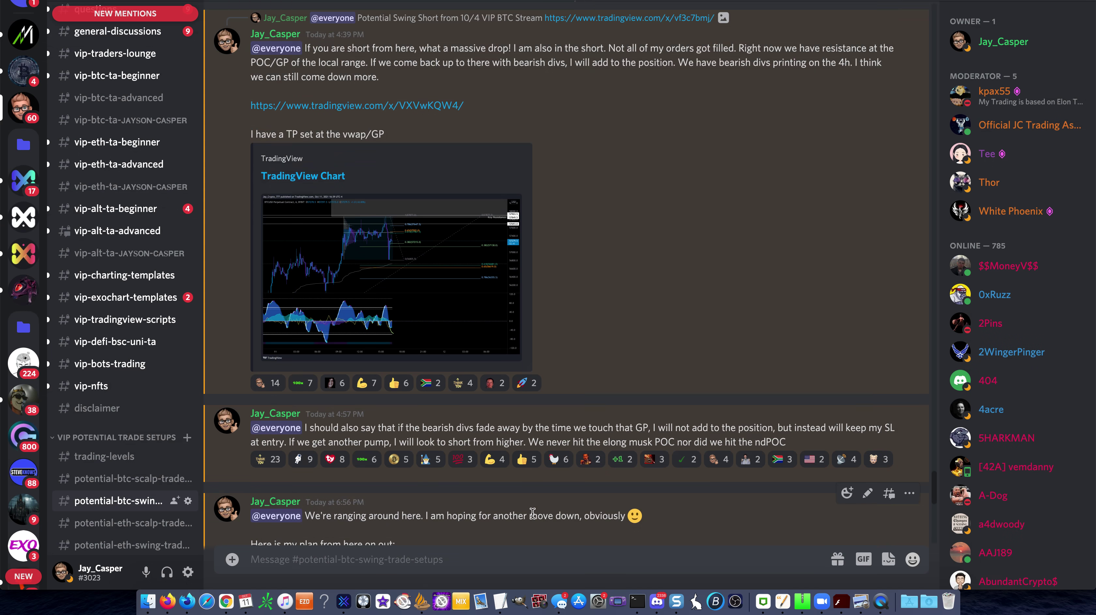
{"action": "left_click", "coordinate": [464, 297]}
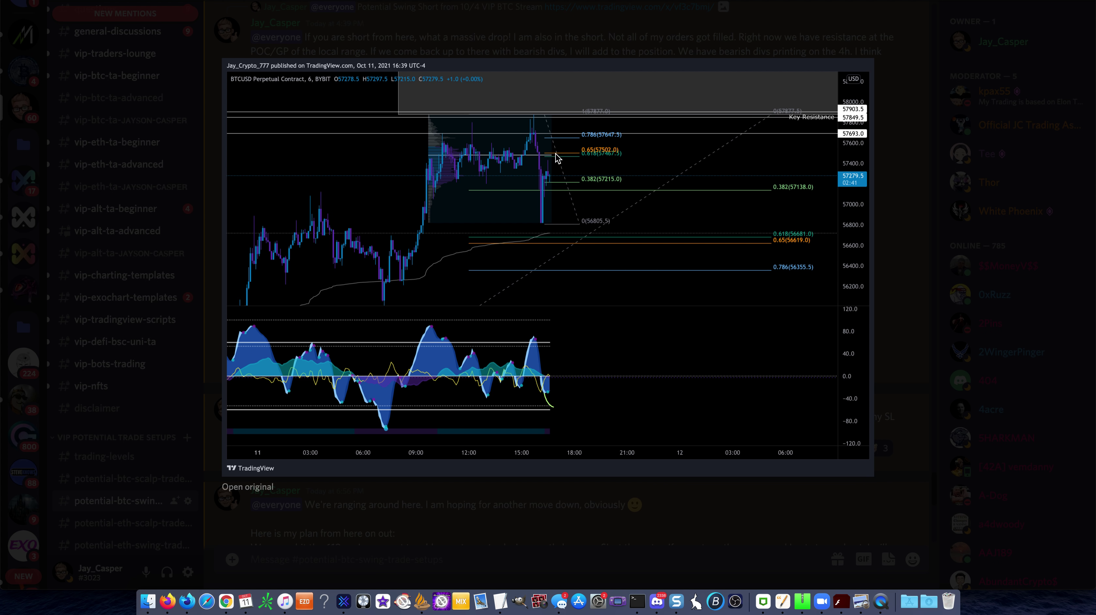
{"action": "left_click", "coordinate": [561, 515]}
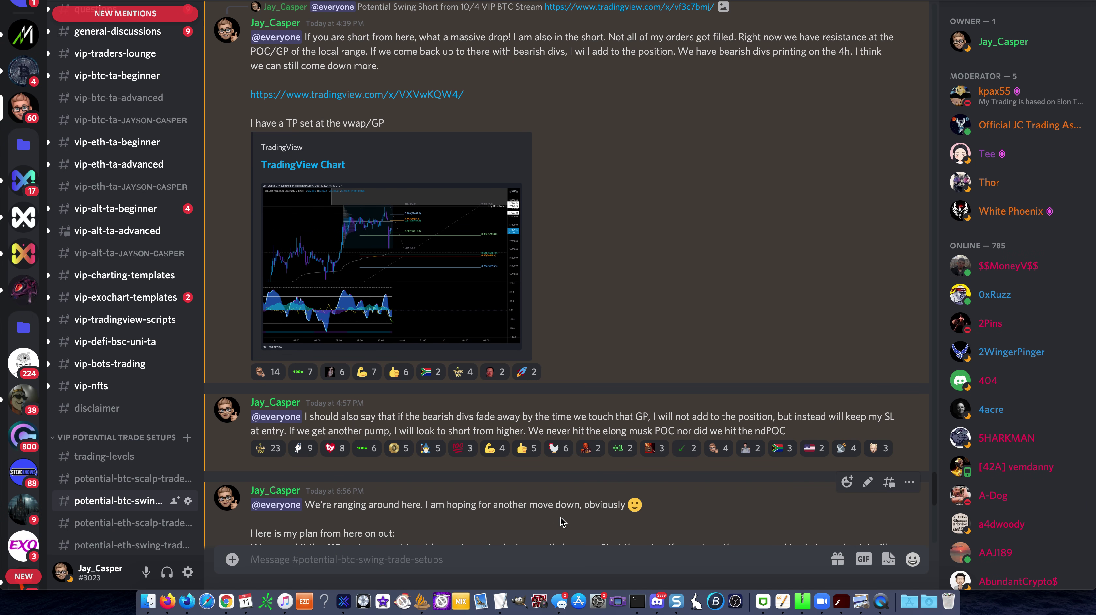
Step: View the 22% P&L card, then return to the TradingView chart
{"action": "scroll", "coordinate": [562, 521], "scroll_direction": "down", "scroll_amount": 10}
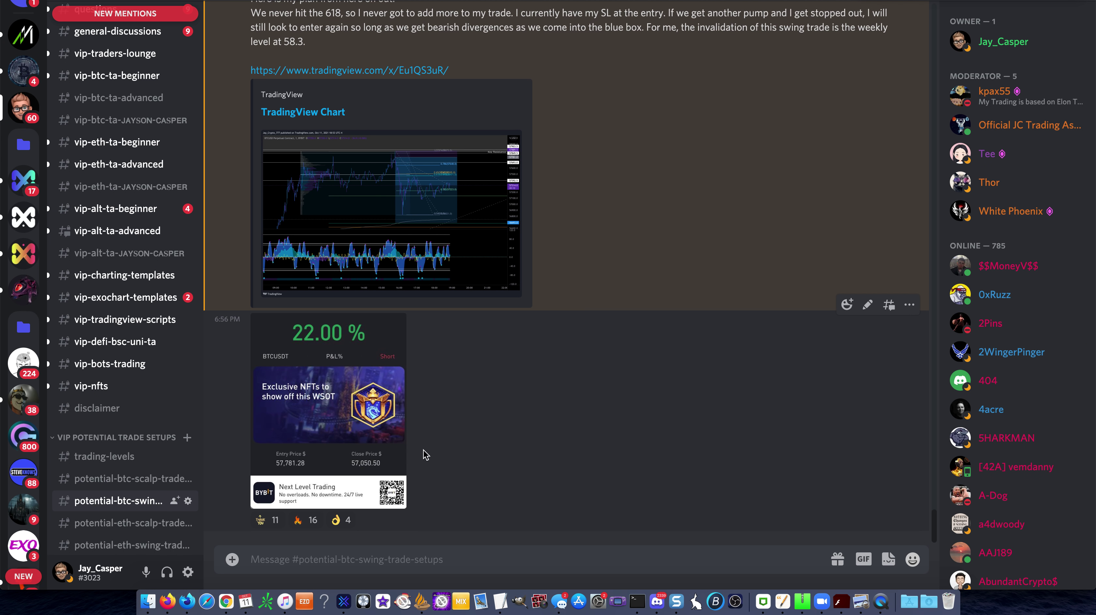
{"action": "left_click", "coordinate": [334, 410]}
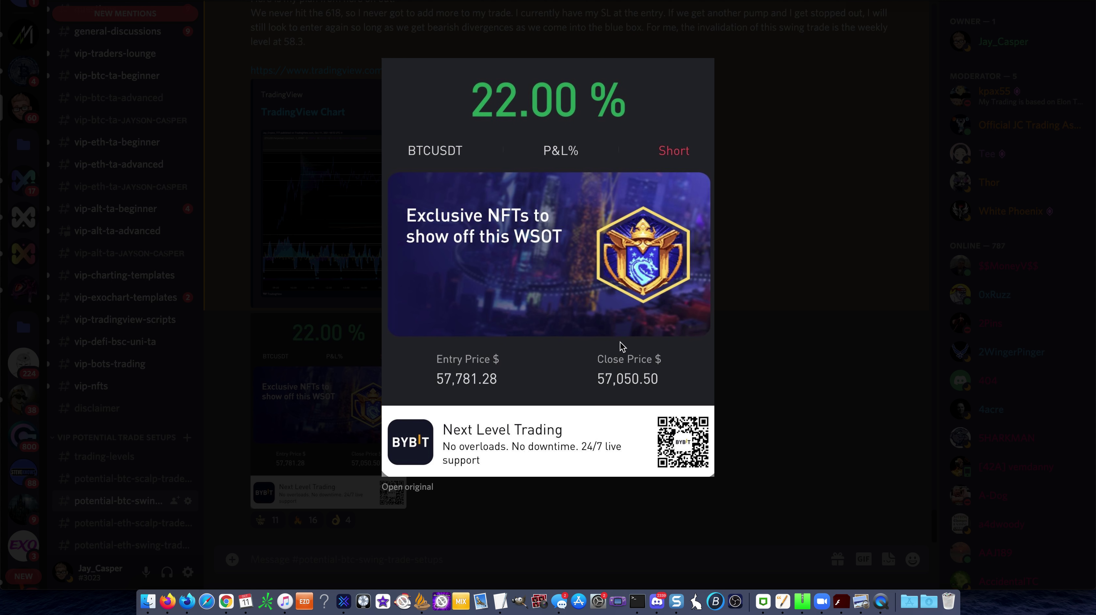
{"action": "left_click", "coordinate": [775, 372]}
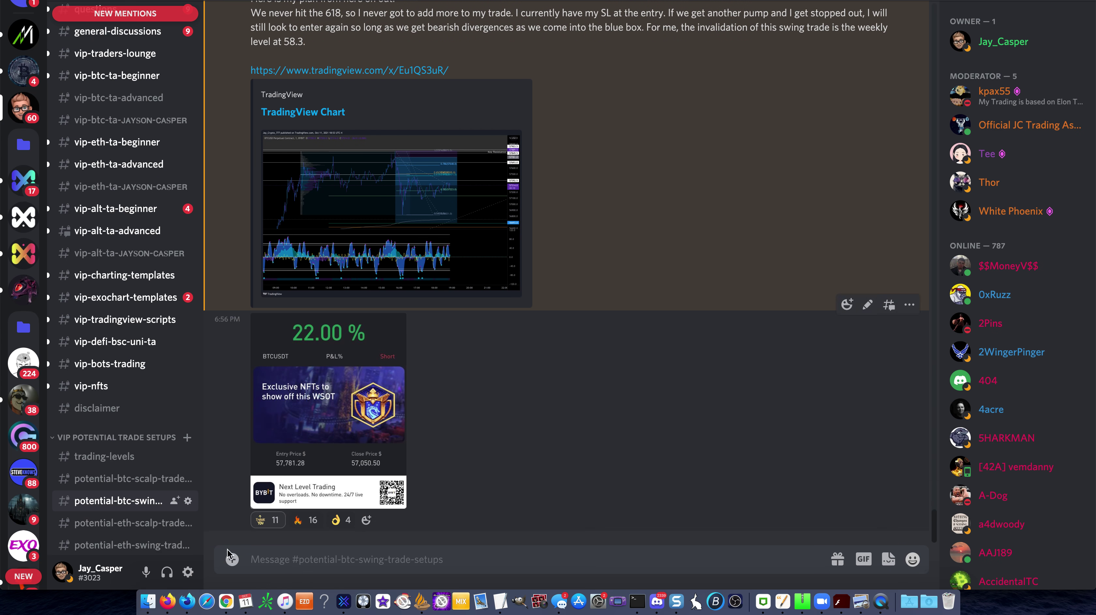
{"action": "left_click", "coordinate": [168, 600]}
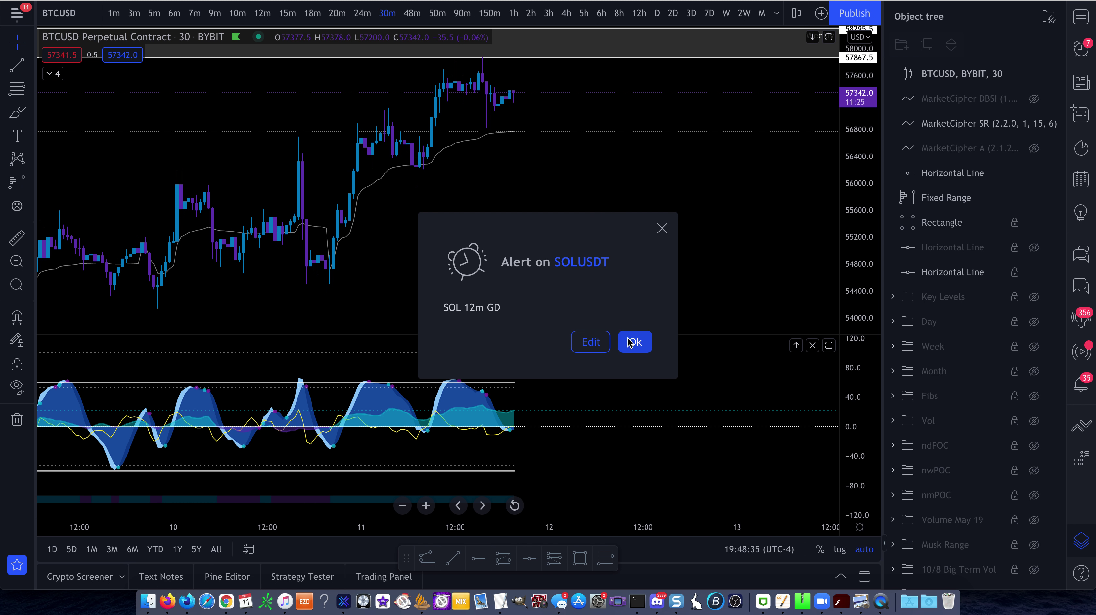
Step: Dismiss the SOLUSDT alert and sketch a rise into the weekly box followed by a drop
{"action": "left_click", "coordinate": [662, 229]}
{"action": "scroll", "coordinate": [631, 221], "scroll_direction": "left", "scroll_amount": 5}
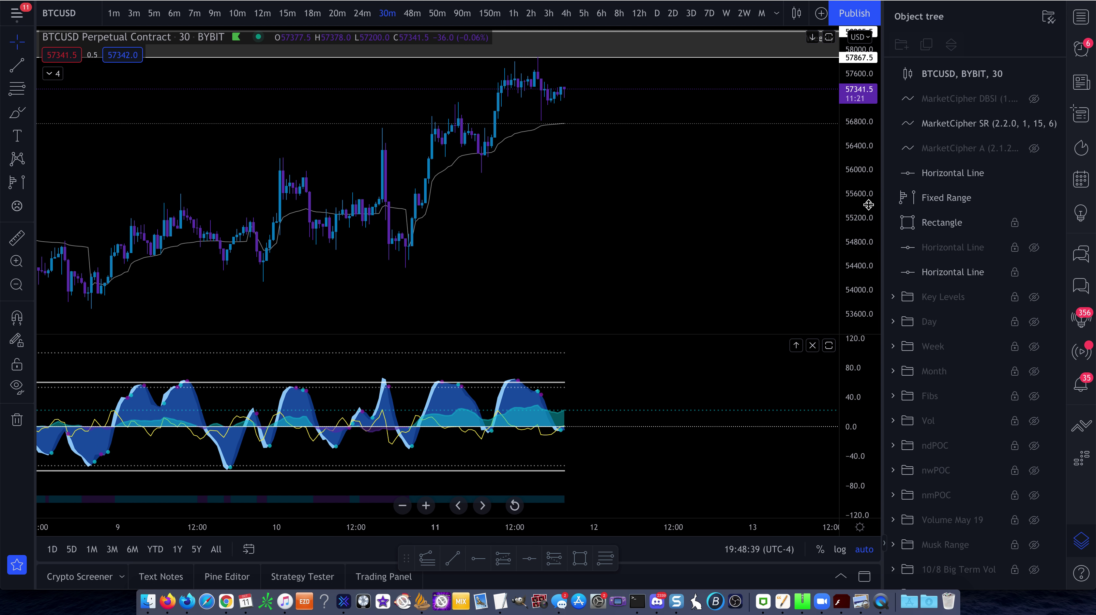
{"action": "left_click_drag", "start_coordinate": [685, 233], "coordinate": [656, 278]}
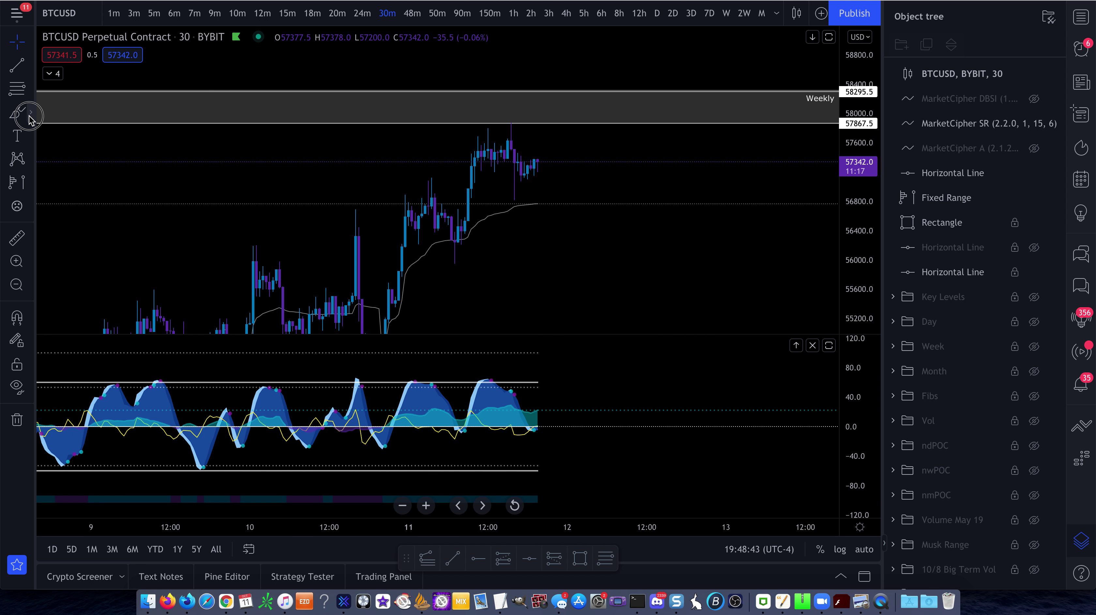
{"action": "left_click", "coordinate": [29, 118]}
{"action": "left_click", "coordinate": [48, 111]}
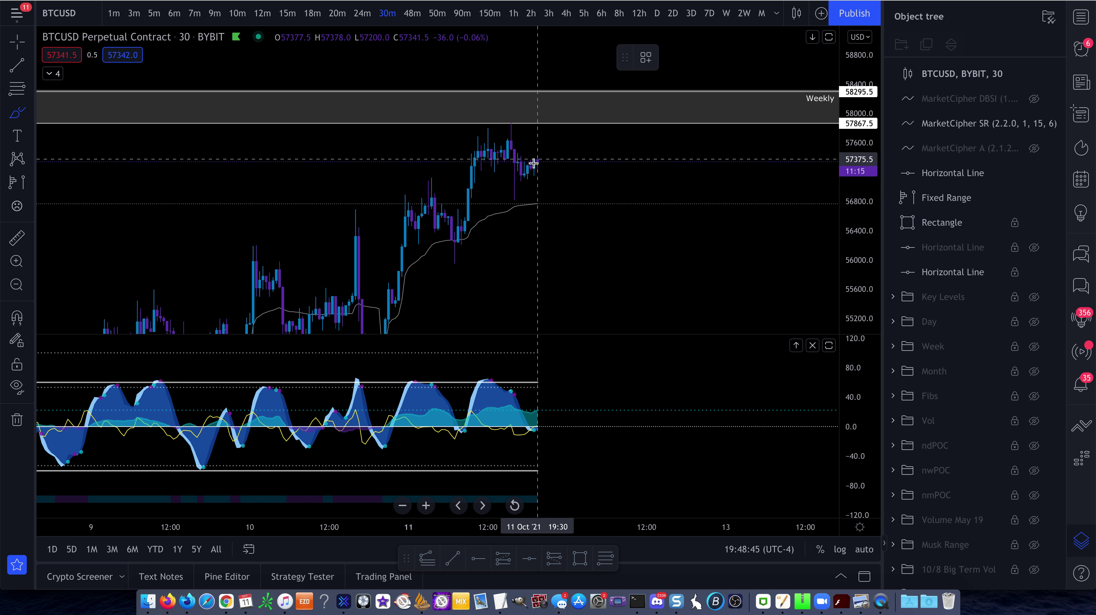
{"action": "mouse_move", "coordinate": [534, 163]}
{"action": "left_mouse_down"}
{"action": "mouse_move", "coordinate": [557, 101]}
{"action": "mouse_move", "coordinate": [581, 96]}
{"action": "mouse_move", "coordinate": [613, 284]}
{"action": "left_mouse_up"}
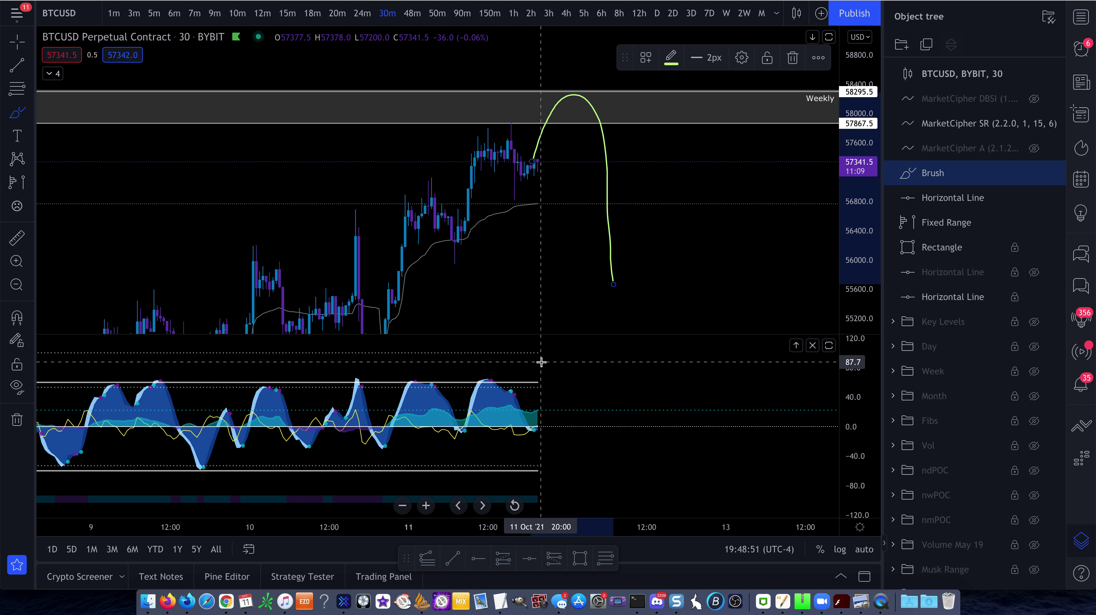
Step: On 1-hour candles, sketch price pushing through the weekly box and the oscillator rolling over
{"action": "left_click", "coordinate": [513, 13]}
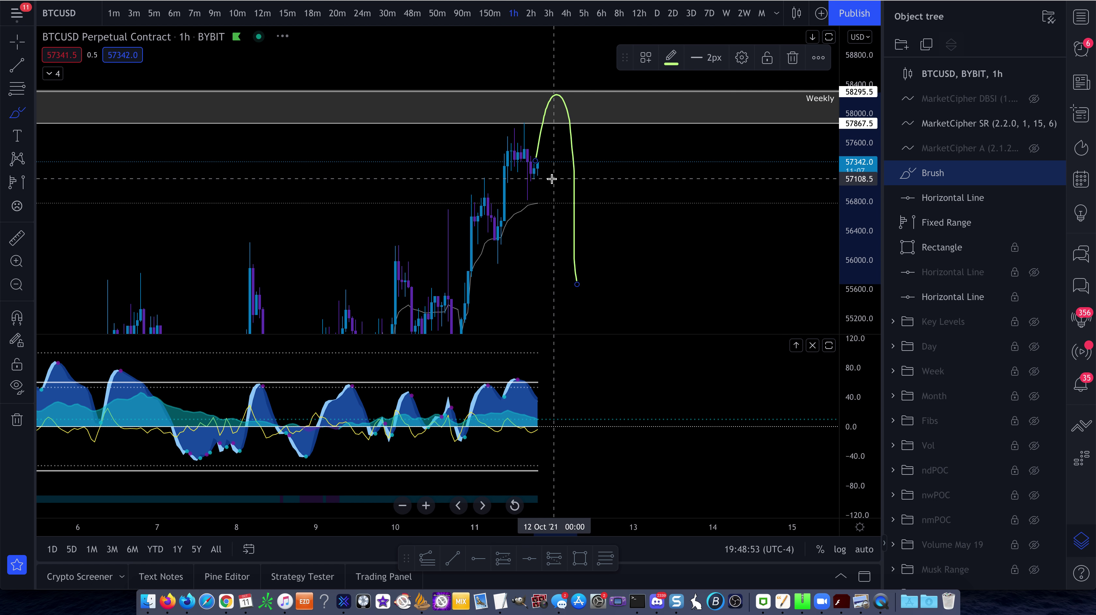
{"action": "mouse_move", "coordinate": [536, 396]}
{"action": "left_mouse_down"}
{"action": "mouse_move", "coordinate": [553, 387]}
{"action": "mouse_move", "coordinate": [577, 415]}
{"action": "left_mouse_up"}
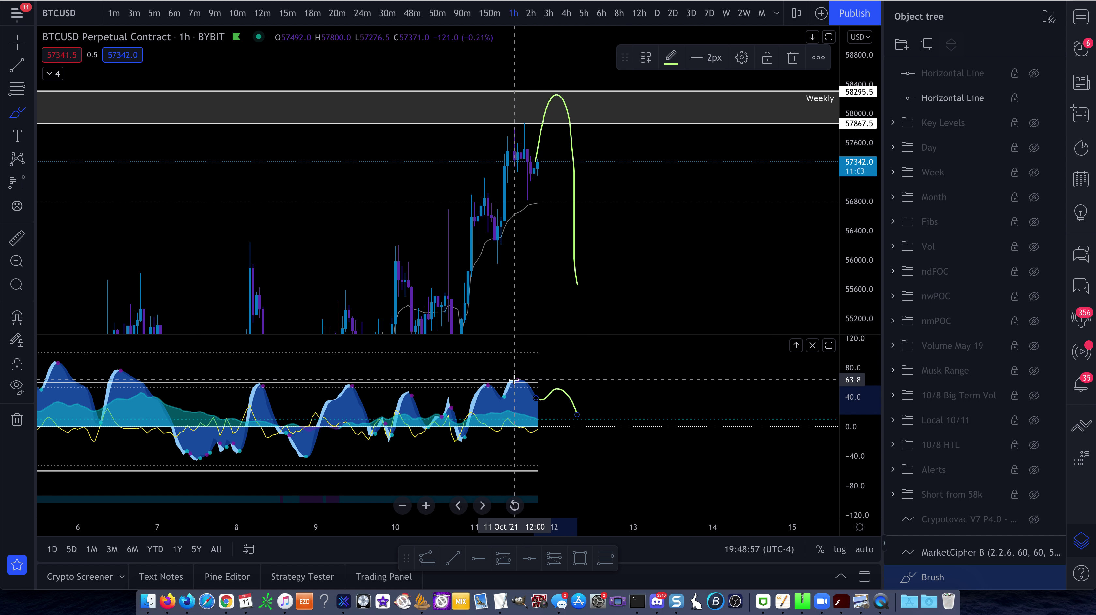
{"action": "left_click_drag", "start_coordinate": [517, 380], "coordinate": [610, 403]}
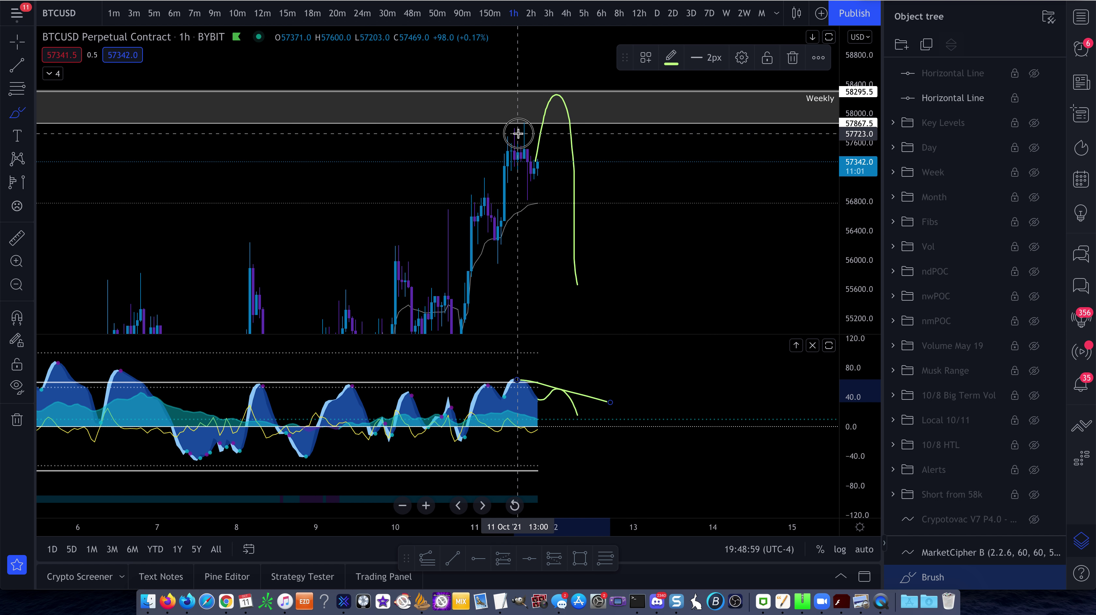
{"action": "left_click_drag", "start_coordinate": [520, 129], "coordinate": [571, 71]}
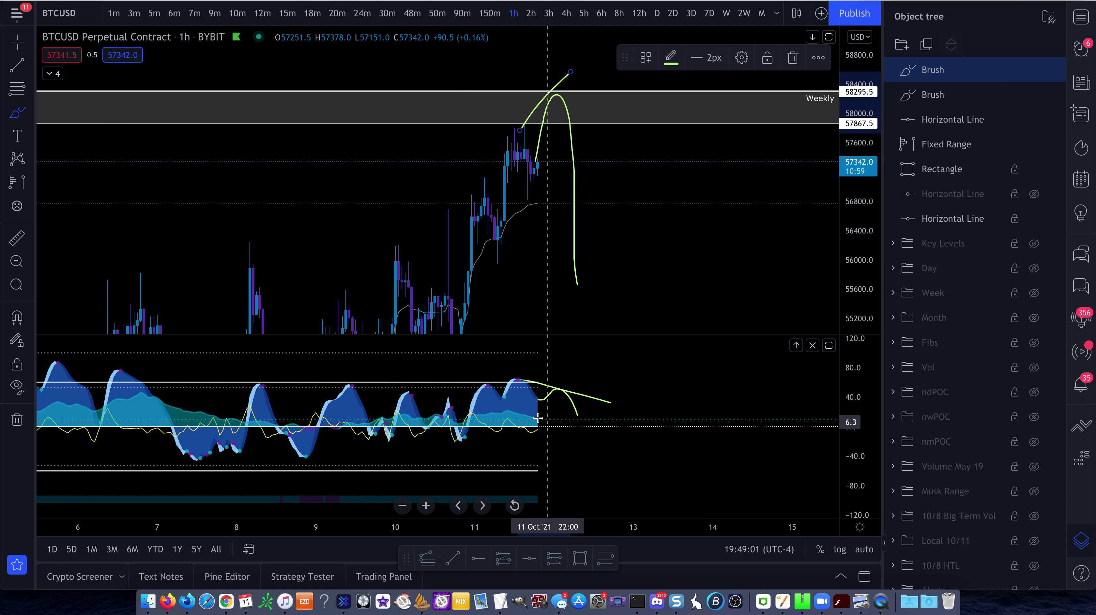
{"action": "left_click_drag", "start_coordinate": [504, 409], "coordinate": [596, 429]}
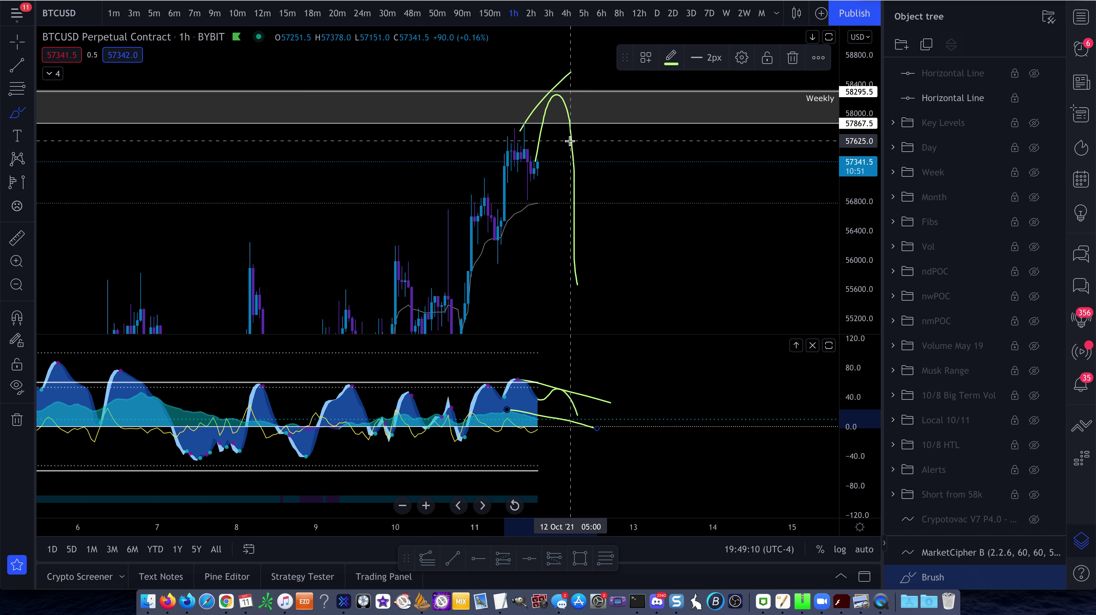
Step: Delete the brush sketches, including the one in the price pane
{"action": "key", "text": "Delete"}
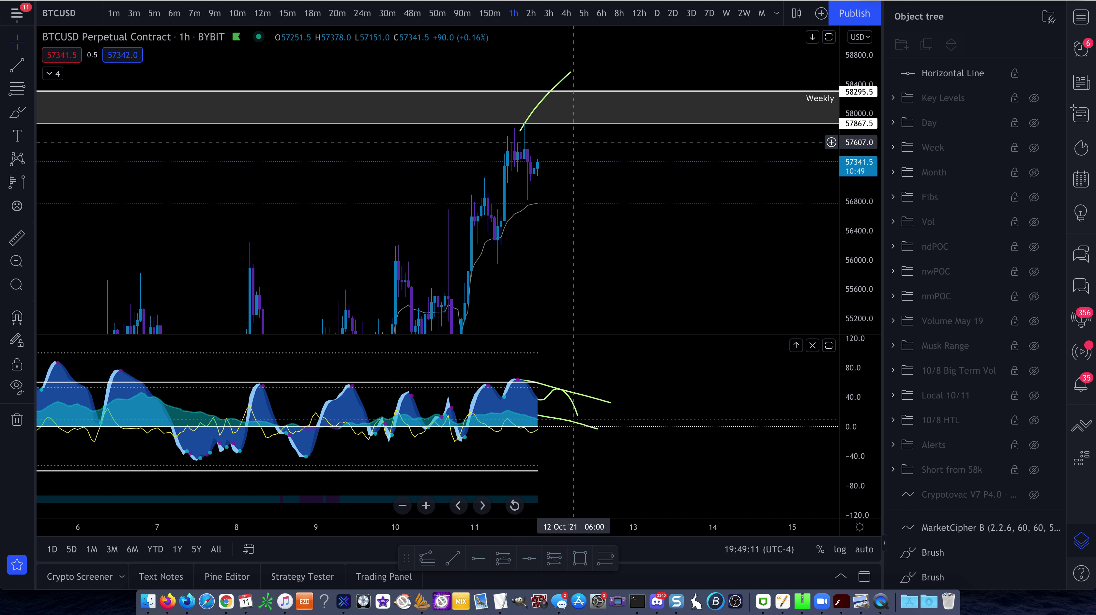
{"action": "left_click", "coordinate": [561, 84]}
{"action": "key", "text": "Delete"}
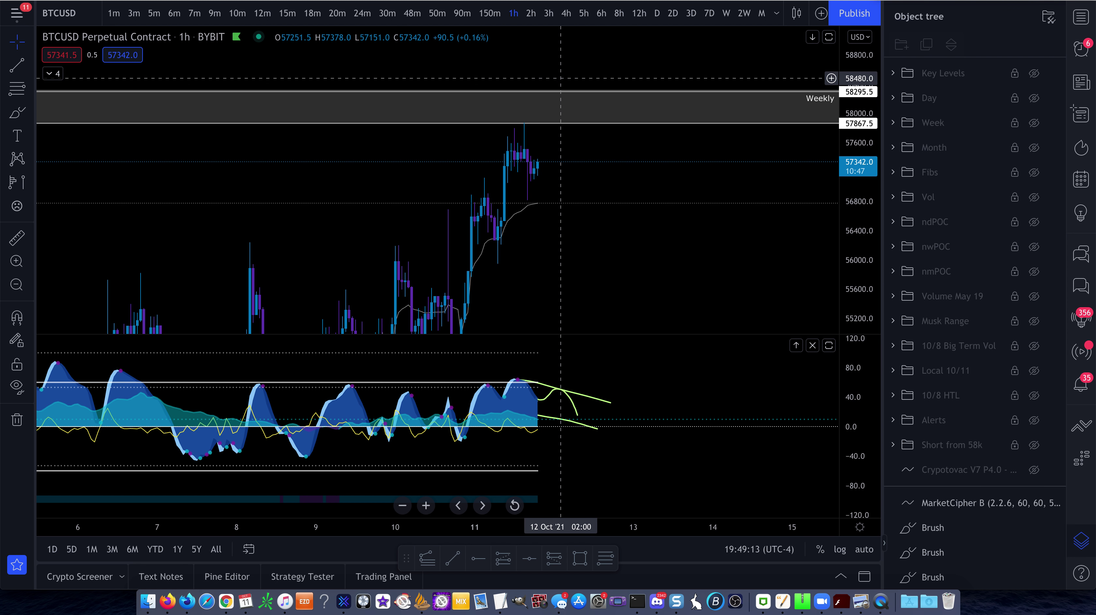
Step: On 4-hour candles, delete the remaining oscillator sketch and reframe the weekly box
{"action": "left_click", "coordinate": [567, 20]}
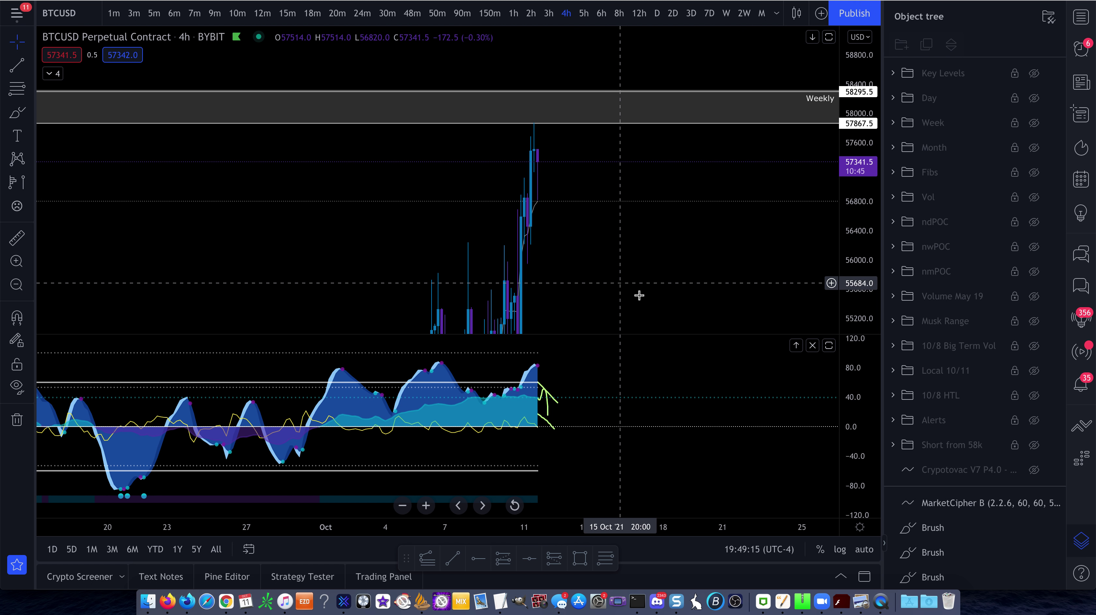
{"action": "left_click", "coordinate": [544, 393]}
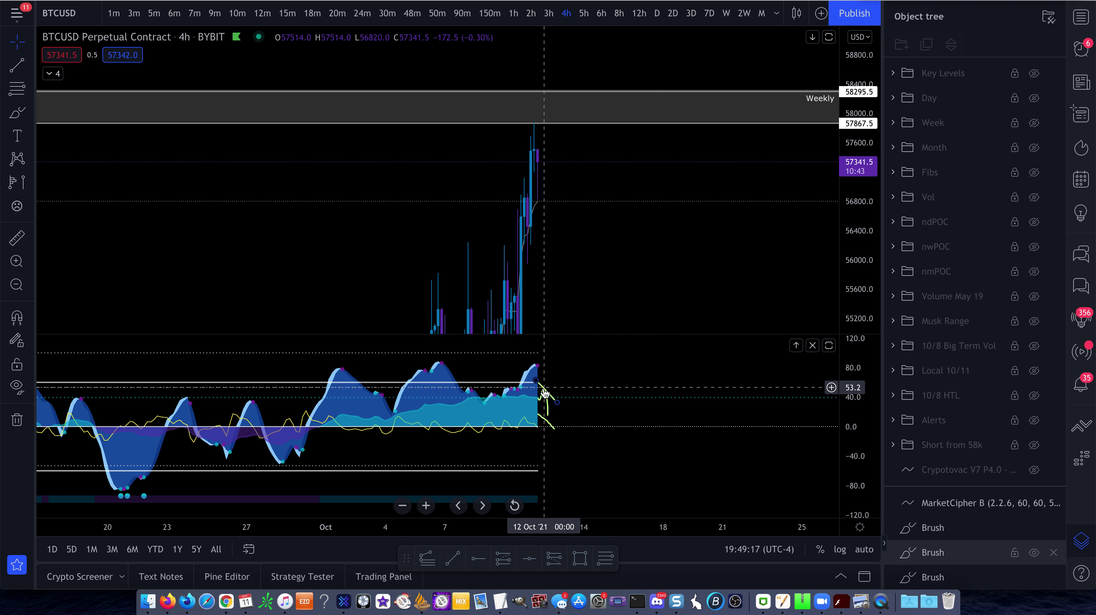
{"action": "left_click", "coordinate": [544, 393]}
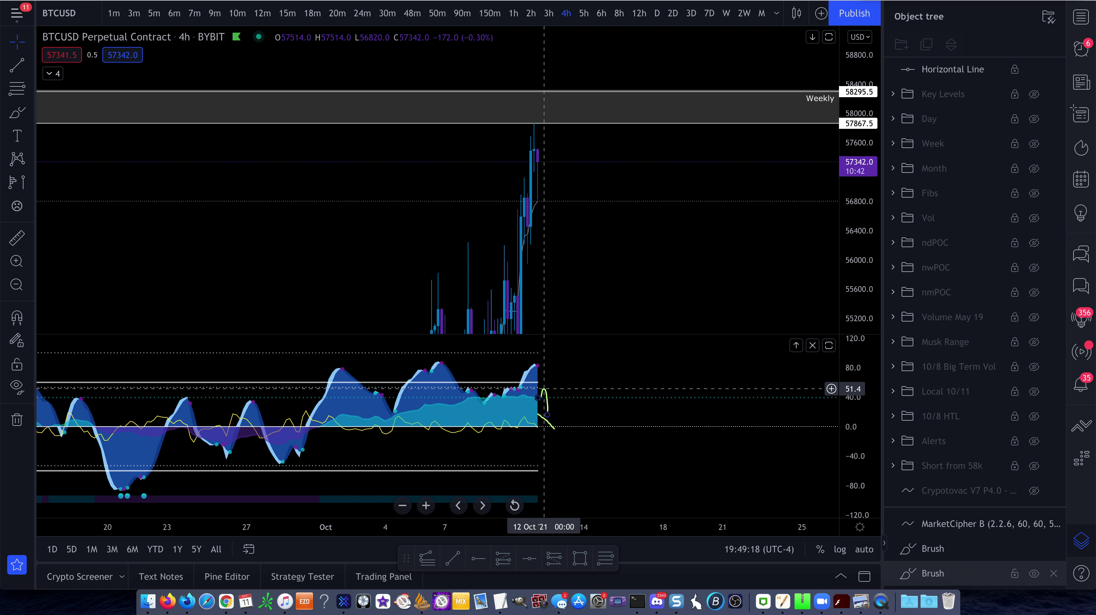
{"action": "left_click", "coordinate": [544, 396]}
{"action": "left_click", "coordinate": [548, 423]}
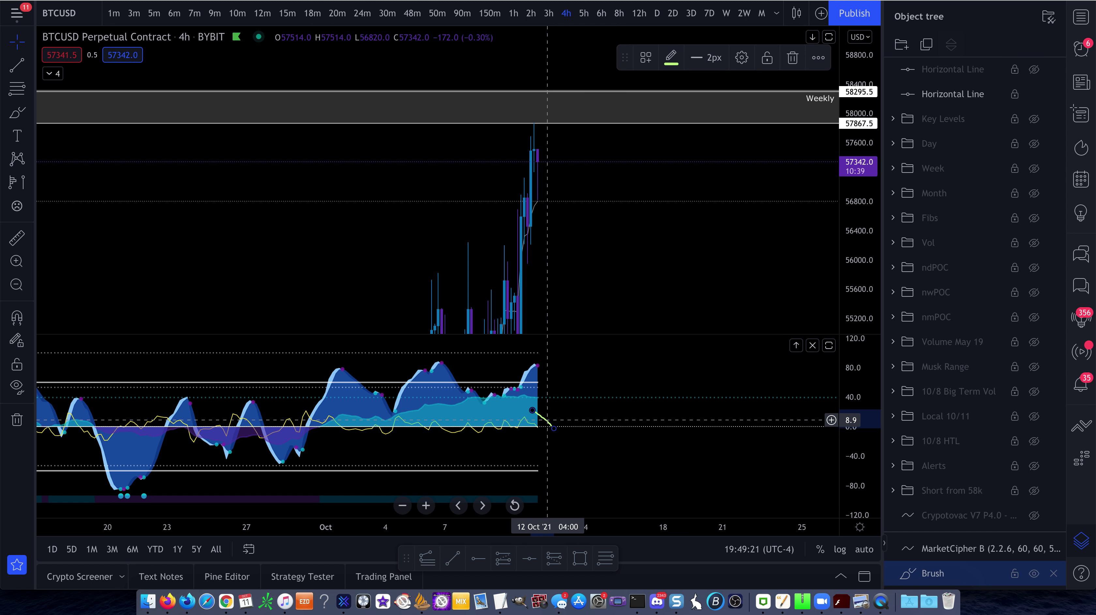
{"action": "key", "text": "Delete"}
{"action": "scroll", "coordinate": [539, 301], "scroll_direction": "up", "scroll_amount": 3}
{"action": "scroll", "coordinate": [542, 304], "scroll_direction": "up", "scroll_amount": 2}
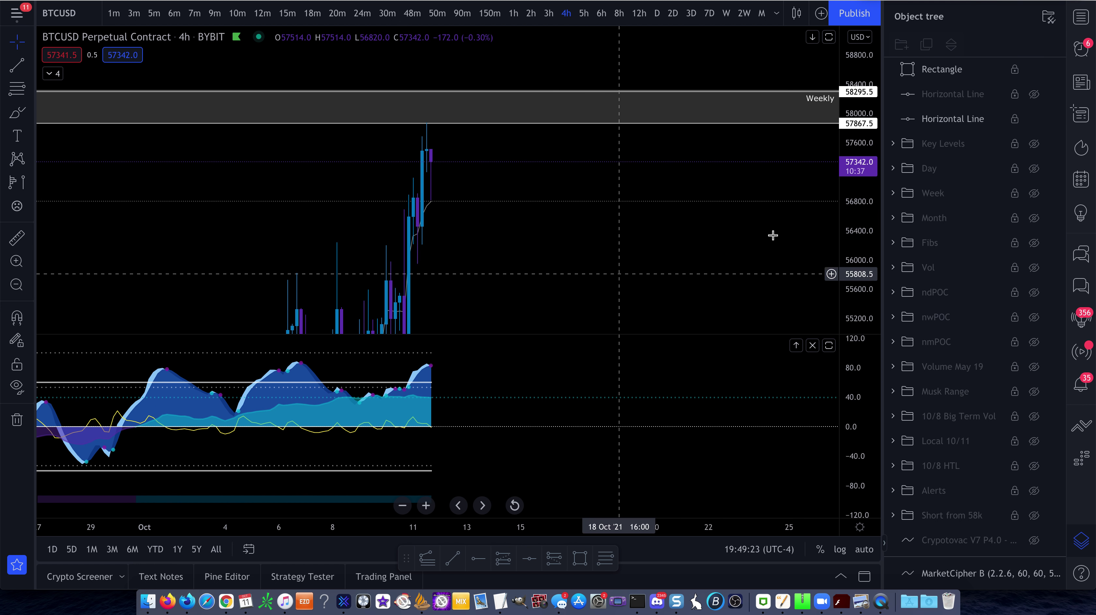
{"action": "left_click_drag", "start_coordinate": [859, 205], "coordinate": [860, 232]}
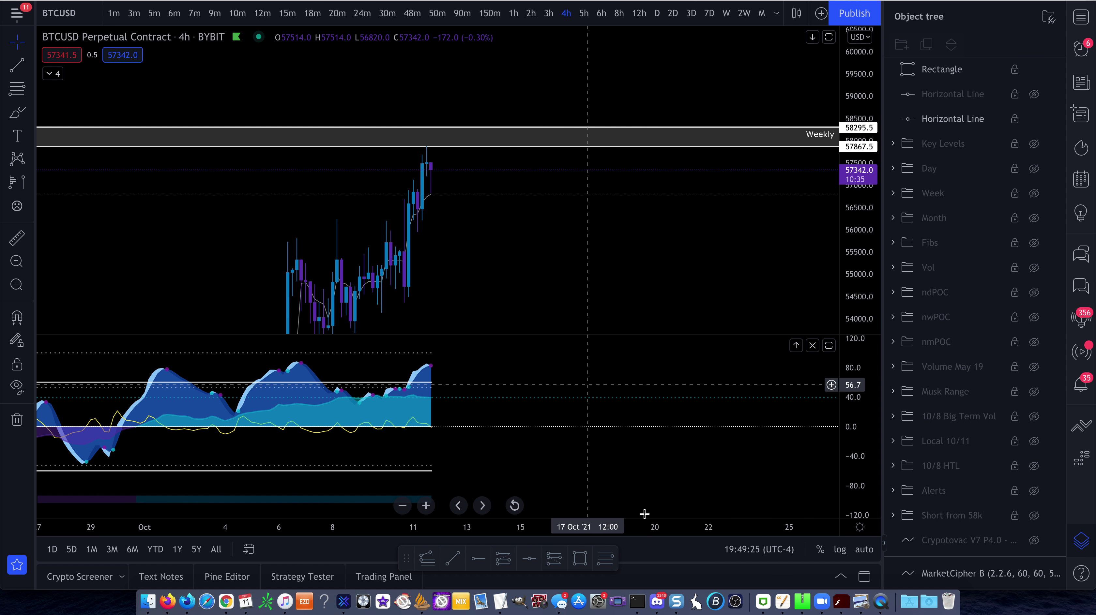
{"action": "left_click", "coordinate": [657, 601]}
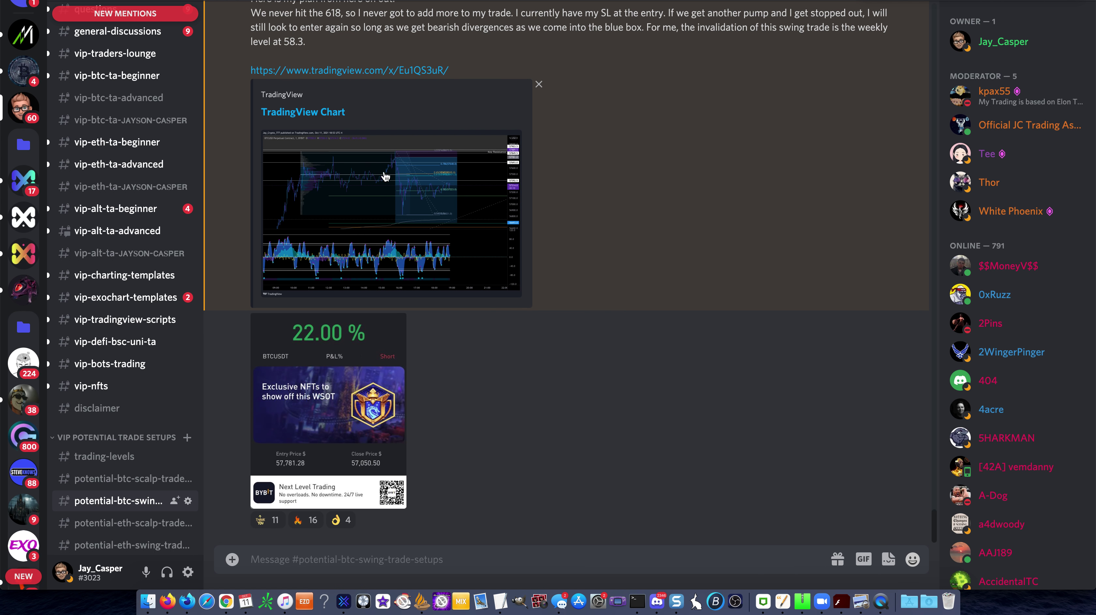
Step: View the enlarged 10/04 swing-short chart image, then close it
{"action": "scroll", "coordinate": [387, 181], "scroll_direction": "up", "scroll_amount": 15}
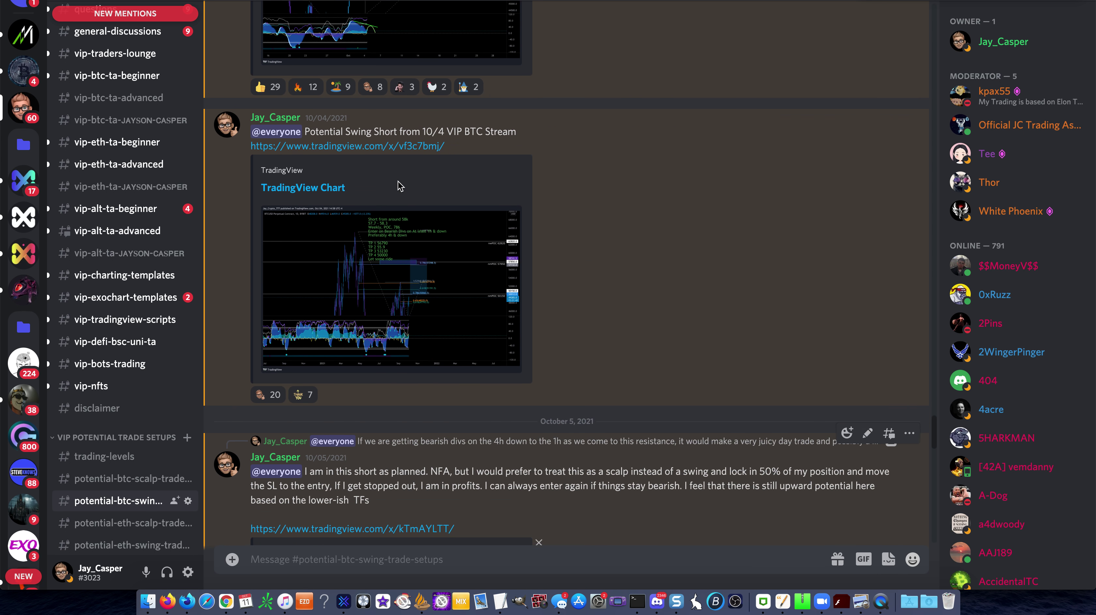
{"action": "left_click", "coordinate": [401, 241]}
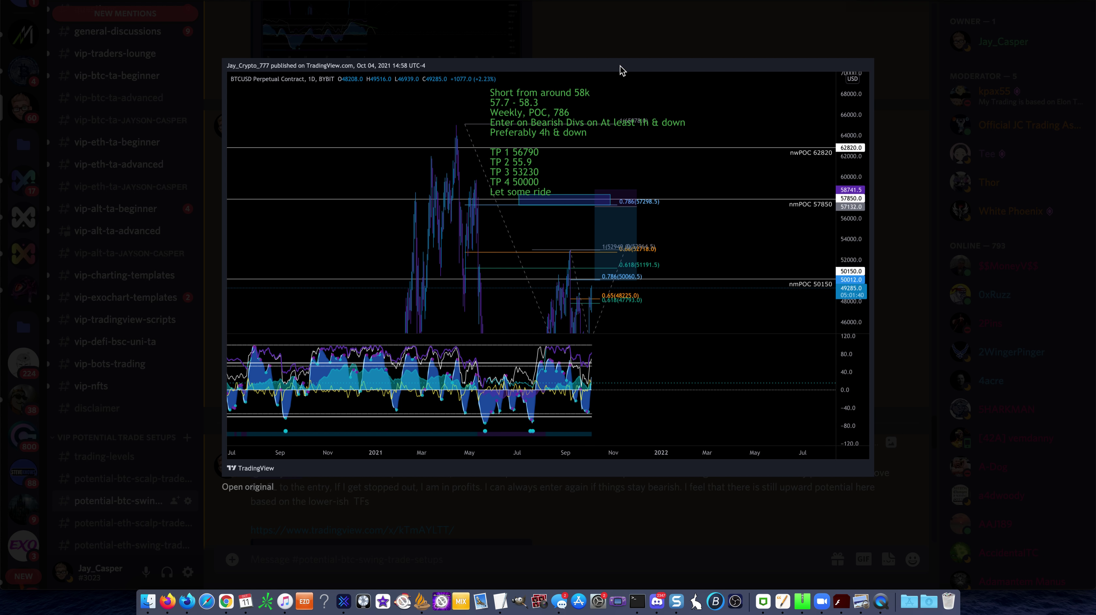
{"action": "left_click", "coordinate": [632, 14]}
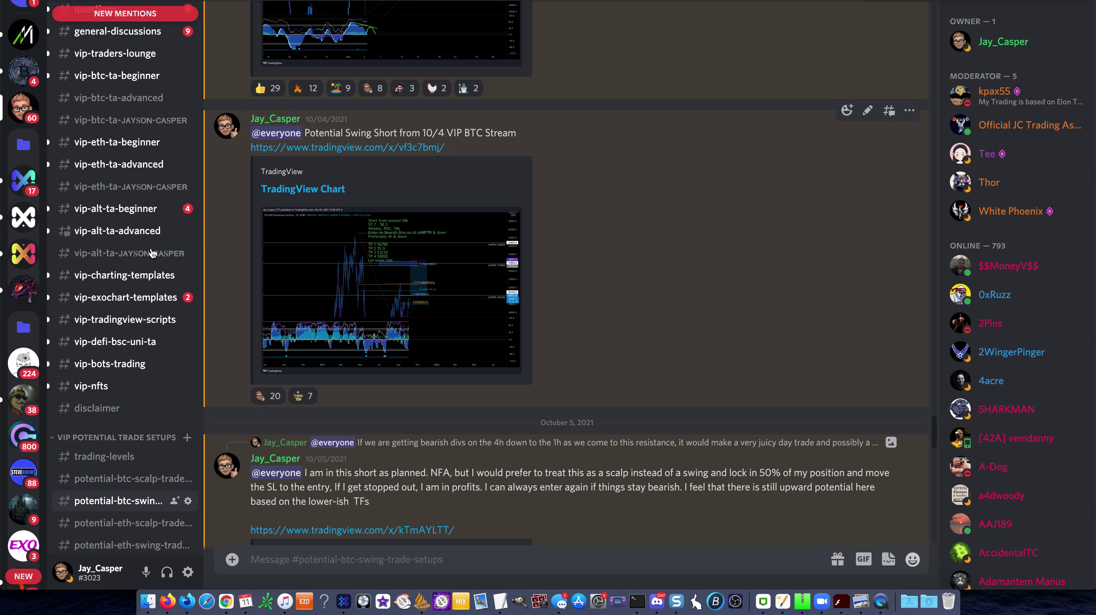
Step: Enlarge and close both chart images under the livestream post
{"action": "scroll", "coordinate": [152, 252], "scroll_direction": "up", "scroll_amount": 2}
{"action": "scroll", "coordinate": [152, 252], "scroll_direction": "up", "scroll_amount": 1}
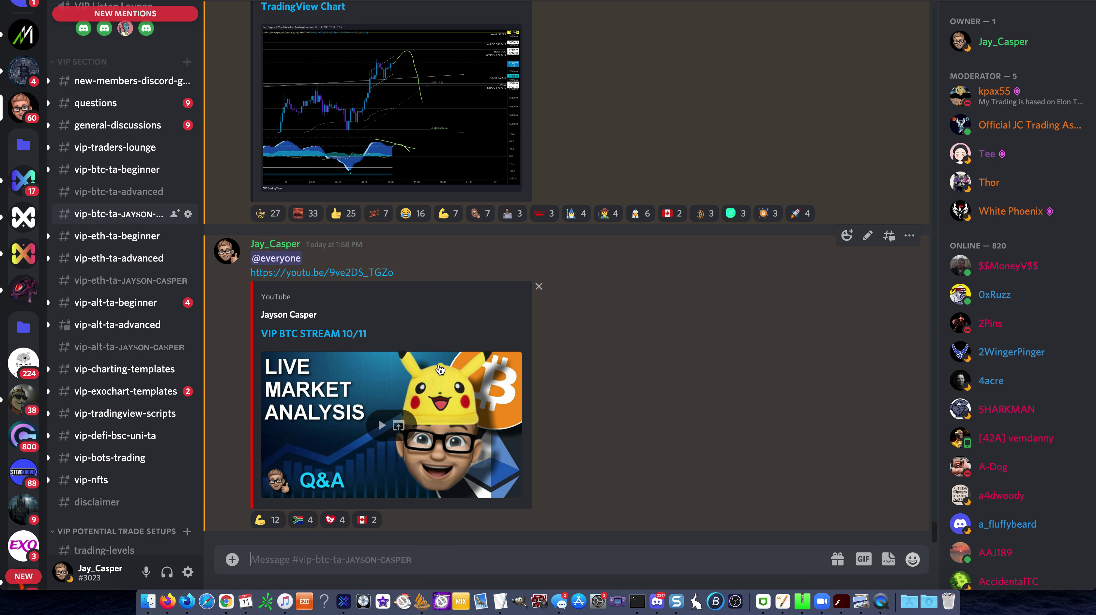
{"action": "scroll", "coordinate": [498, 359], "scroll_direction": "up", "scroll_amount": 15}
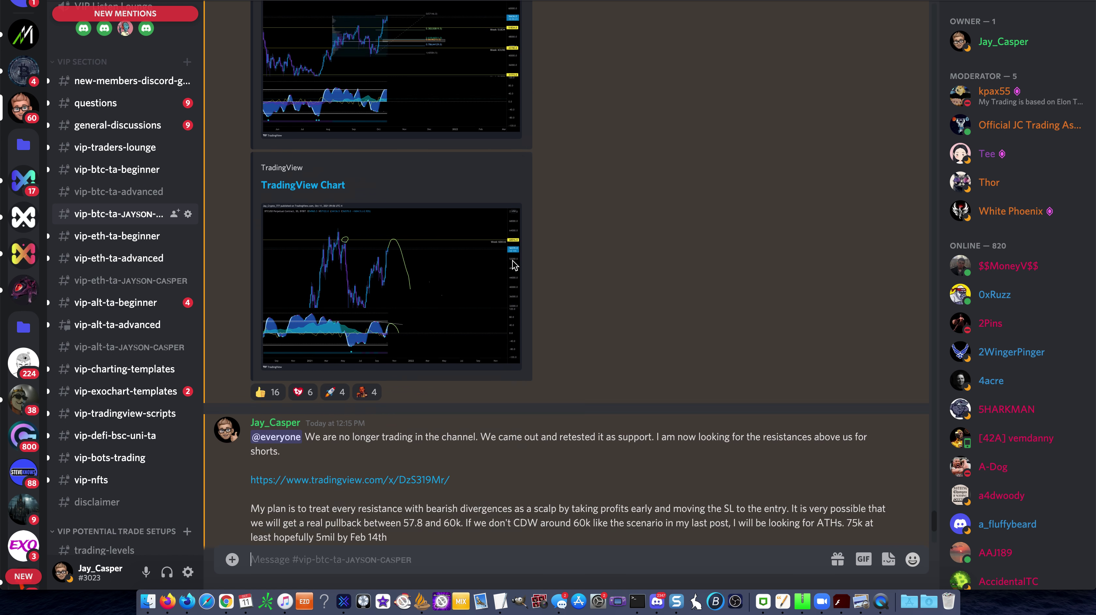
{"action": "scroll", "coordinate": [513, 265], "scroll_direction": "up", "scroll_amount": 3}
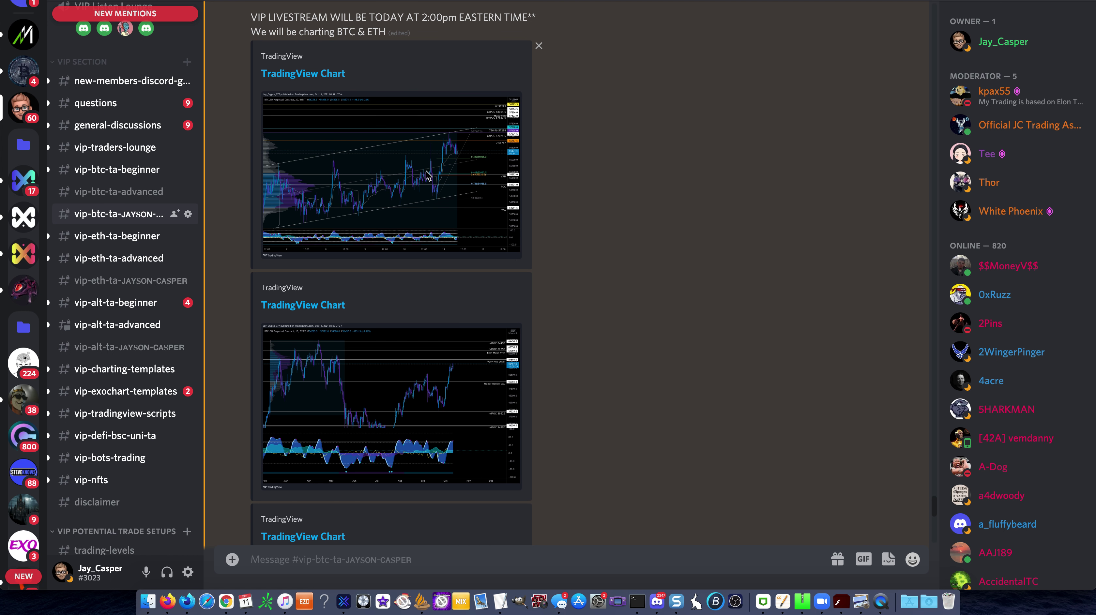
{"action": "left_click", "coordinate": [428, 175]}
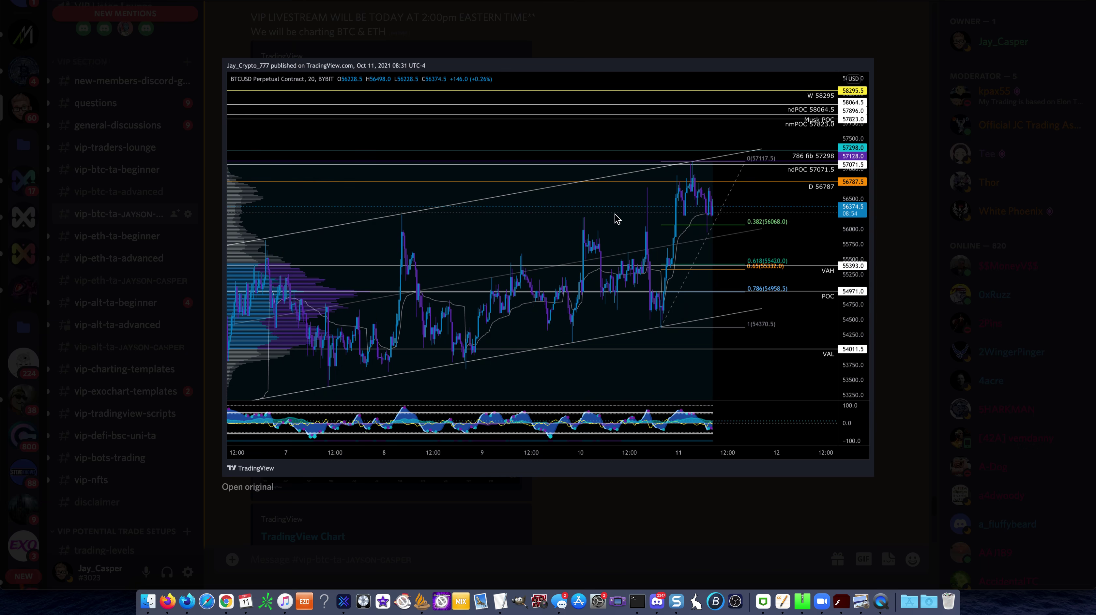
{"action": "left_click", "coordinate": [685, 25]}
{"action": "left_click", "coordinate": [417, 412]}
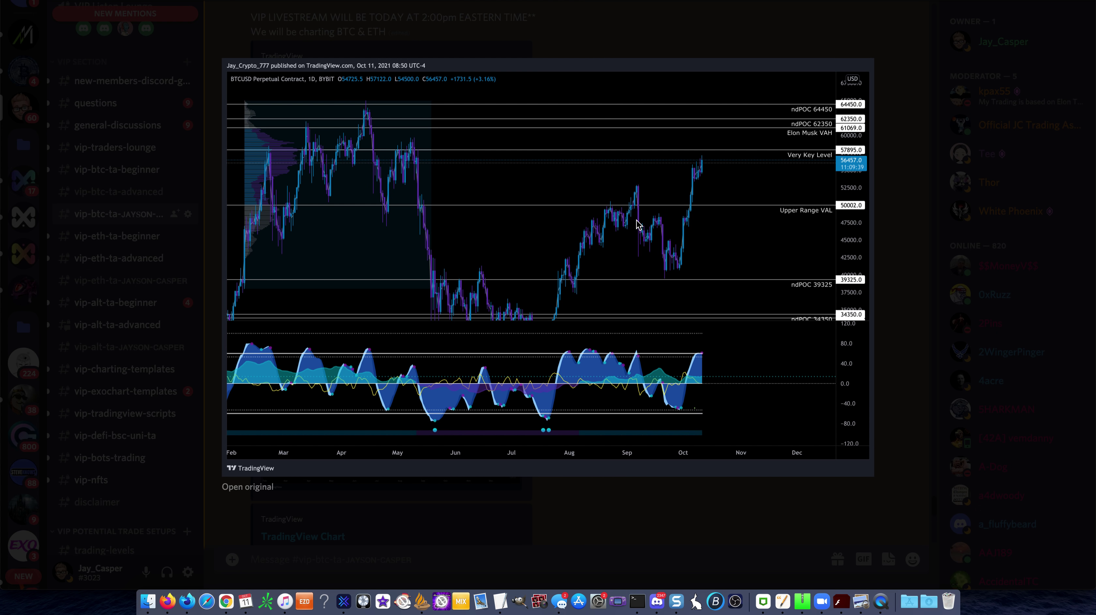
{"action": "left_click", "coordinate": [666, 44]}
Step: In potential-btc-scalp-trade-setups, view the original potential-short chart and the follow-up reply chart
{"action": "scroll", "coordinate": [155, 439], "scroll_direction": "down", "scroll_amount": 4}
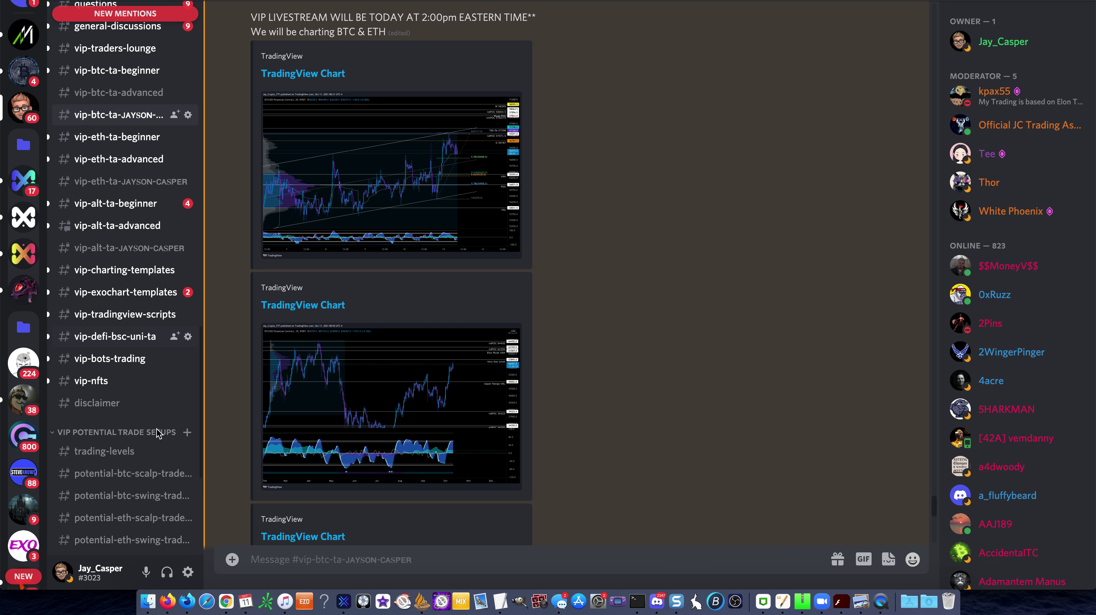
{"action": "left_click", "coordinate": [146, 444]}
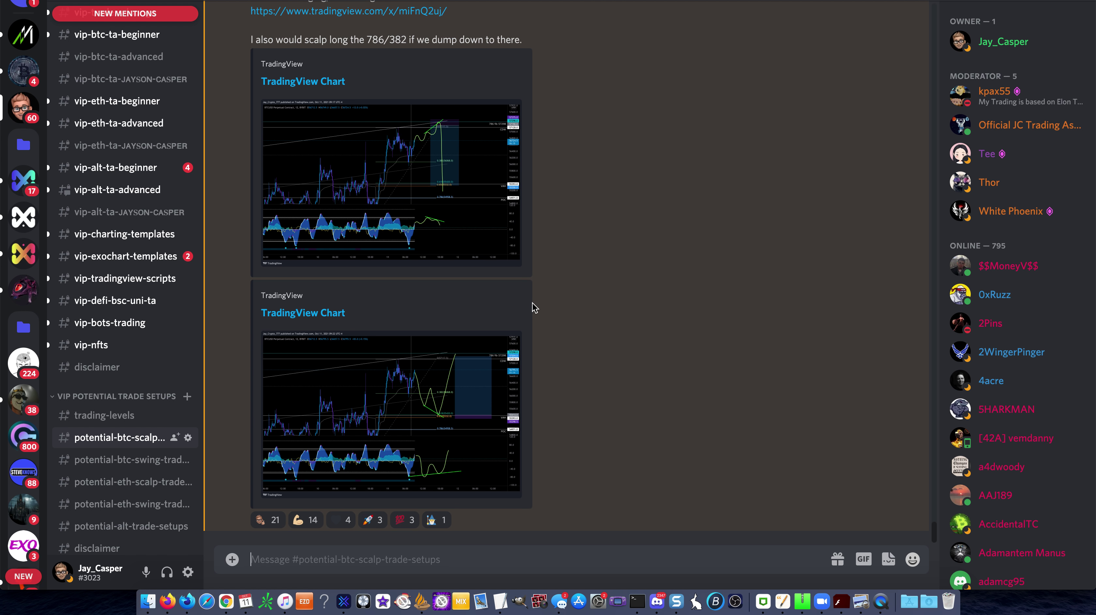
{"action": "scroll", "coordinate": [533, 308], "scroll_direction": "up", "scroll_amount": 15}
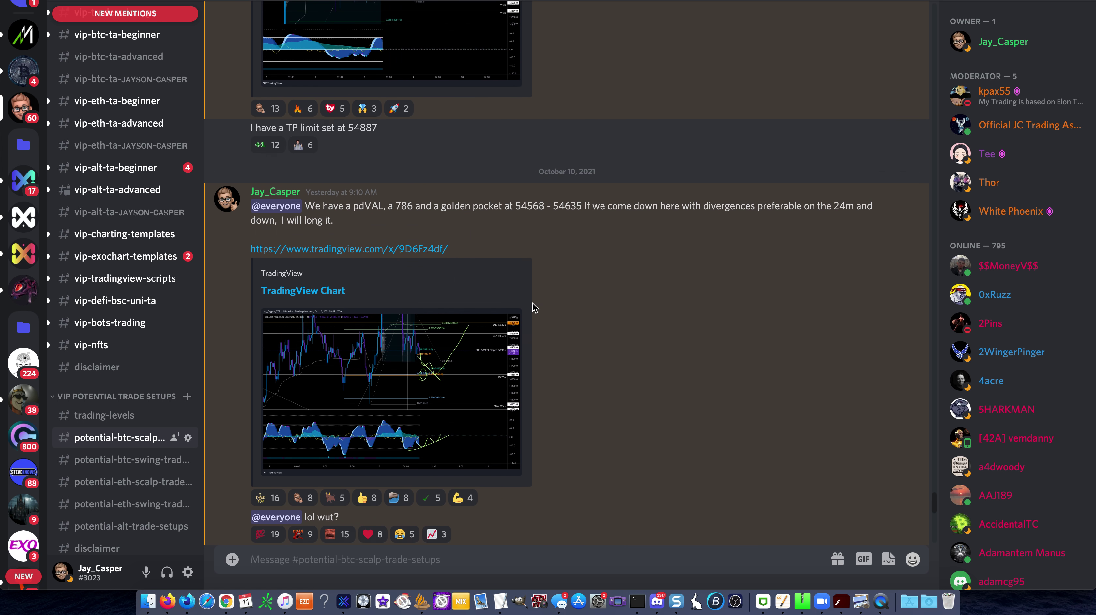
{"action": "scroll", "coordinate": [533, 308], "scroll_direction": "up", "scroll_amount": 10}
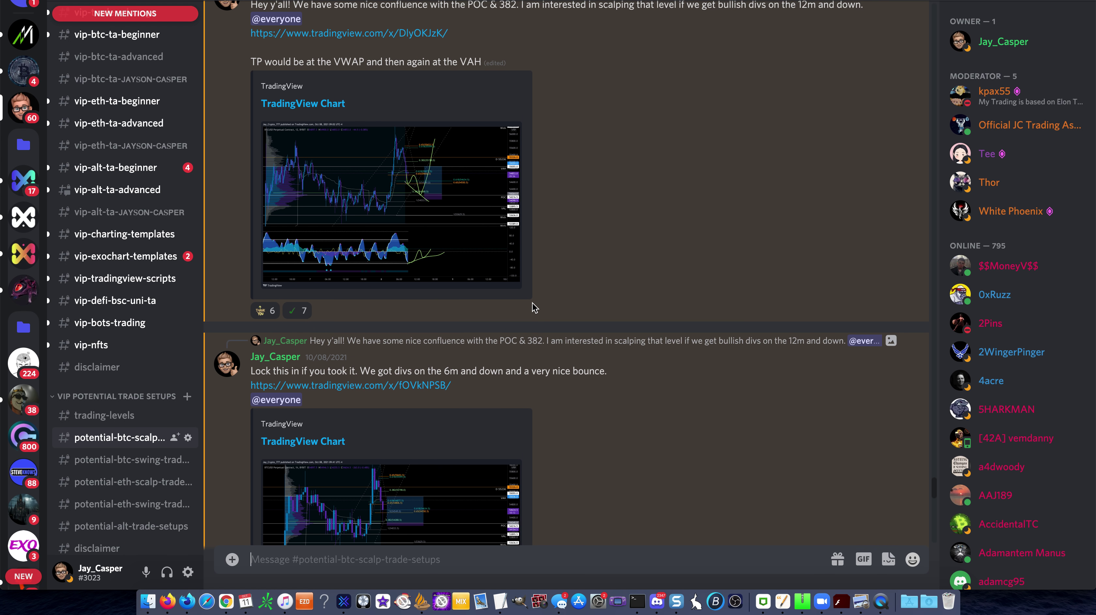
{"action": "scroll", "coordinate": [534, 308], "scroll_direction": "up", "scroll_amount": 10}
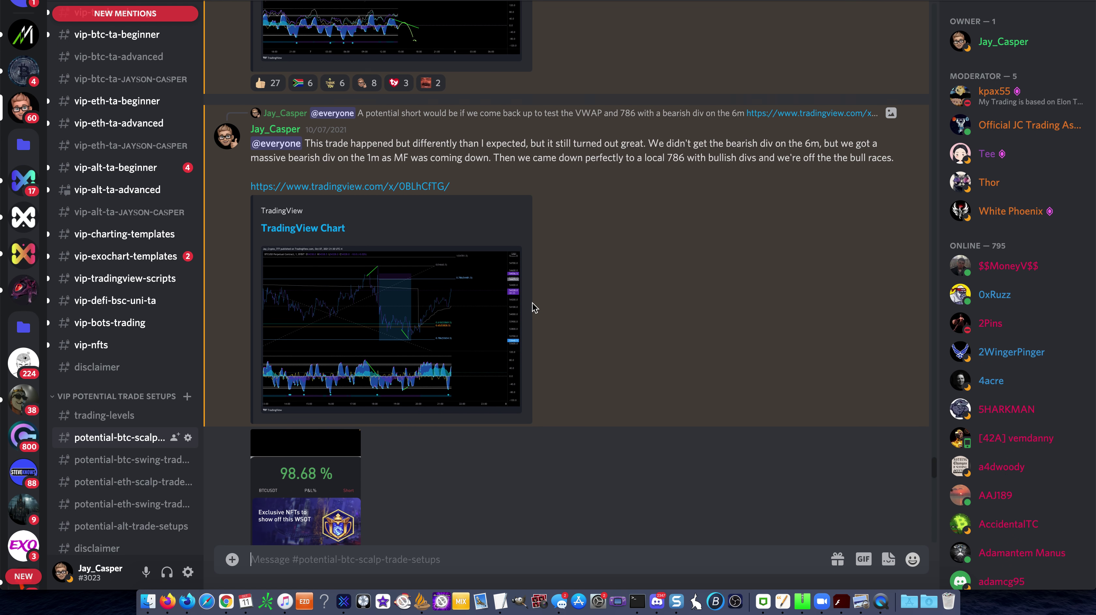
{"action": "scroll", "coordinate": [533, 307], "scroll_direction": "up", "scroll_amount": 3}
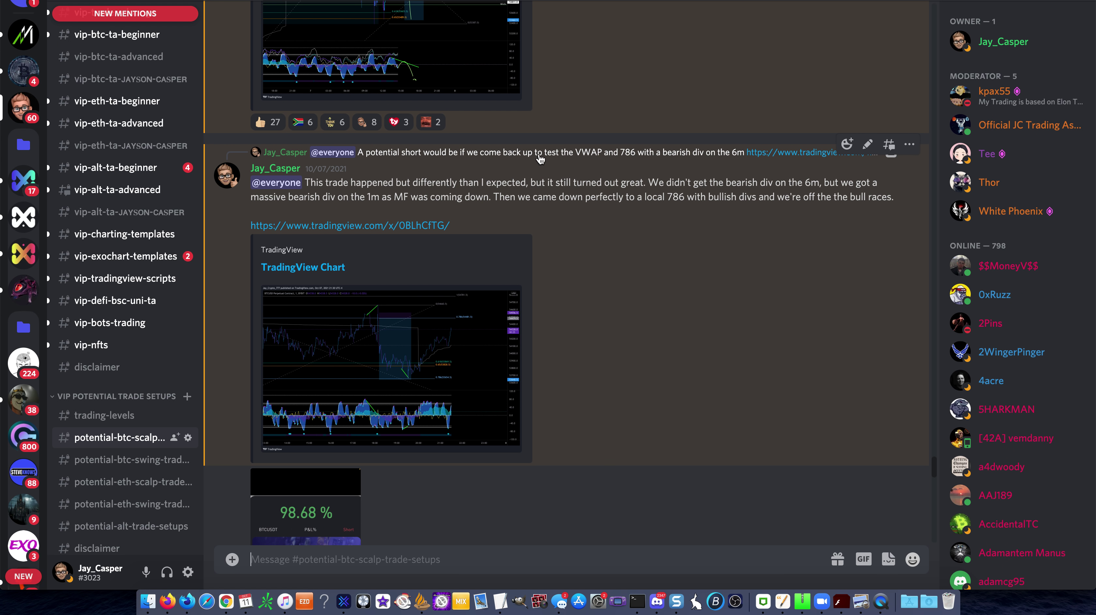
{"action": "left_click", "coordinate": [538, 155]}
{"action": "left_click", "coordinate": [425, 308]}
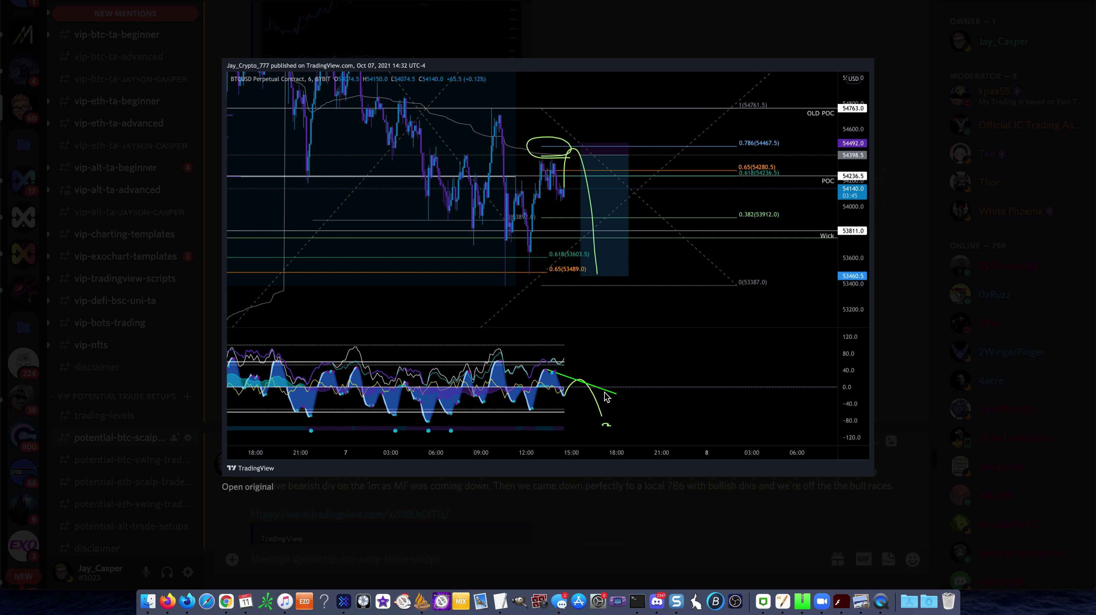
{"action": "left_click", "coordinate": [561, 512]}
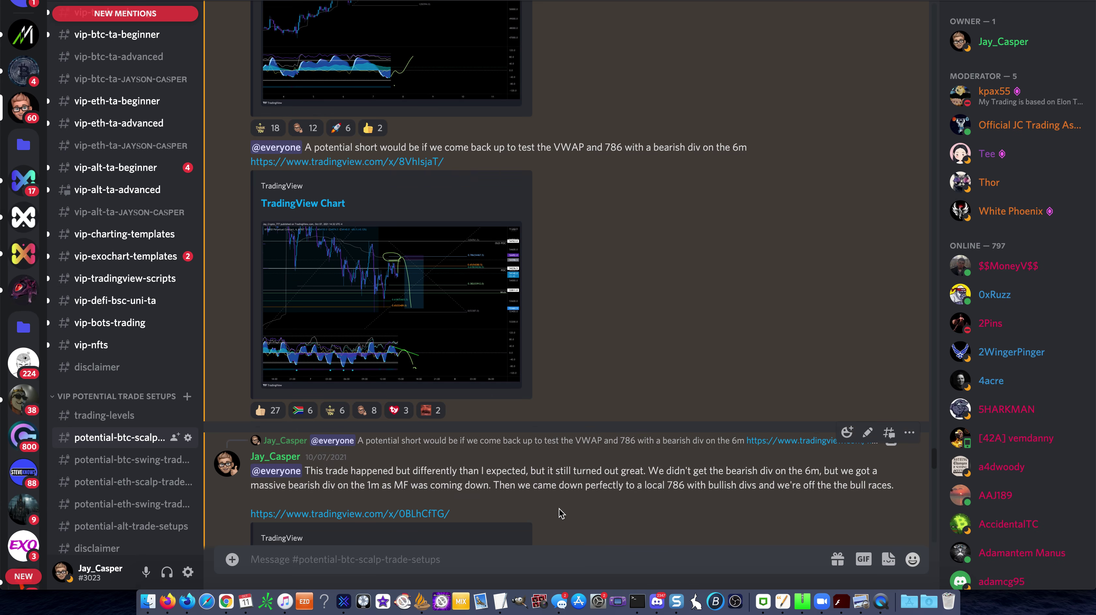
{"action": "scroll", "coordinate": [561, 511], "scroll_direction": "down", "scroll_amount": 5}
{"action": "left_click", "coordinate": [428, 434]}
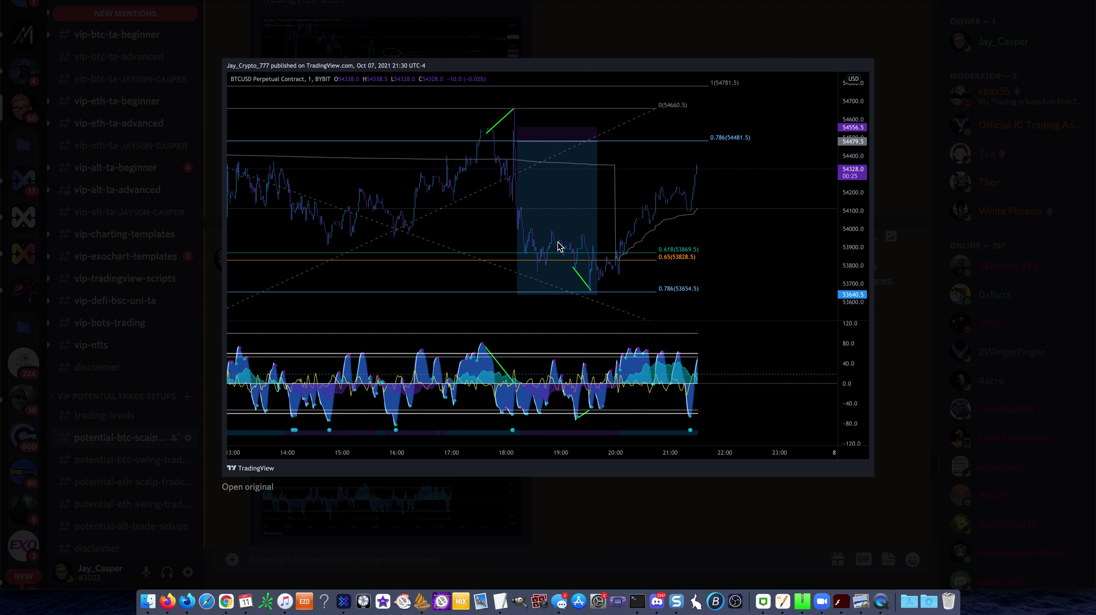
{"action": "left_click", "coordinate": [587, 535]}
Step: Select the motto message text in #vip-btc-ta-beginner, then return to the TradingView chart
{"action": "scroll", "coordinate": [144, 152], "scroll_direction": "up", "scroll_amount": 3}
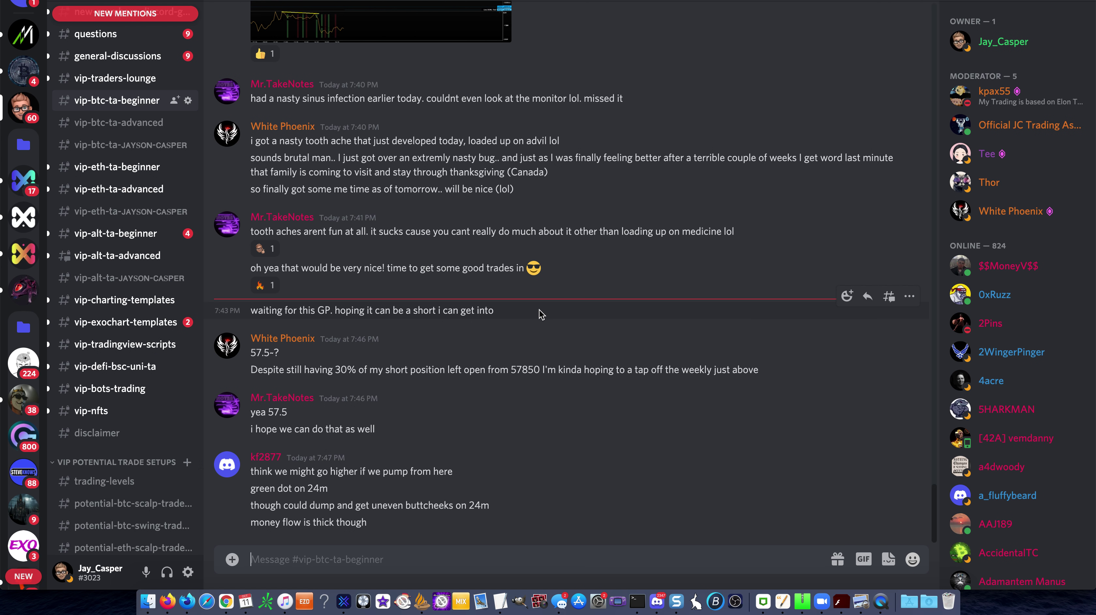
{"action": "scroll", "coordinate": [541, 315], "scroll_direction": "up", "scroll_amount": 15}
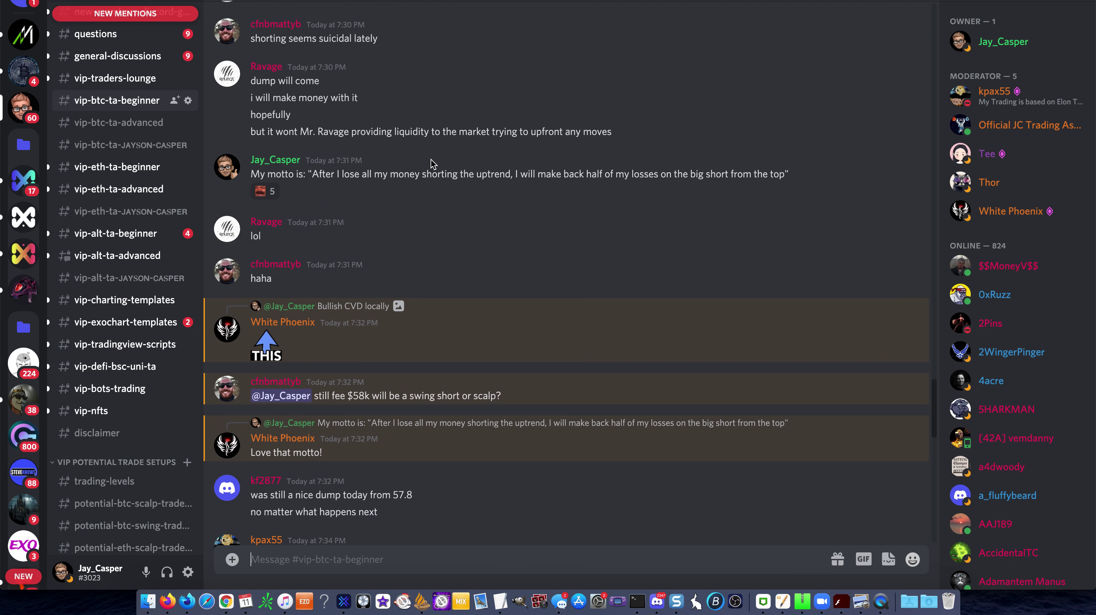
{"action": "scroll", "coordinate": [433, 164], "scroll_direction": "up", "scroll_amount": 3}
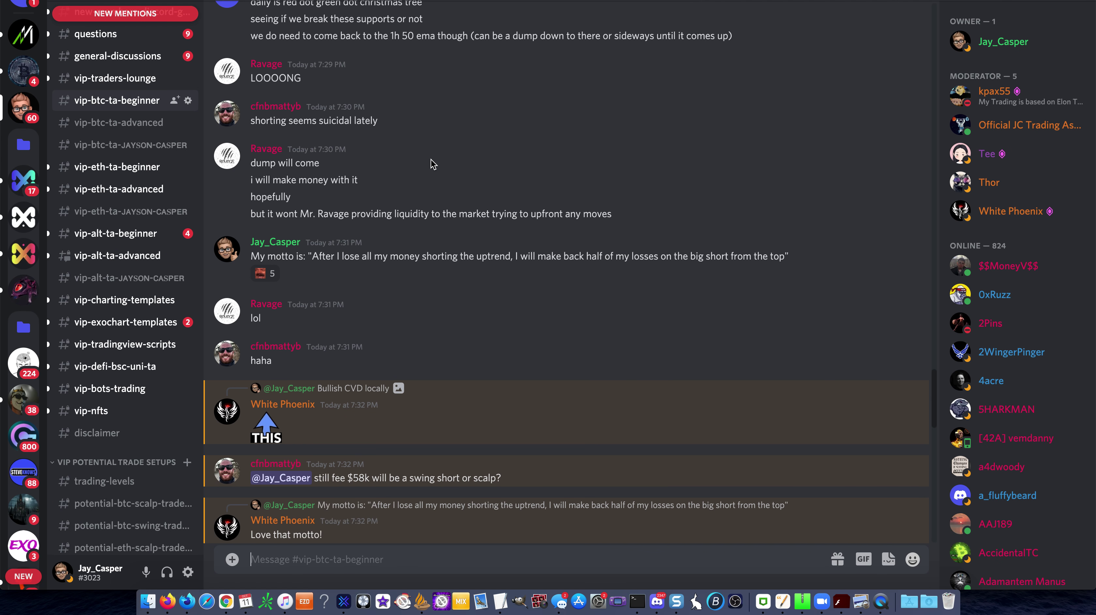
{"action": "scroll", "coordinate": [433, 164], "scroll_direction": "down", "scroll_amount": 4}
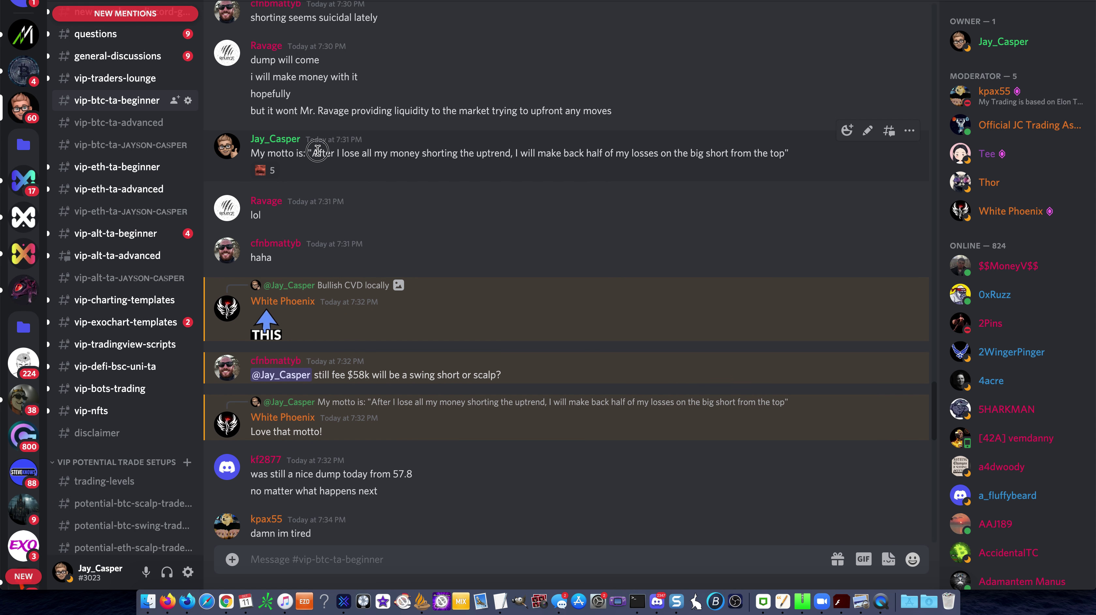
{"action": "left_click_drag", "start_coordinate": [318, 151], "coordinate": [795, 159]}
{"action": "left_click", "coordinate": [794, 159]}
{"action": "scroll", "coordinate": [649, 177], "scroll_direction": "down", "scroll_amount": 15}
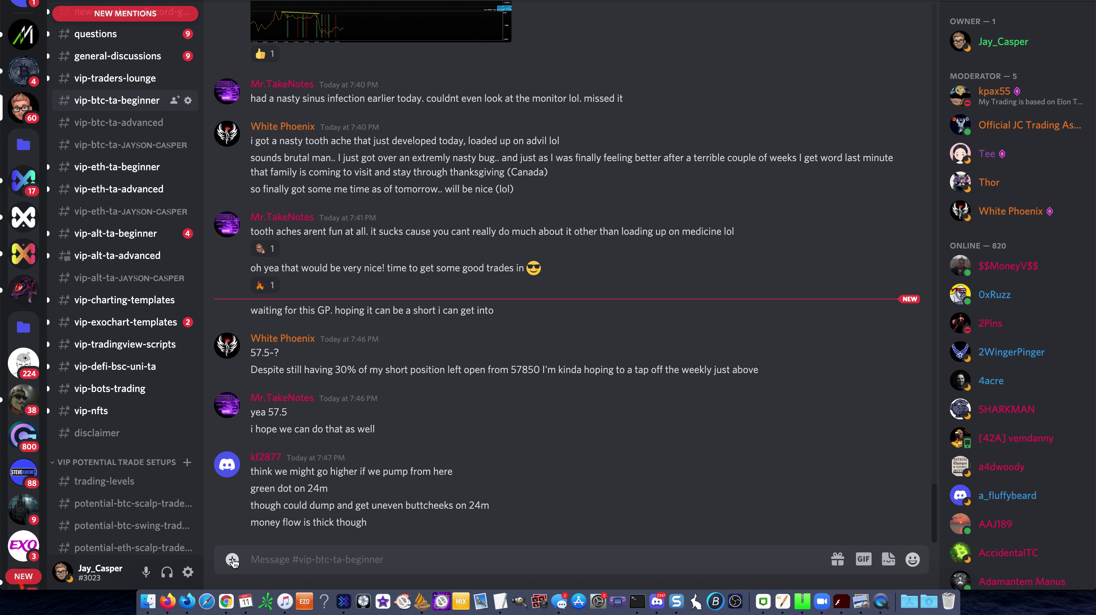
{"action": "left_click", "coordinate": [168, 601]}
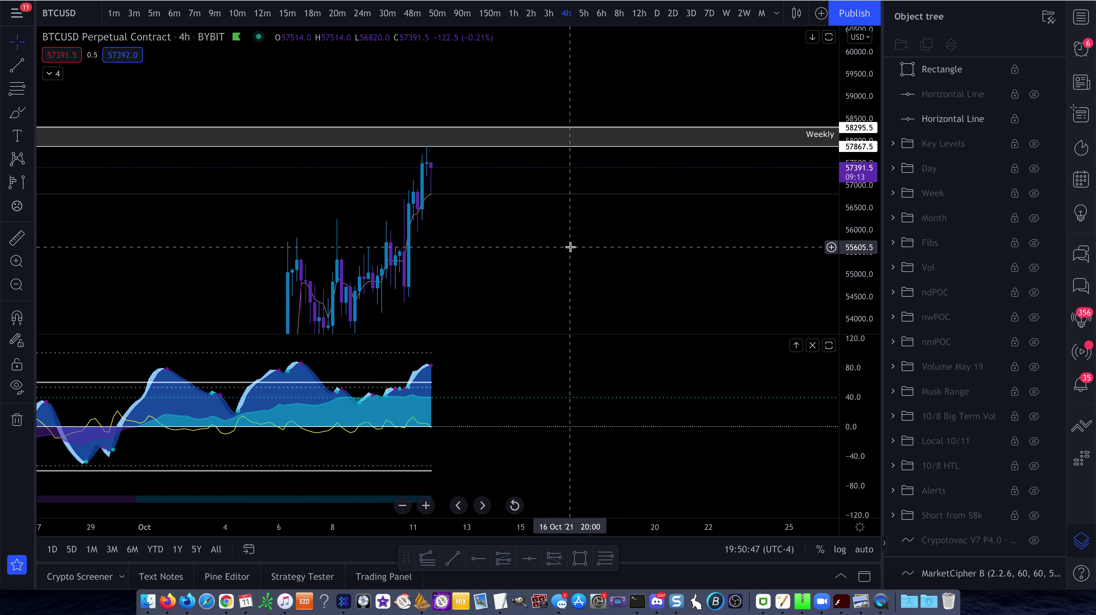
Step: Widen the price scale, sketch a brush path down to about 53,000, then delete it
{"action": "scroll", "coordinate": [570, 244], "scroll_direction": "down", "scroll_amount": 2}
{"action": "left_click_drag", "start_coordinate": [858, 136], "coordinate": [857, 159]}
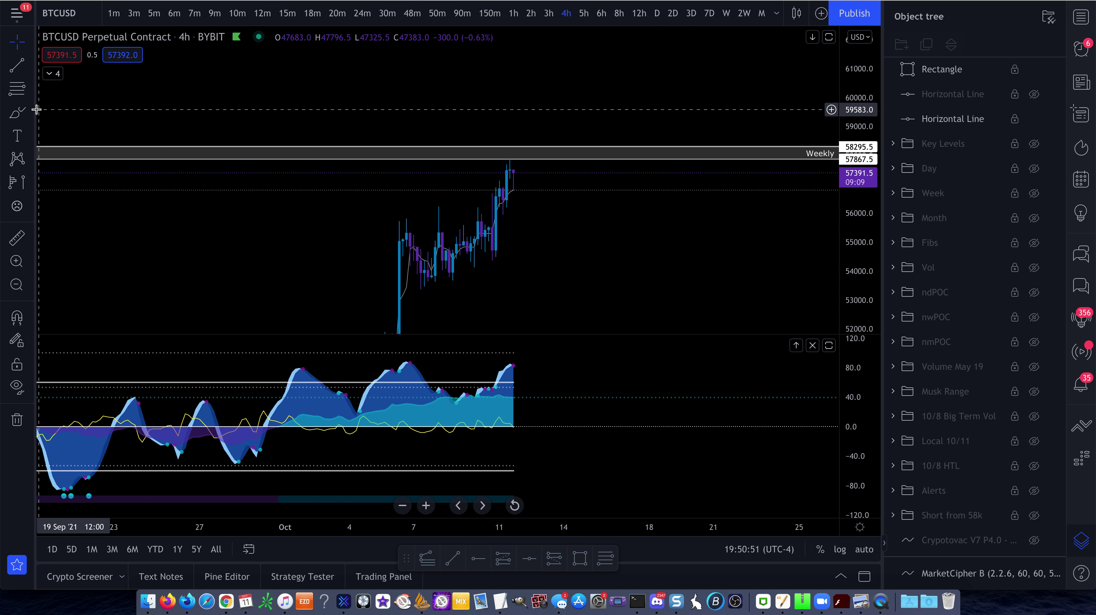
{"action": "left_click", "coordinate": [17, 113]}
{"action": "mouse_move", "coordinate": [509, 187]}
{"action": "left_mouse_down"}
{"action": "mouse_move", "coordinate": [518, 162]}
{"action": "mouse_move", "coordinate": [567, 306]}
{"action": "mouse_move", "coordinate": [606, 154]}
{"action": "left_mouse_up"}
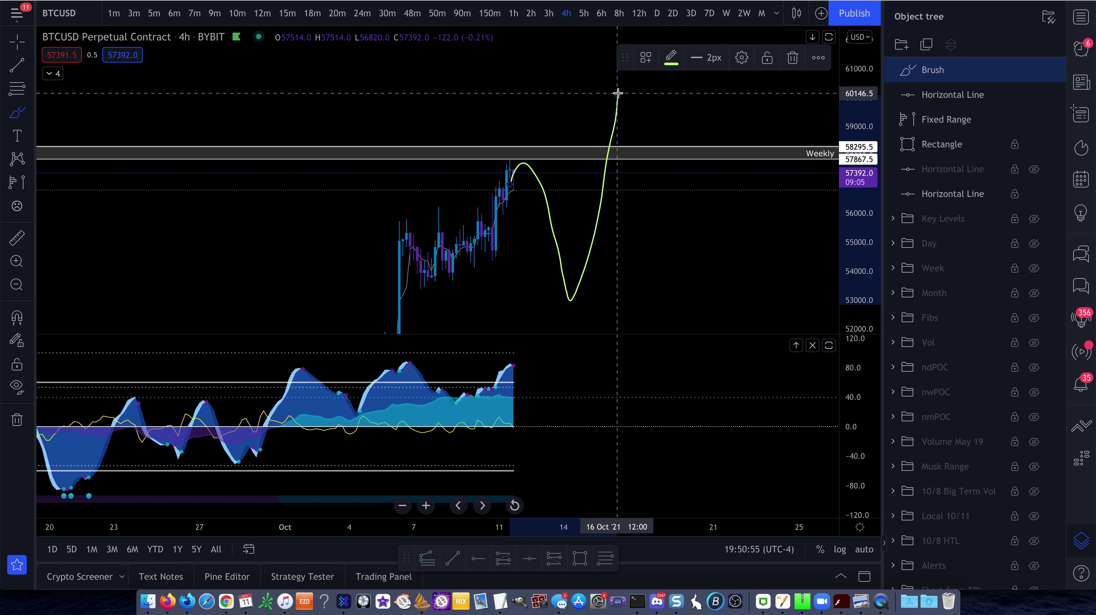
{"action": "key", "text": "Delete"}
Step: On daily candles, draw a Trend-Based Fib Extension from the July low through the September high
{"action": "left_click", "coordinate": [658, 13]}
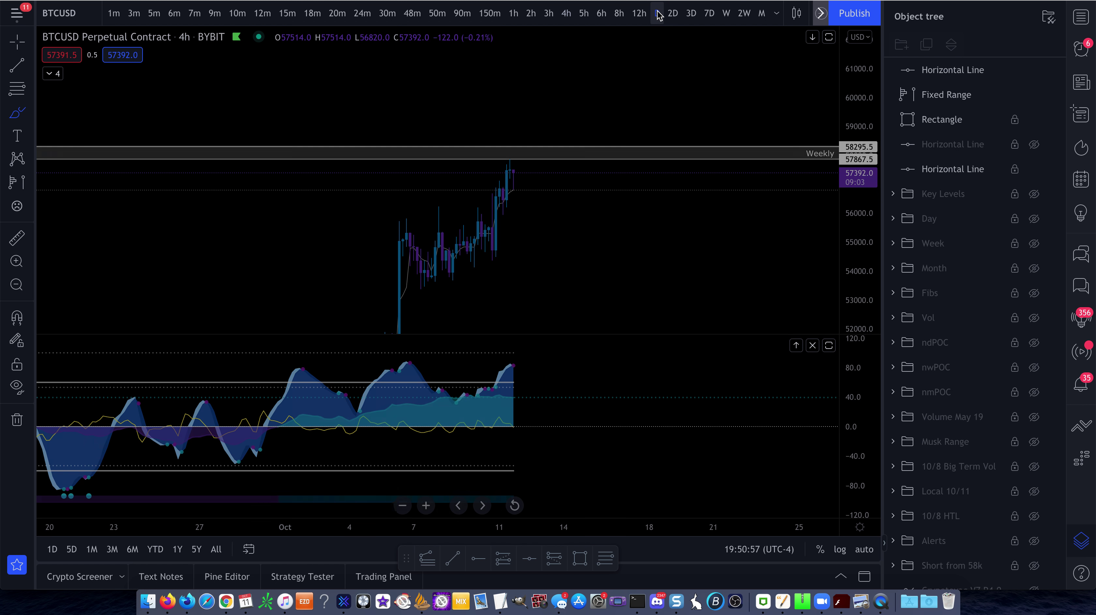
{"action": "left_click", "coordinate": [514, 505]}
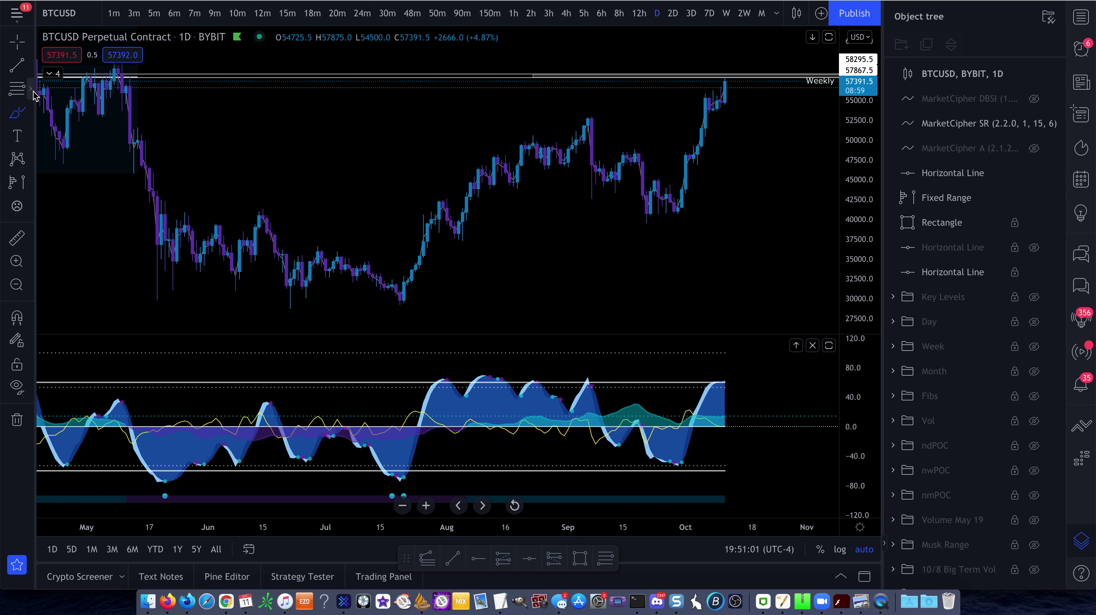
{"action": "left_click", "coordinate": [31, 89]}
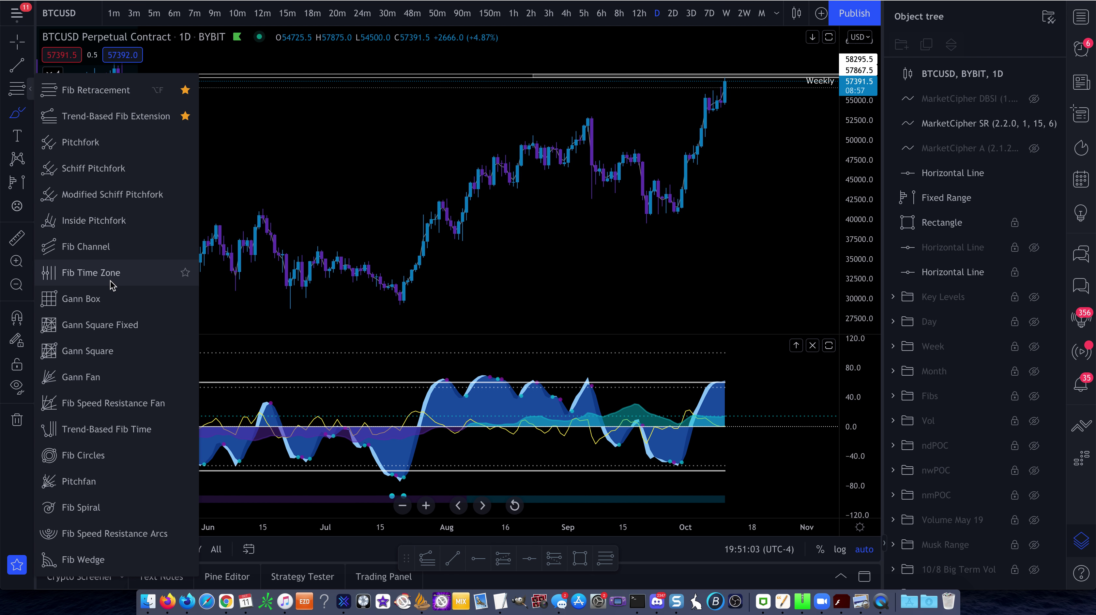
{"action": "left_click", "coordinate": [114, 117]}
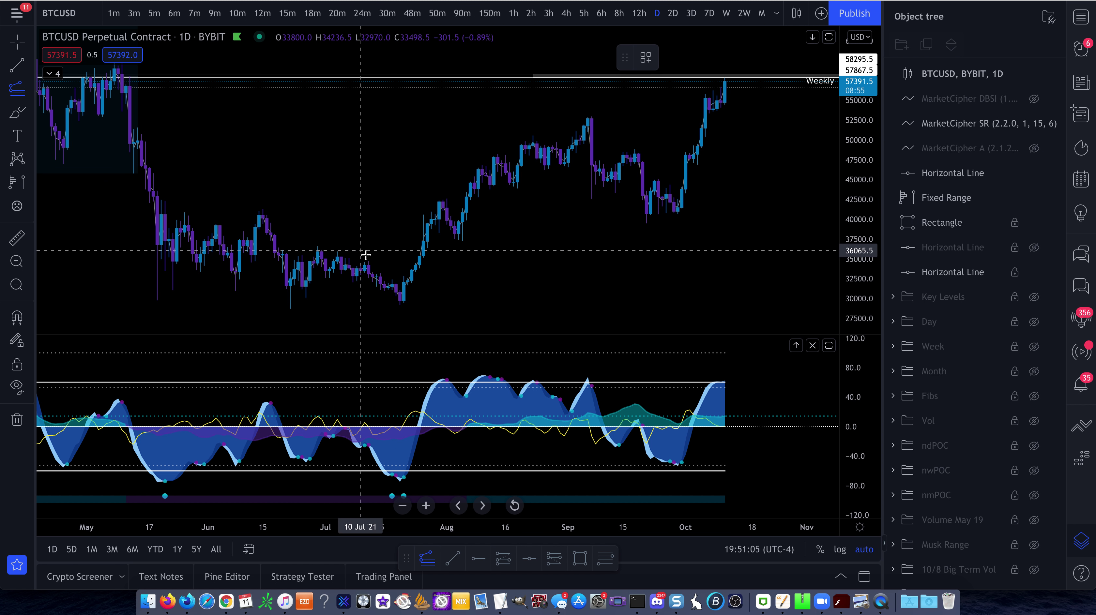
{"action": "left_click", "coordinate": [409, 305]}
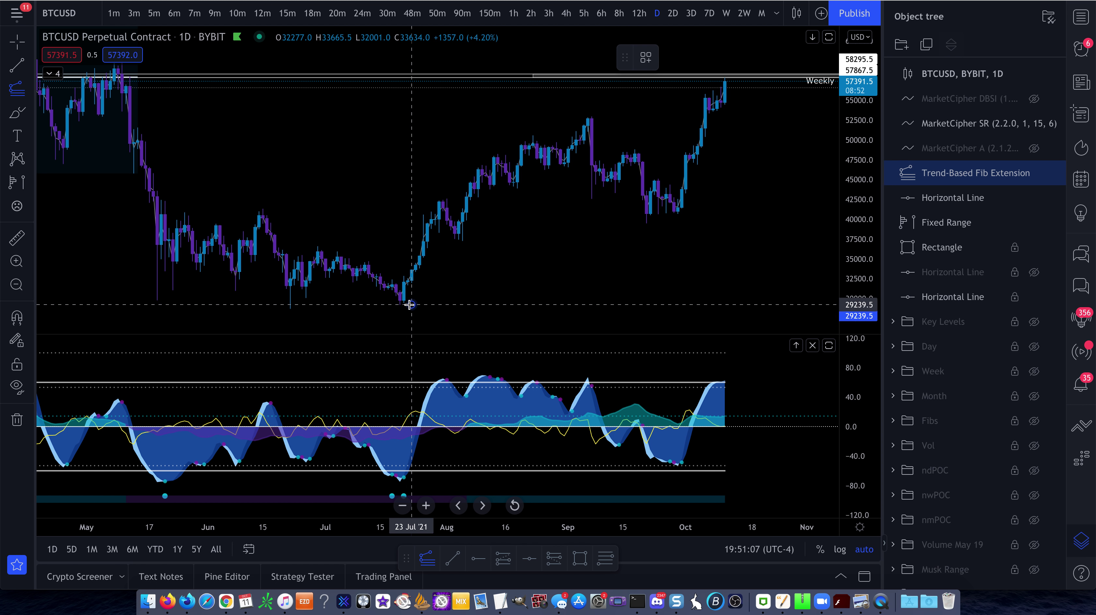
{"action": "left_click", "coordinate": [604, 117]}
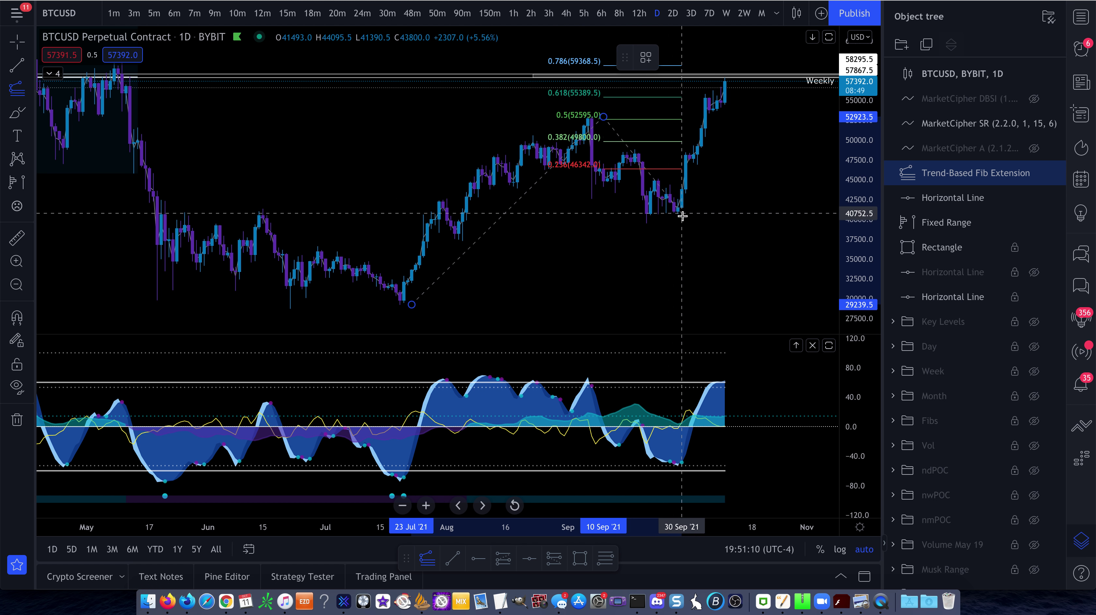
{"action": "left_click", "coordinate": [773, 222]}
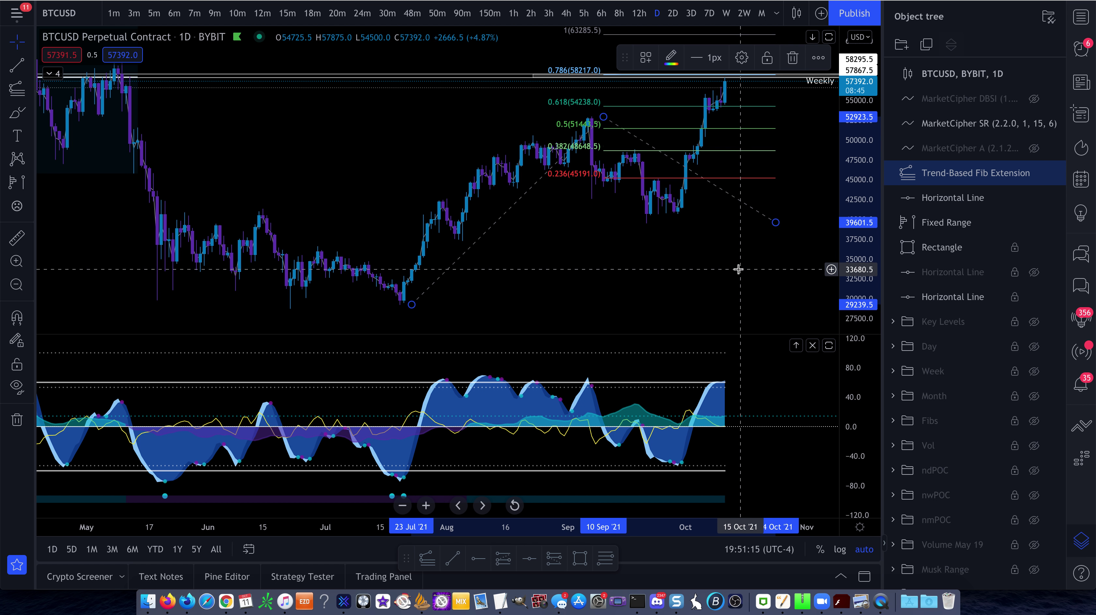
{"action": "left_click_drag", "start_coordinate": [739, 264], "coordinate": [597, 318]}
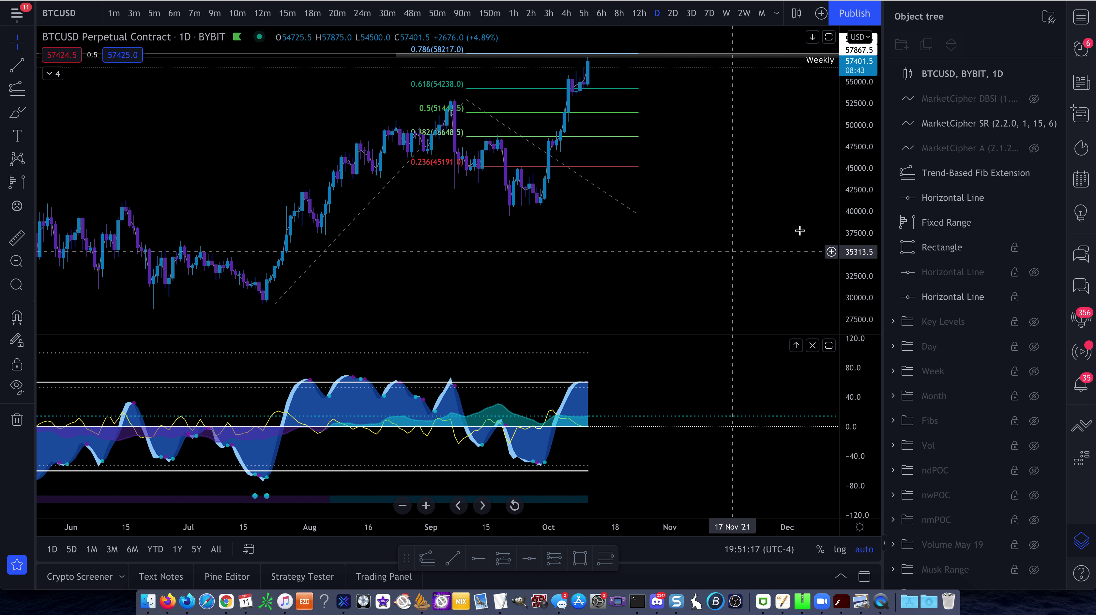
Step: Rescale the price axis to show the fib levels up to 72500
{"action": "left_click_drag", "start_coordinate": [855, 210], "coordinate": [856, 186]}
{"action": "left_click_drag", "start_coordinate": [745, 120], "coordinate": [744, 281]}
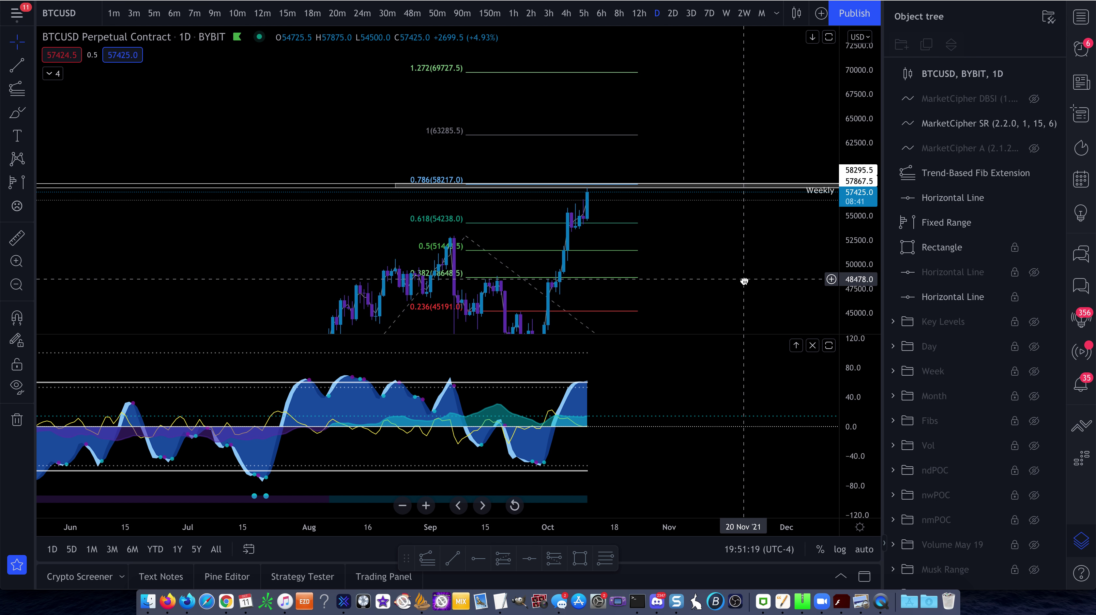
{"action": "left_click_drag", "start_coordinate": [857, 299], "coordinate": [860, 106]}
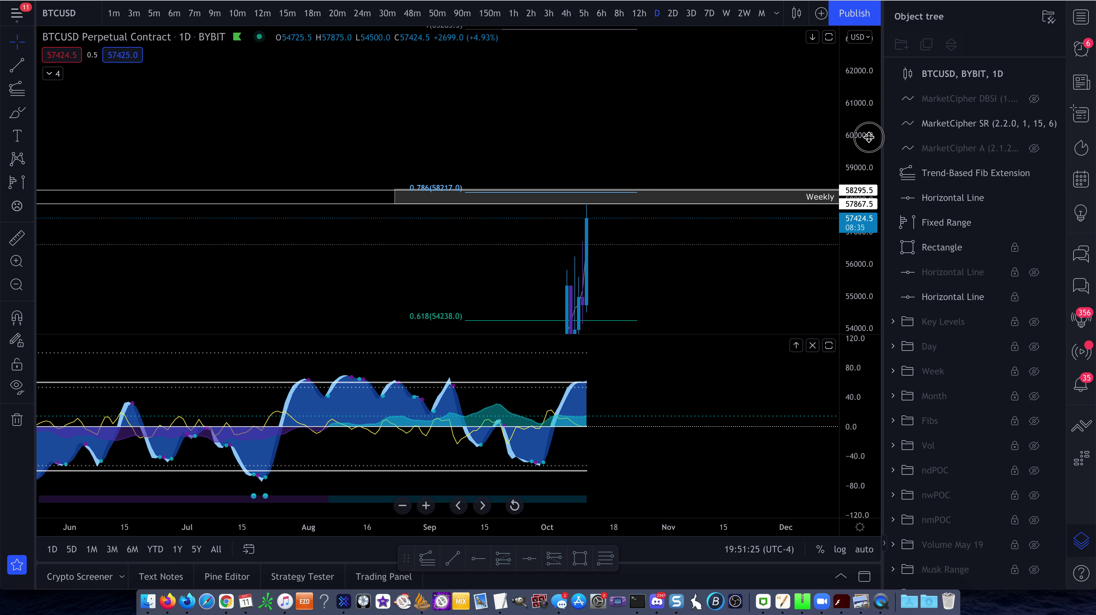
{"action": "left_click_drag", "start_coordinate": [876, 146], "coordinate": [868, 321]}
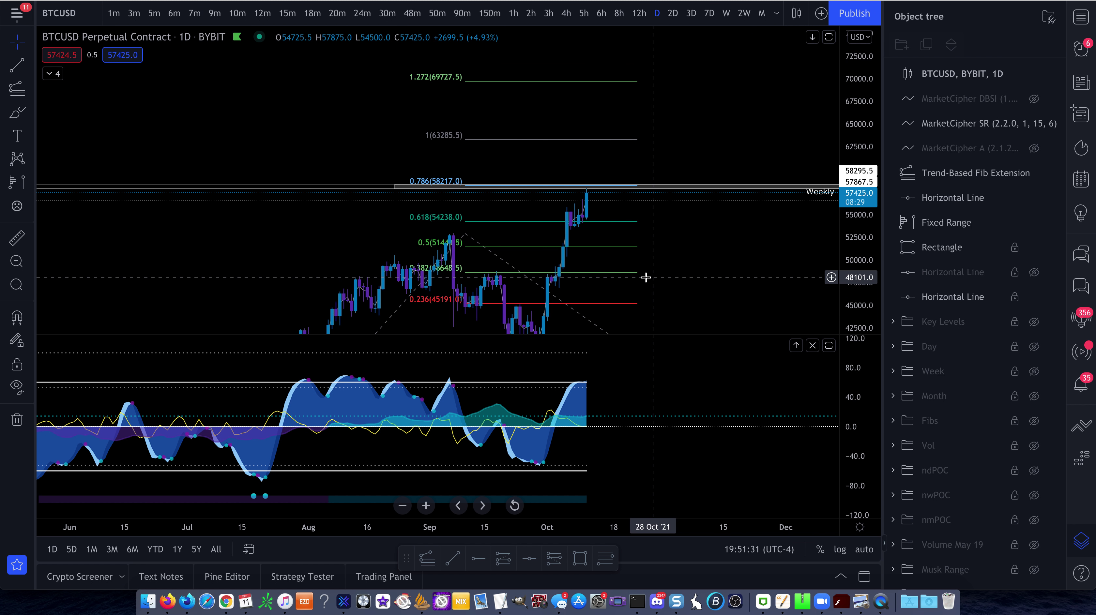
Step: Brush-circle the candles at the 0.382 level and just above 0.5, then erase both marks
{"action": "left_click", "coordinate": [17, 112]}
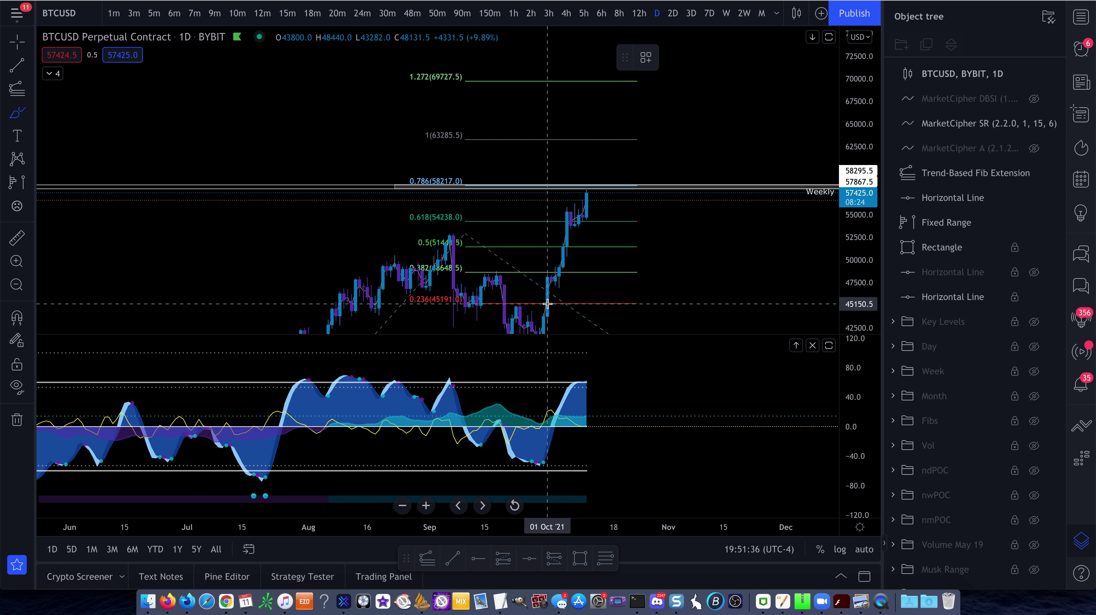
{"action": "left_click_drag", "start_coordinate": [865, 260], "coordinate": [865, 275]}
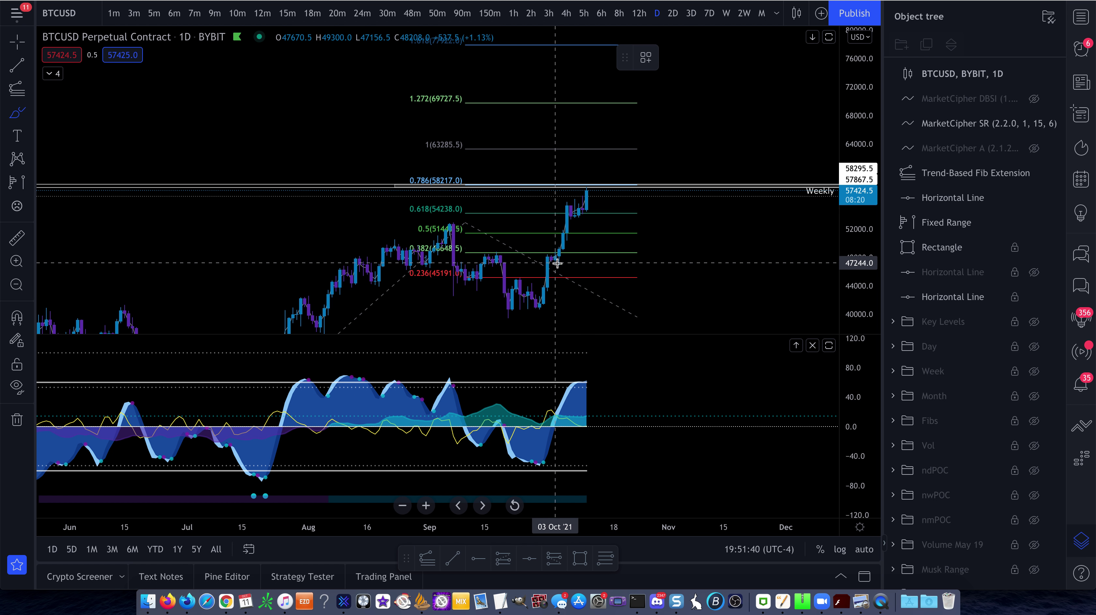
{"action": "left_click_drag", "start_coordinate": [558, 263], "coordinate": [555, 261]}
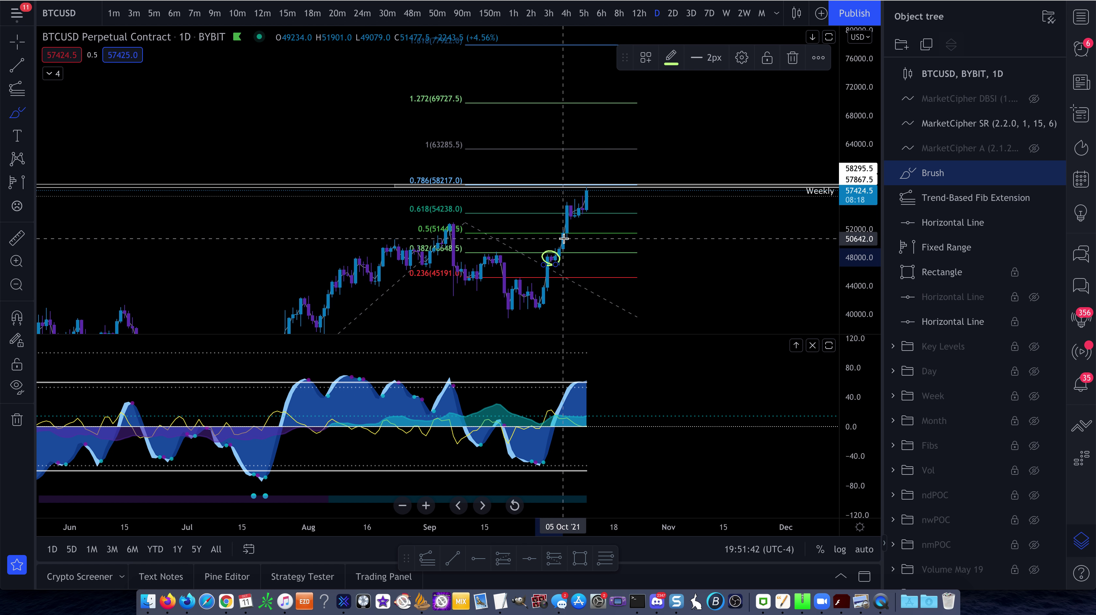
{"action": "left_click_drag", "start_coordinate": [560, 233], "coordinate": [562, 240]}
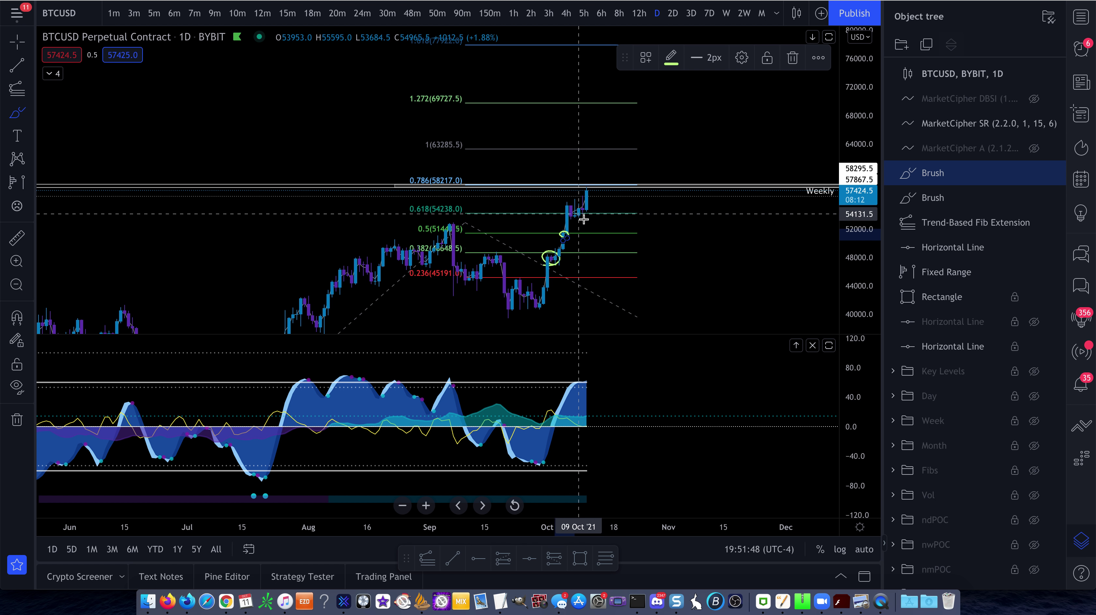
{"action": "key", "text": "Delete"}
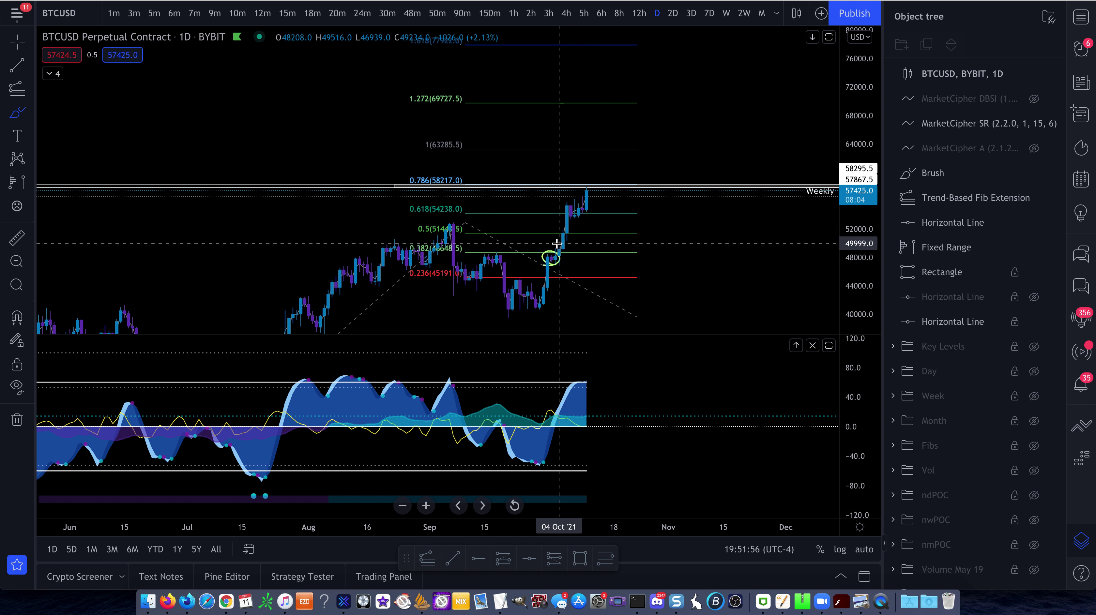
{"action": "key", "text": "Escape"}
{"action": "left_click", "coordinate": [551, 257]}
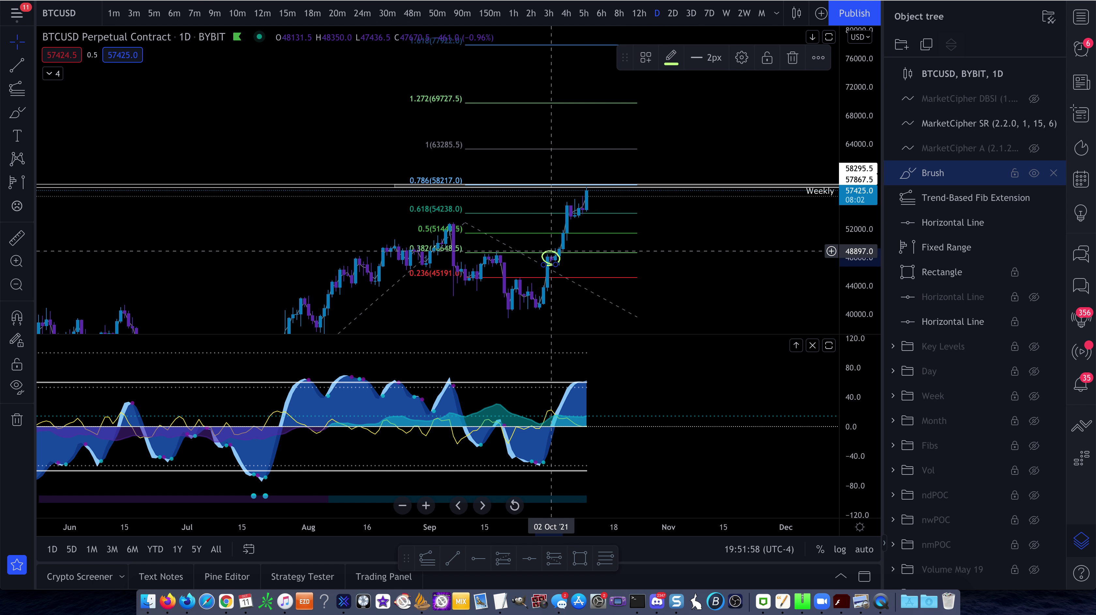
{"action": "key", "text": "Delete"}
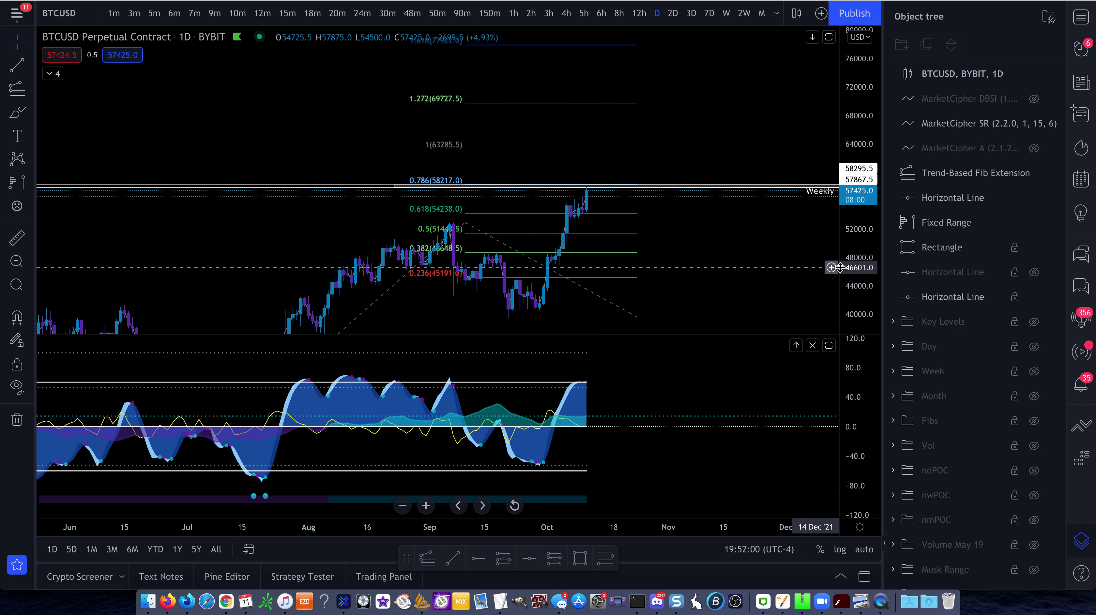
Step: Select the Weekly resistance line and switch to the published chart in the browser
{"action": "left_click_drag", "start_coordinate": [857, 259], "coordinate": [875, 99]}
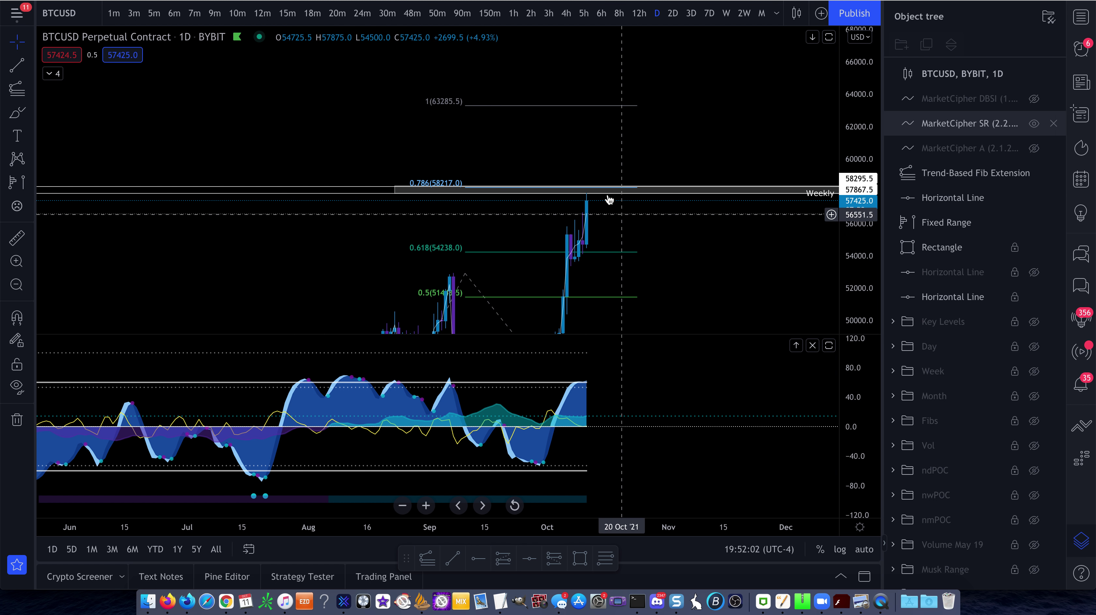
{"action": "left_click", "coordinate": [690, 194]}
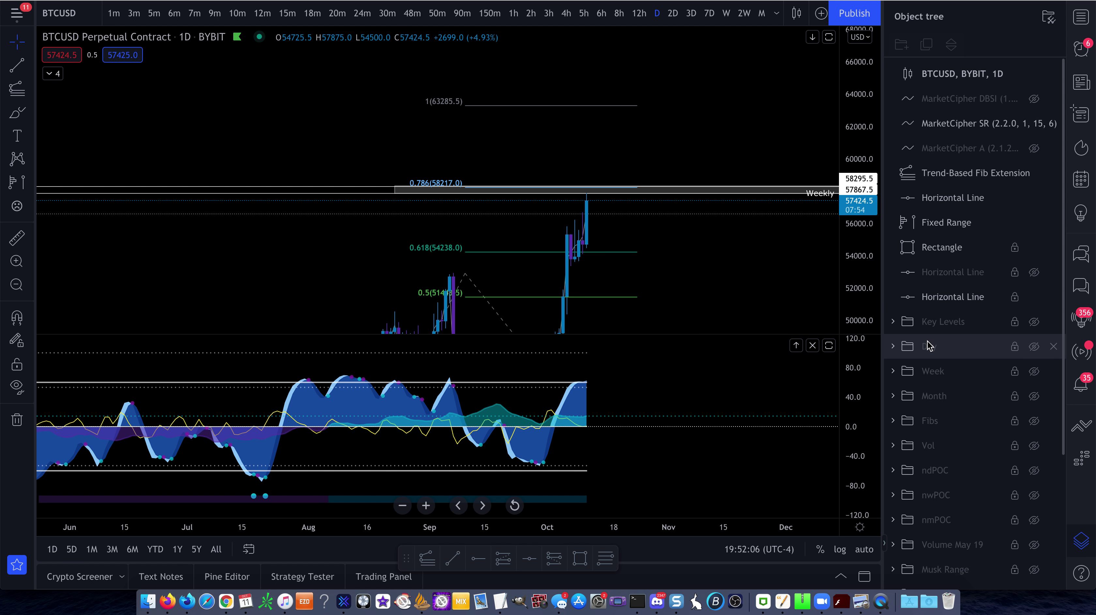
{"action": "left_click", "coordinate": [226, 602]}
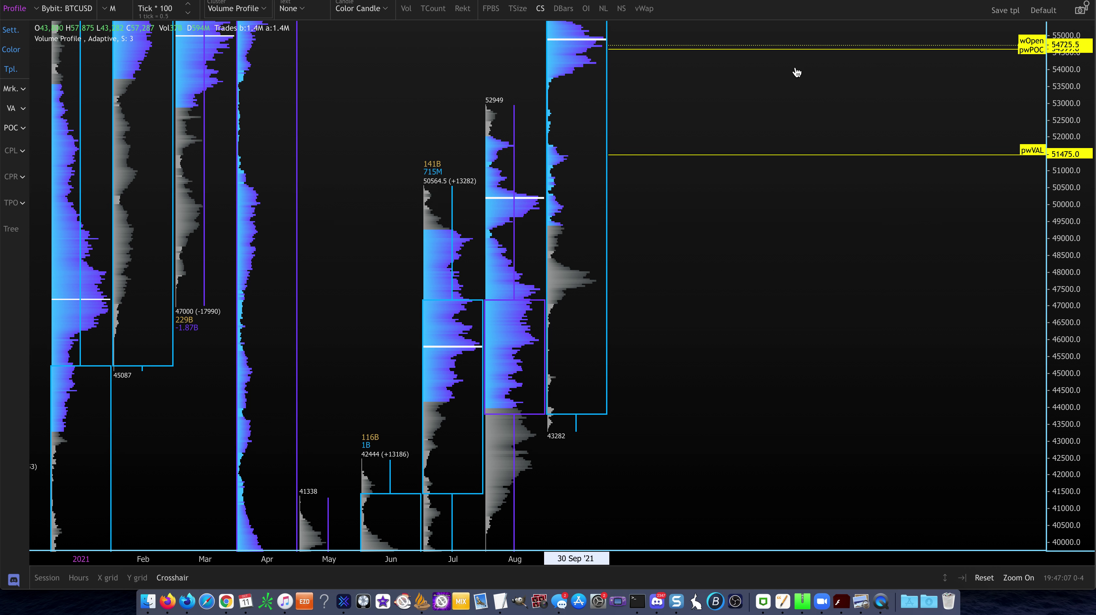
Step: Inspect the Bybit BTCUSD volume profile in Exocharts, then switch back to TradingView
{"action": "left_click", "coordinate": [693, 342]}
{"action": "left_click_drag", "start_coordinate": [1077, 232], "coordinate": [1079, 279]}
{"action": "left_click", "coordinate": [167, 601]}
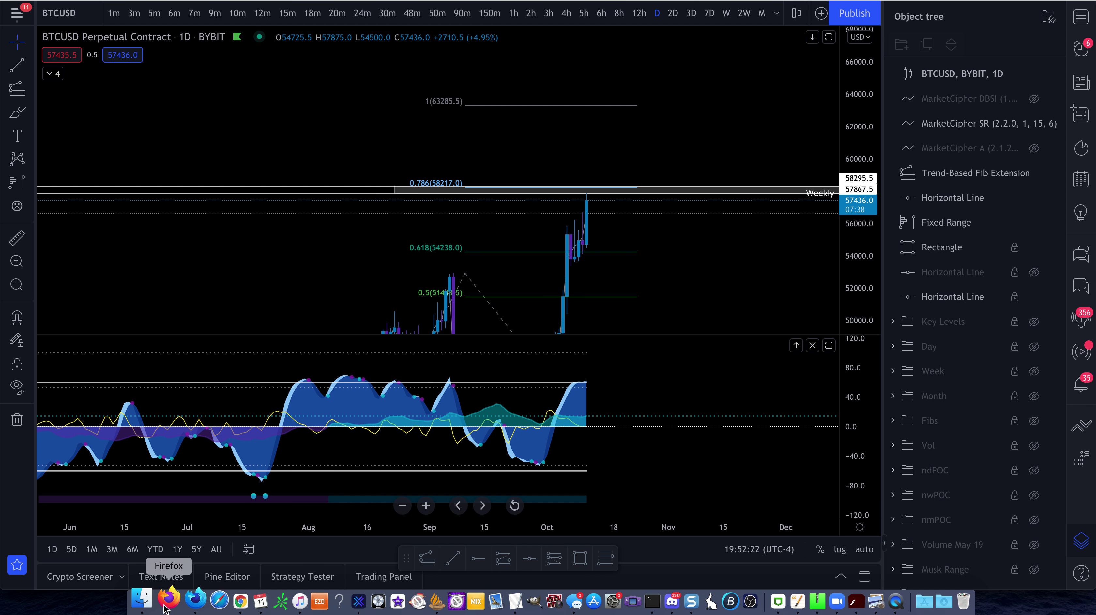
Step: Toggle the nwPOC and nmPOC levels on and off, leaving both hidden
{"action": "left_click", "coordinate": [1035, 496]}
{"action": "left_click", "coordinate": [1035, 495]}
{"action": "left_click", "coordinate": [1034, 496]}
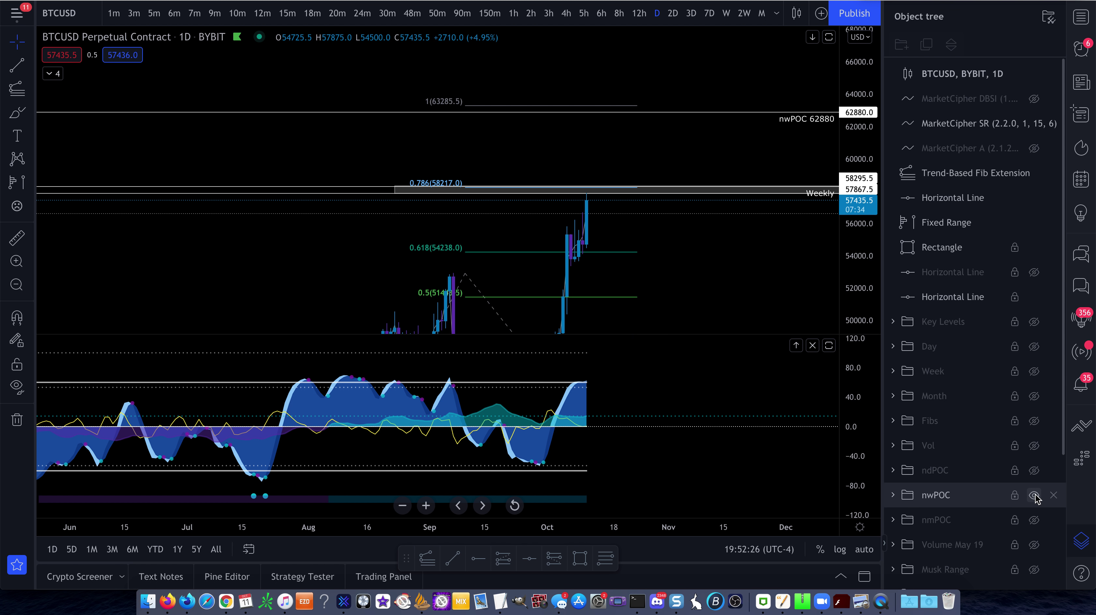
{"action": "left_click", "coordinate": [1035, 495]}
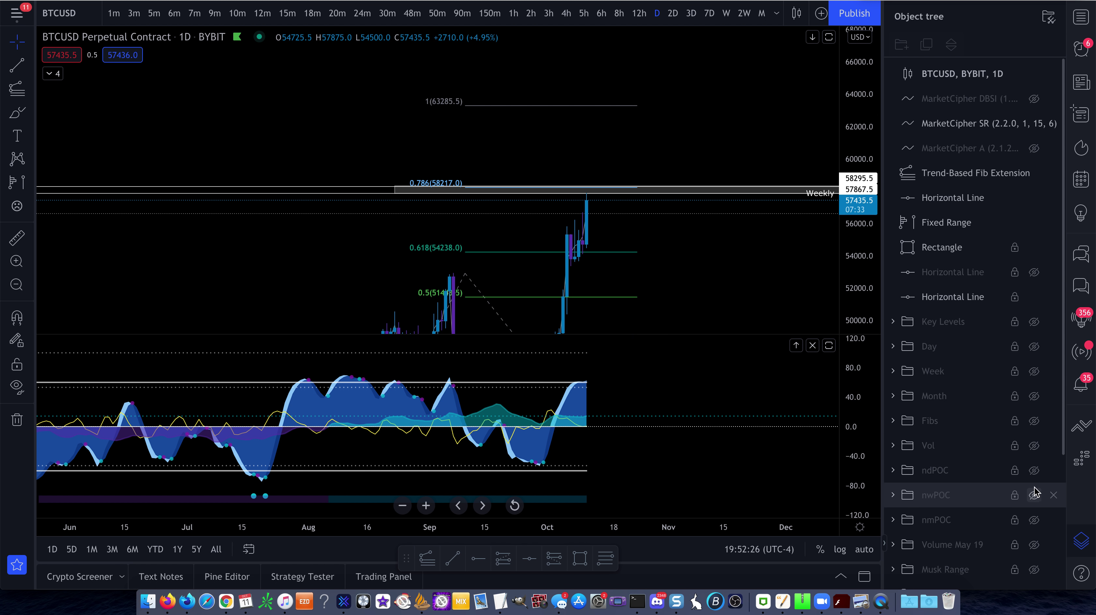
{"action": "left_click", "coordinate": [1035, 521]}
{"action": "left_click", "coordinate": [1035, 520]}
{"action": "left_click", "coordinate": [1034, 520]}
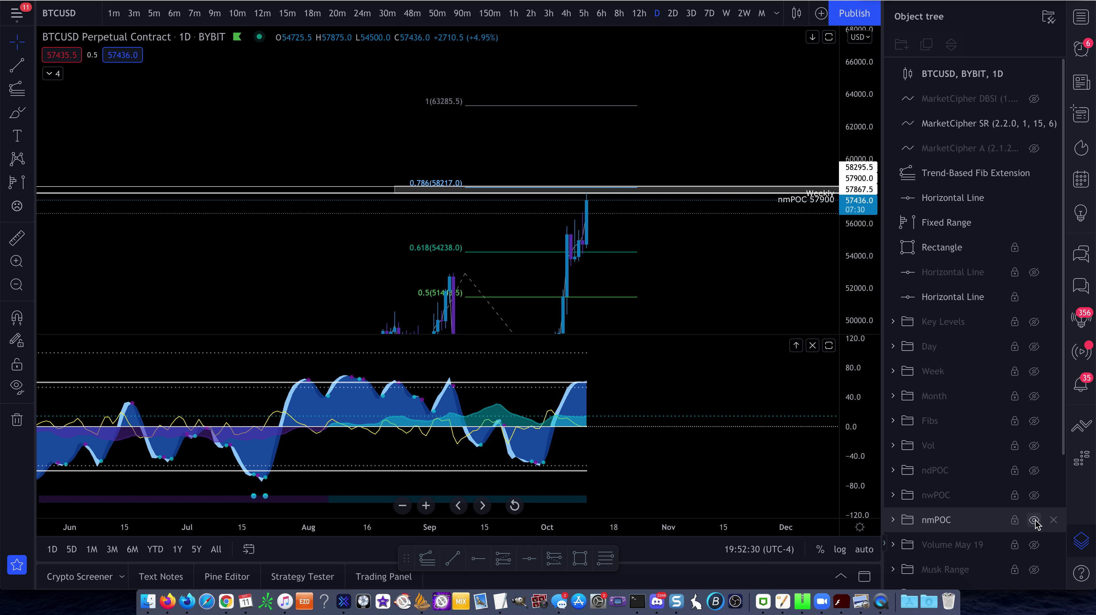
{"action": "left_click", "coordinate": [1034, 520]}
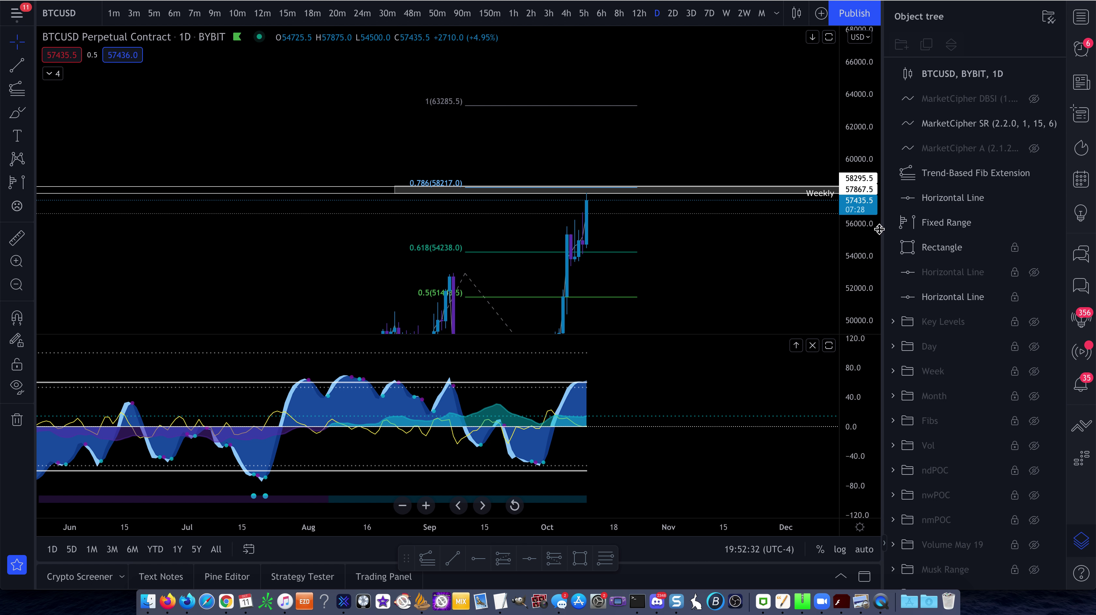
Step: Compress the price scale to 40000–75000 and add a horizontal line at 63277
{"action": "left_click_drag", "start_coordinate": [865, 181], "coordinate": [861, 245]}
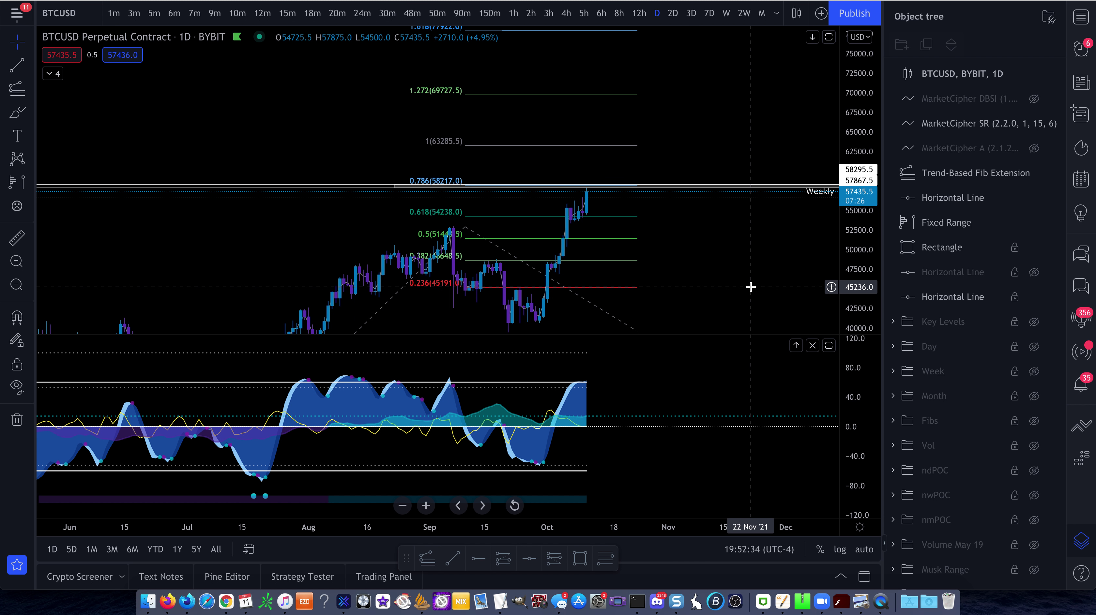
{"action": "scroll", "coordinate": [750, 287], "scroll_direction": "down", "scroll_amount": 1}
{"action": "scroll", "coordinate": [751, 287], "scroll_direction": "down", "scroll_amount": 4}
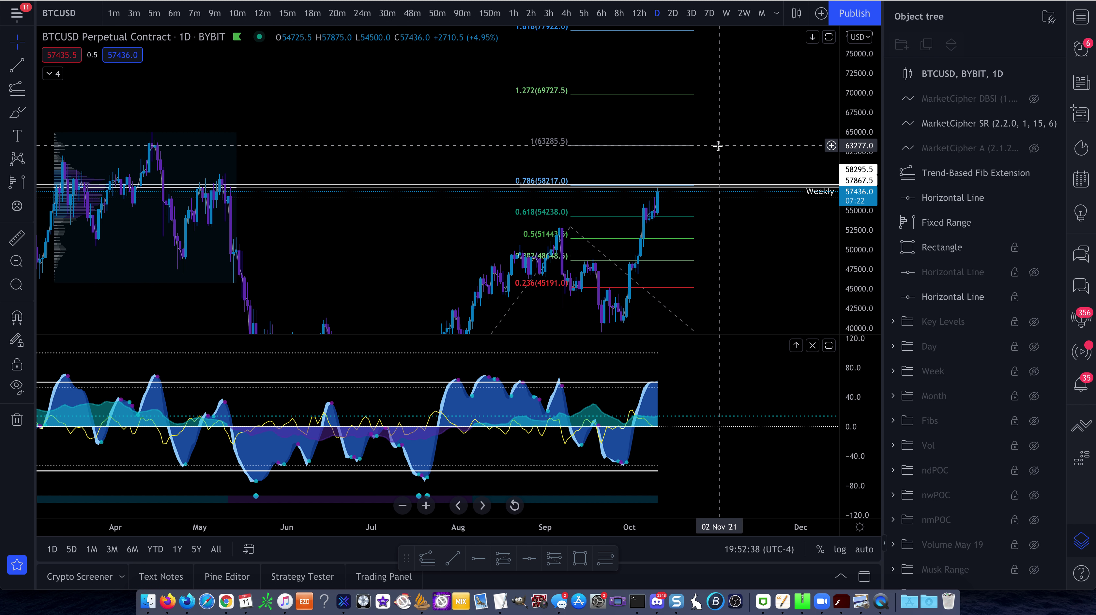
{"action": "key", "text": "alt+h"}
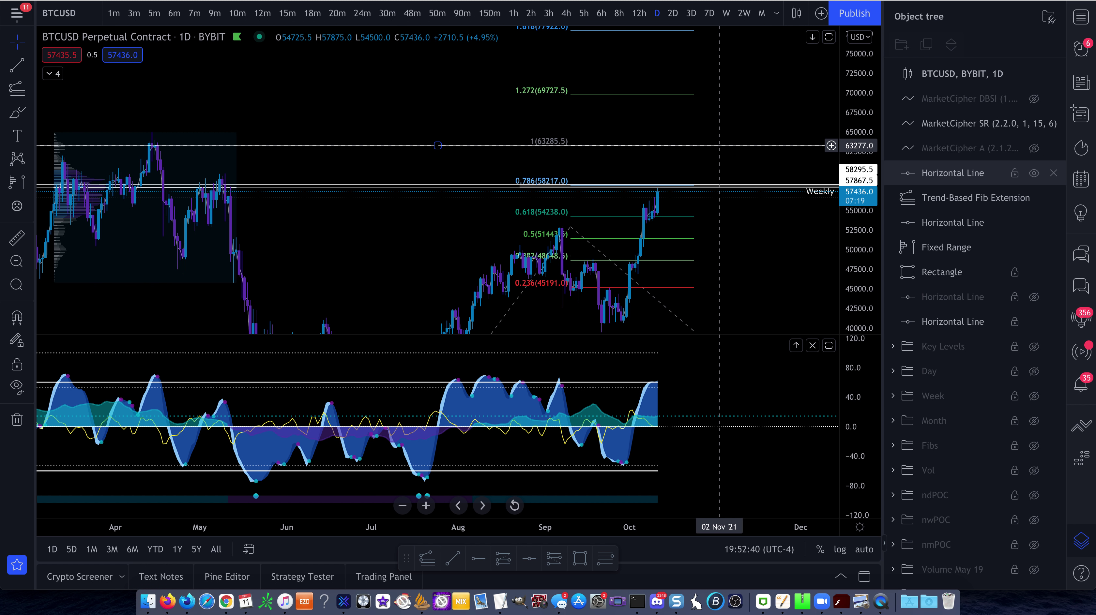
{"action": "scroll", "coordinate": [676, 171], "scroll_direction": "down", "scroll_amount": 3}
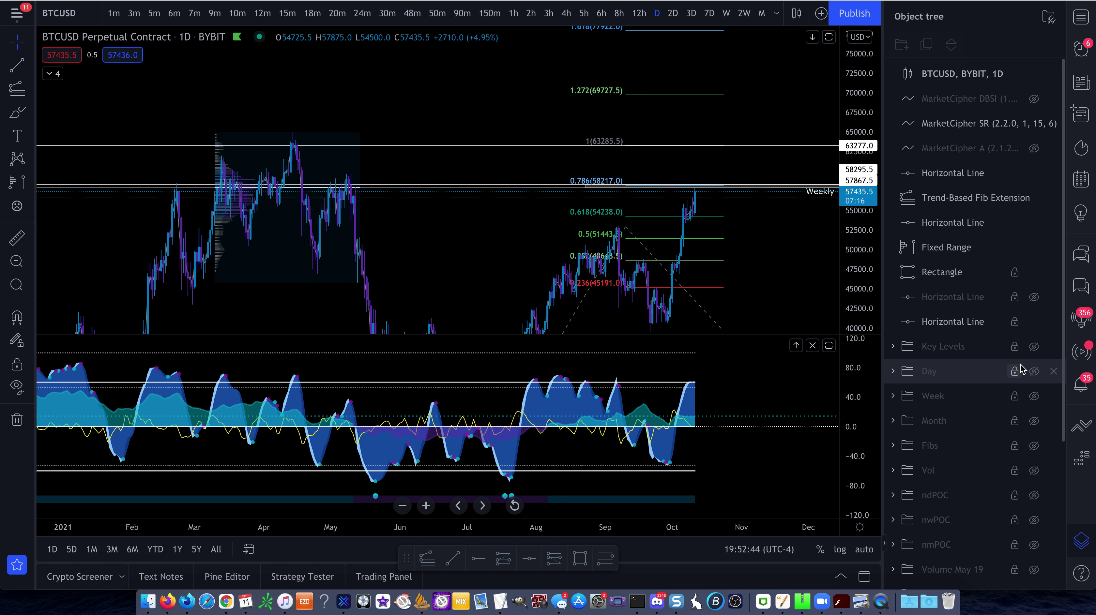
{"action": "left_click", "coordinate": [687, 147]}
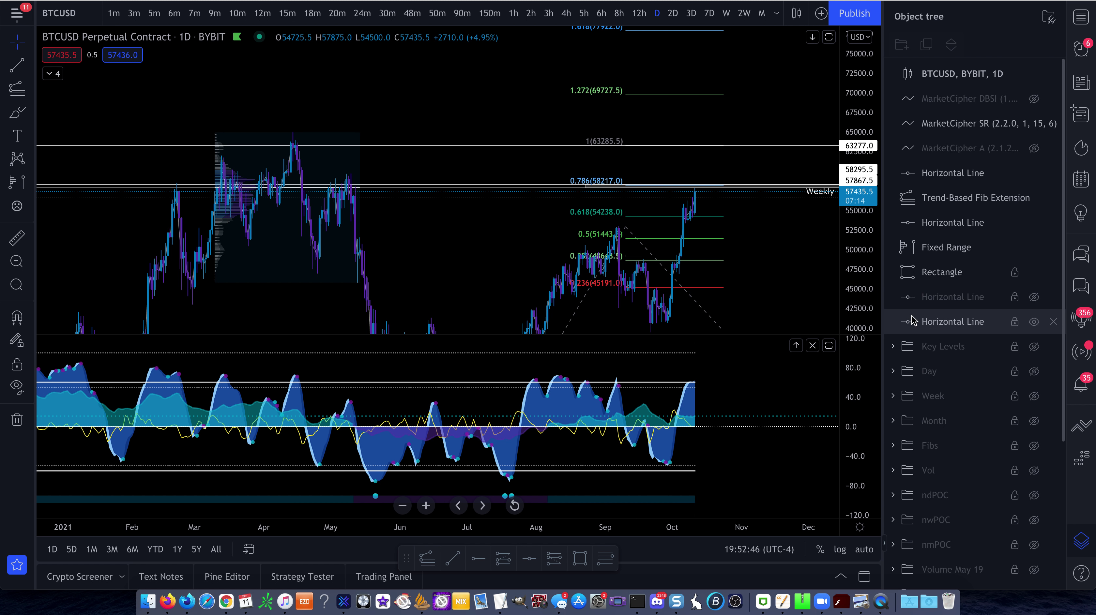
Step: Expand the Day group, show its rays, and hide the 63277 horizontal line
{"action": "left_click", "coordinate": [1034, 371]}
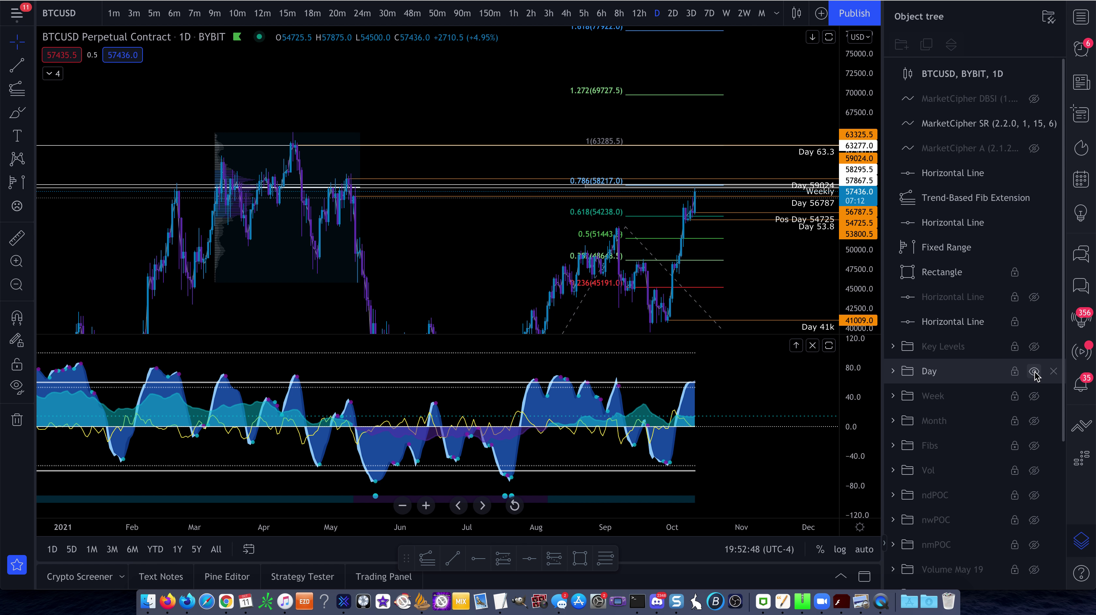
{"action": "left_click", "coordinate": [1034, 372]}
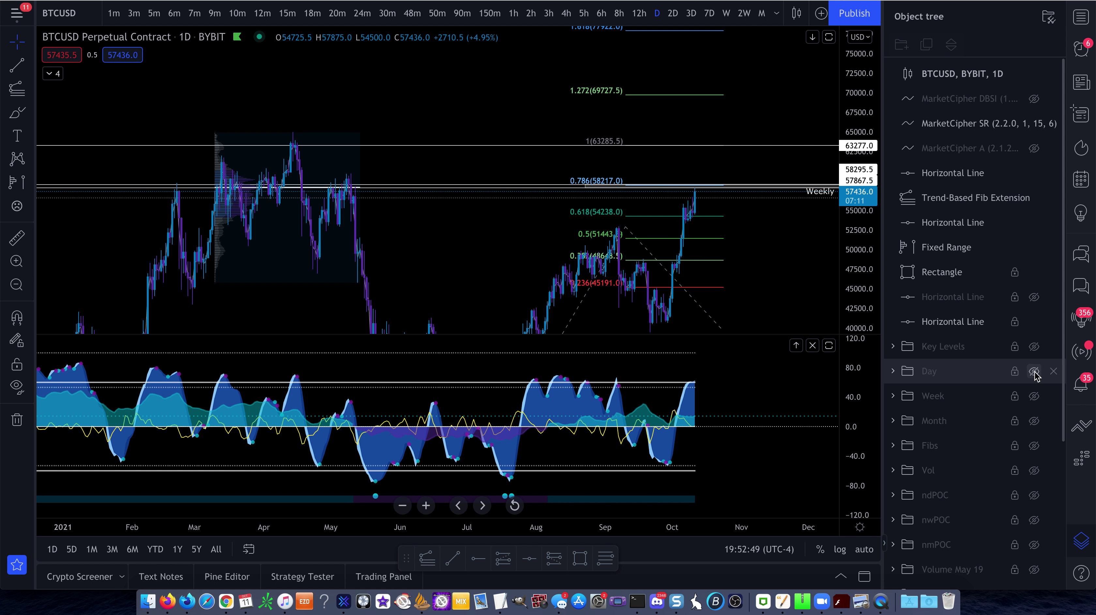
{"action": "left_click", "coordinate": [896, 371]}
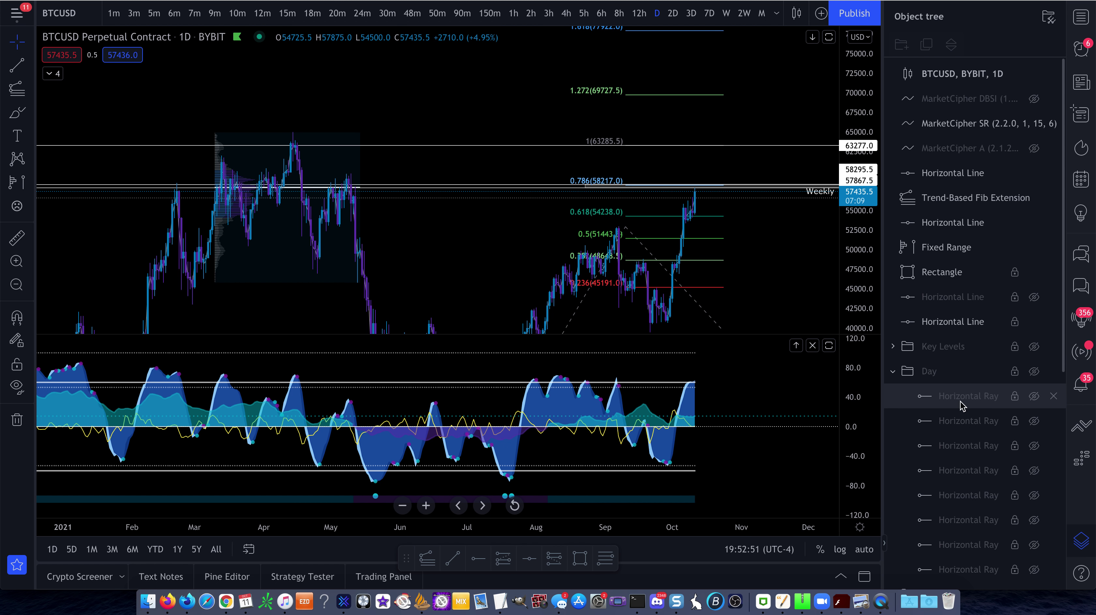
{"action": "left_click", "coordinate": [1034, 372]}
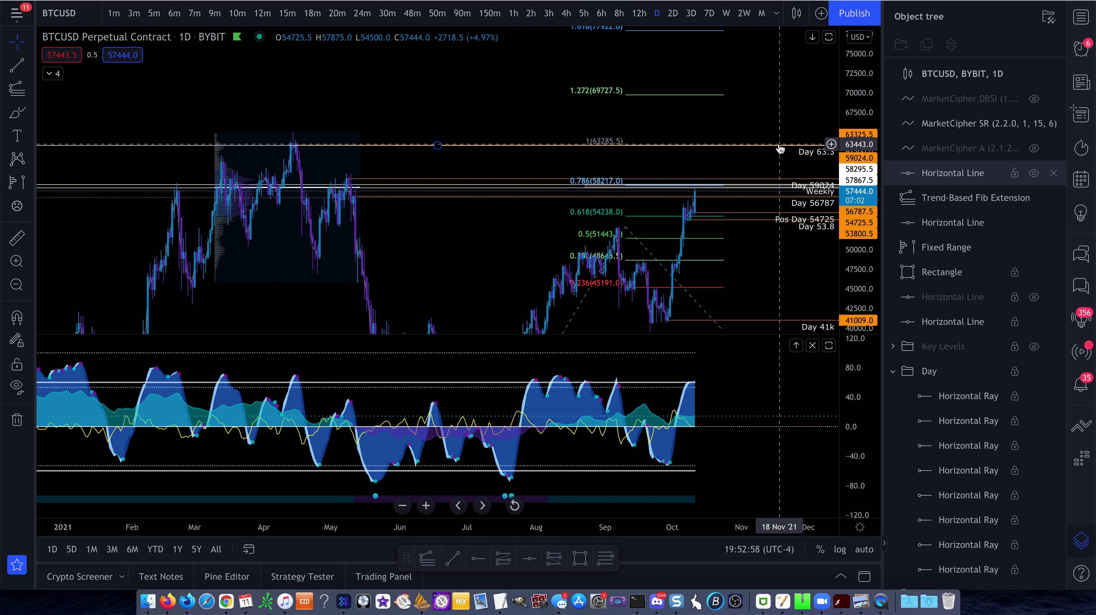
{"action": "left_click", "coordinate": [1034, 173]}
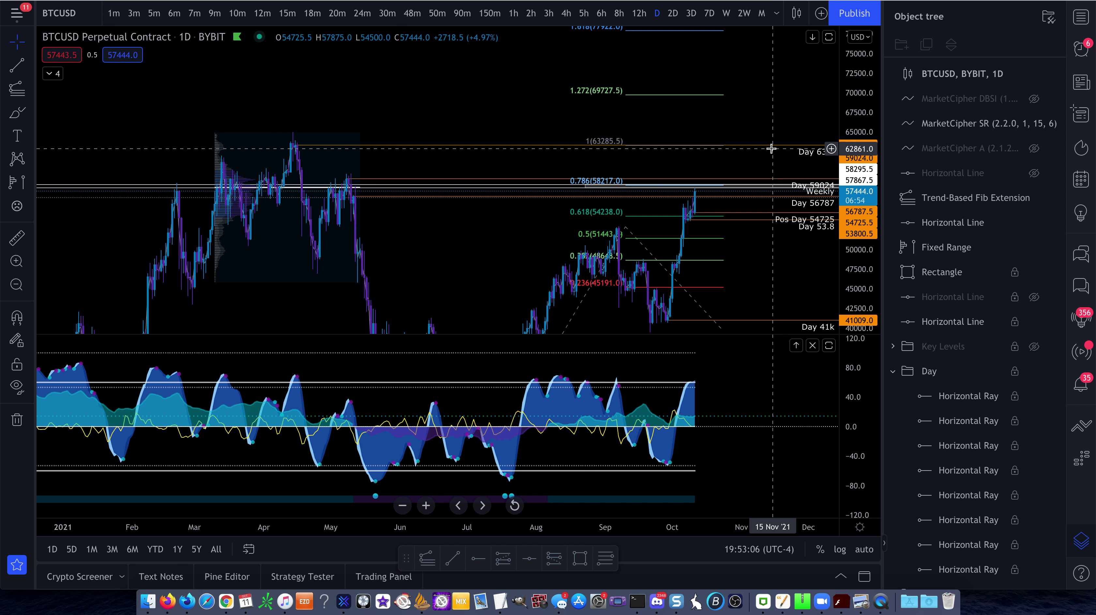
Step: Brush-circle the 1 (63285.5) fib level and rescale until 2.618 (101606.5) is visible
{"action": "left_click", "coordinate": [18, 113]}
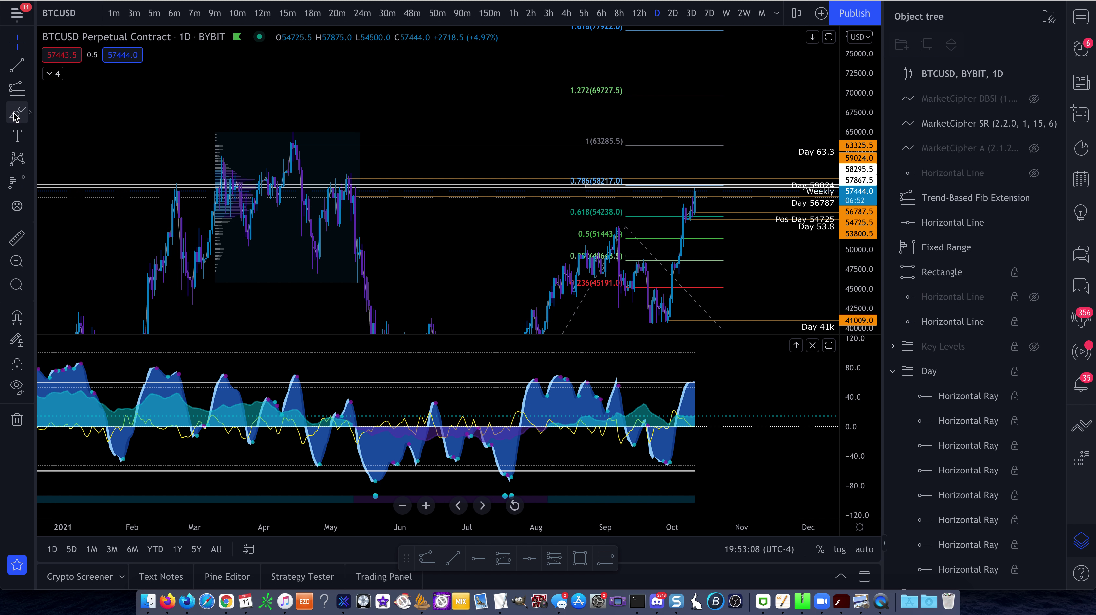
{"action": "mouse_move", "coordinate": [681, 135]}
{"action": "left_mouse_down"}
{"action": "mouse_move", "coordinate": [680, 154]}
{"action": "mouse_move", "coordinate": [690, 144]}
{"action": "left_mouse_up"}
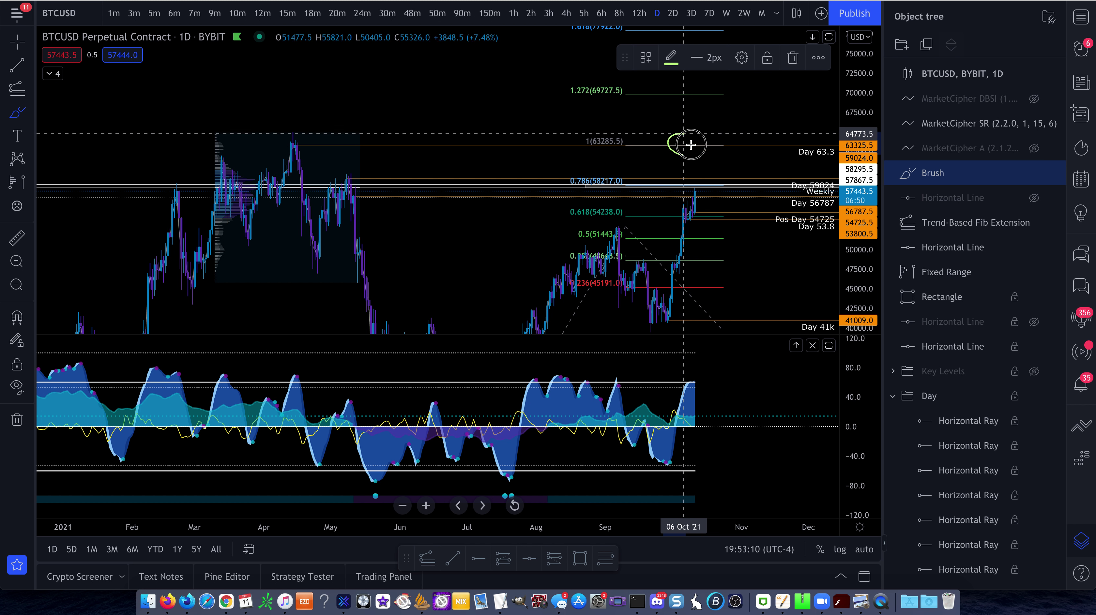
{"action": "left_click_drag", "start_coordinate": [487, 107], "coordinate": [387, 186]}
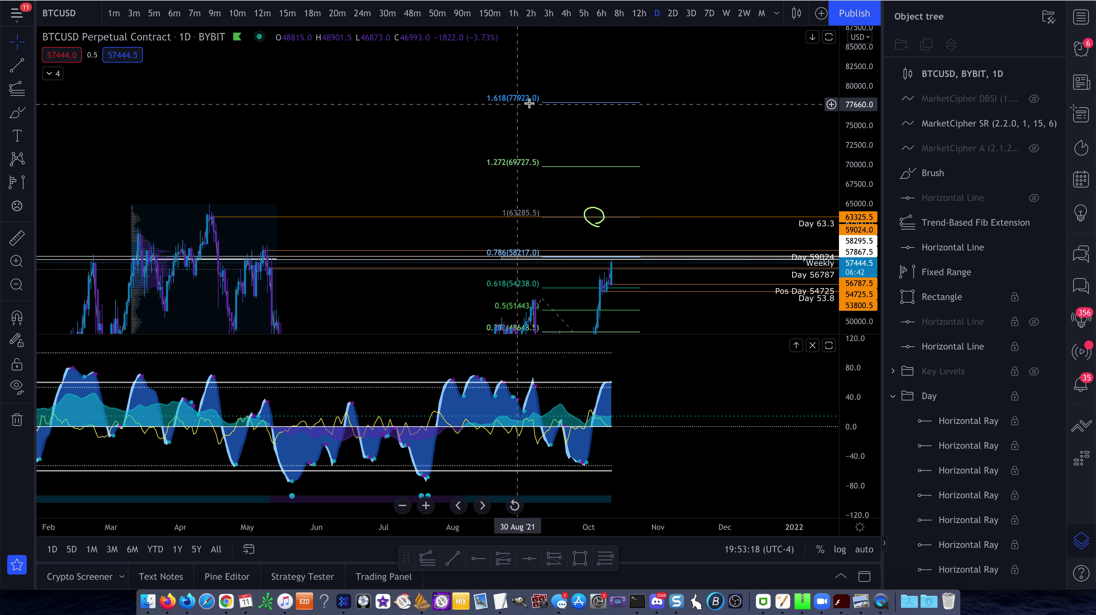
{"action": "left_click_drag", "start_coordinate": [734, 115], "coordinate": [728, 179]}
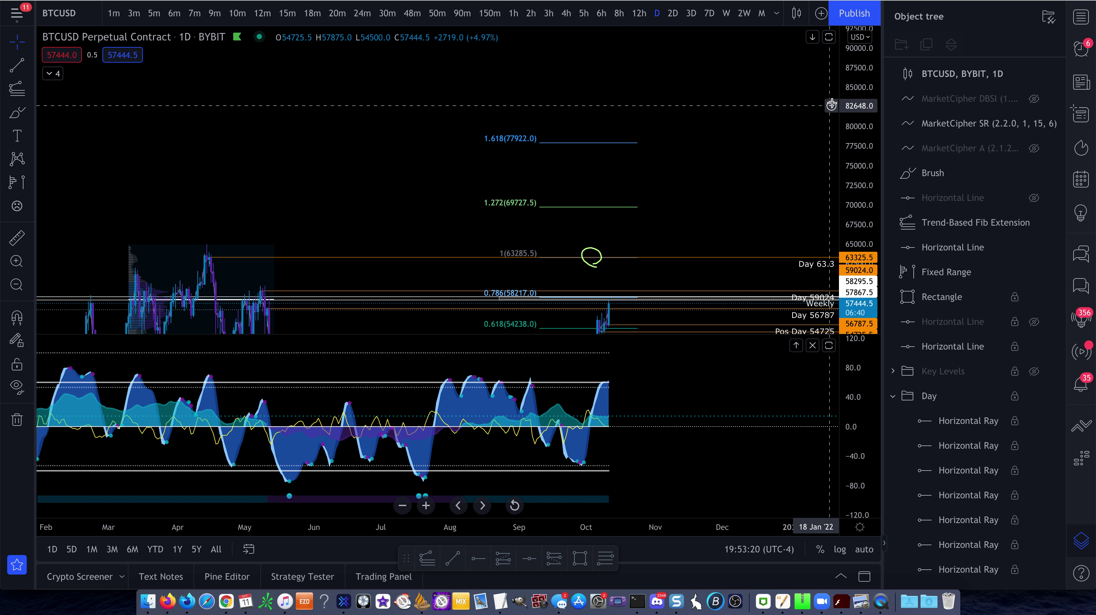
{"action": "left_click_drag", "start_coordinate": [860, 106], "coordinate": [861, 186]}
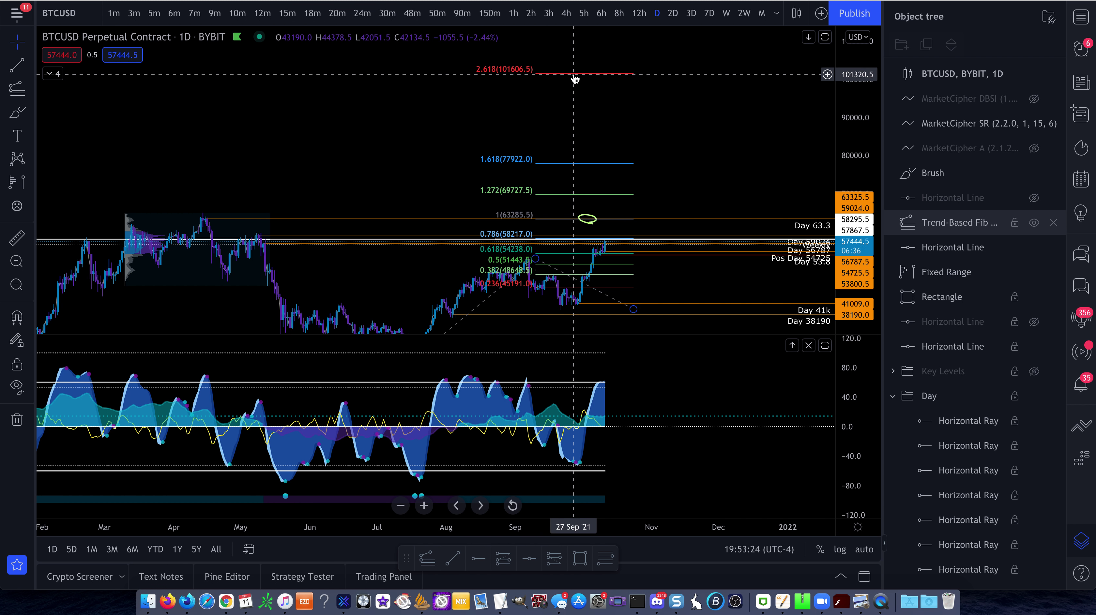
{"action": "scroll", "coordinate": [641, 108], "scroll_direction": "down", "scroll_amount": 2}
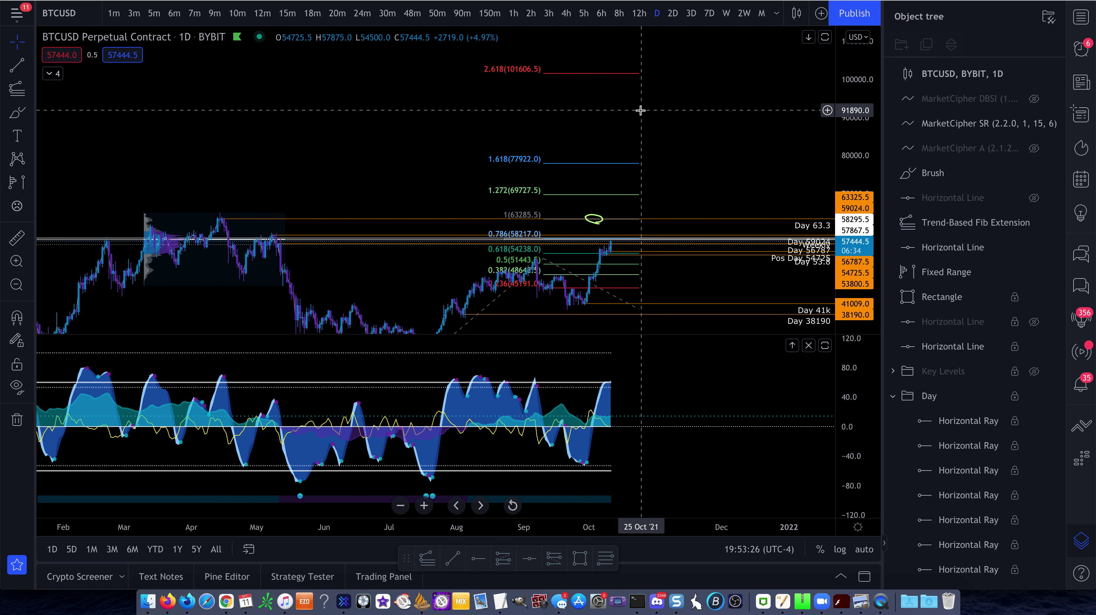
Step: Bring the 2.618 level back into view and delete the freehand circle
{"action": "left_click_drag", "start_coordinate": [703, 151], "coordinate": [619, 105]}
{"action": "scroll", "coordinate": [692, 157], "scroll_direction": "down", "scroll_amount": 2}
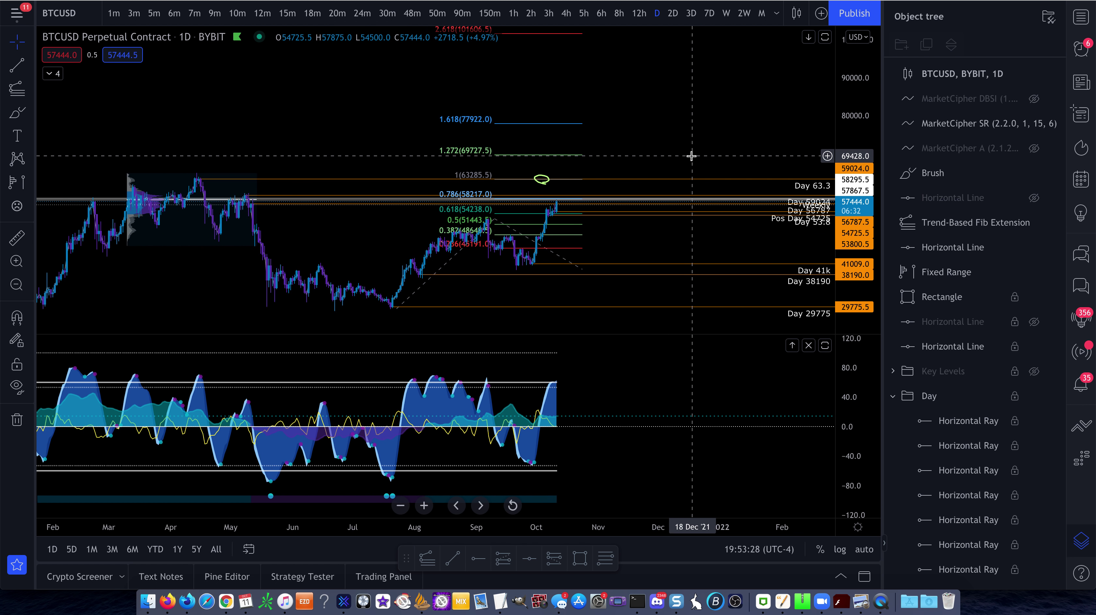
{"action": "left_click_drag", "start_coordinate": [691, 156], "coordinate": [650, 178]}
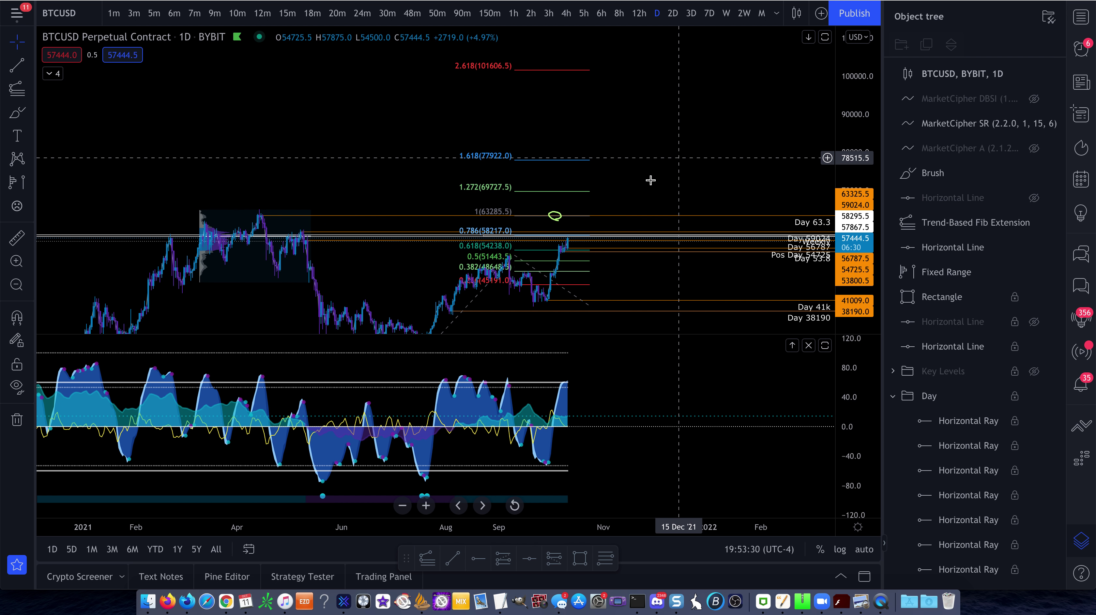
{"action": "left_click", "coordinate": [558, 215]}
{"action": "key", "text": "BackSpace"}
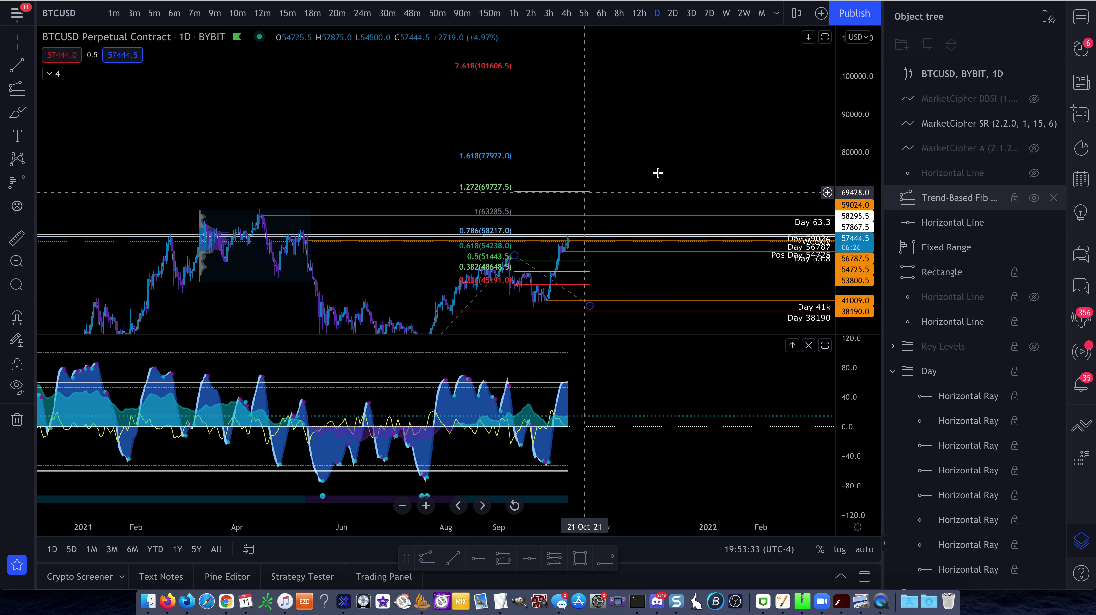
Step: Zoom out and measure the price move up from the recent low
{"action": "scroll", "coordinate": [658, 171], "scroll_direction": "down", "scroll_amount": 3}
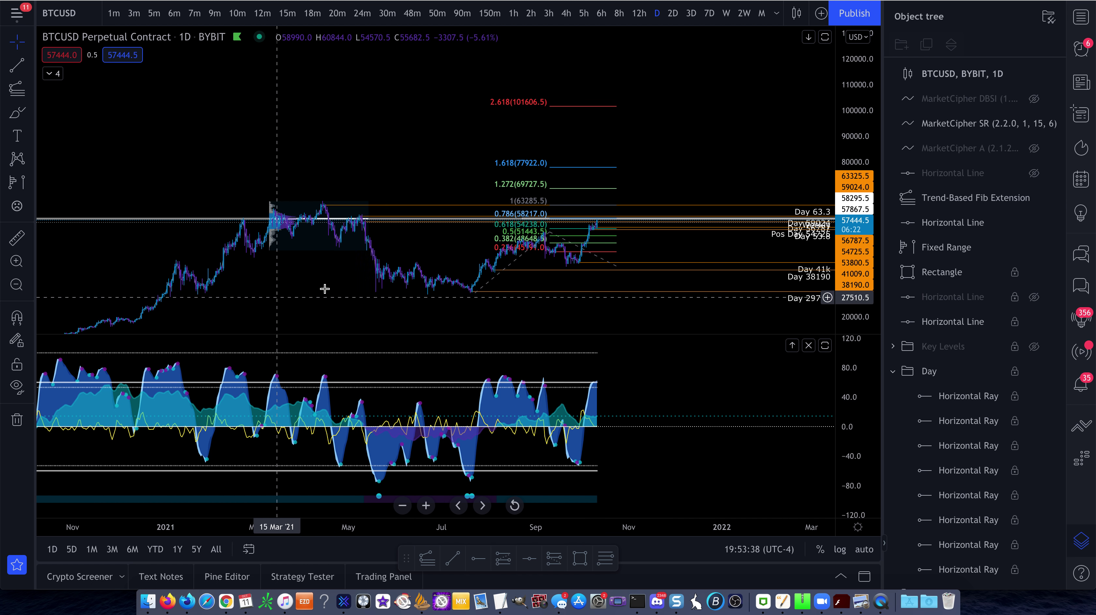
{"action": "scroll", "coordinate": [455, 289], "scroll_direction": "down", "scroll_amount": 2}
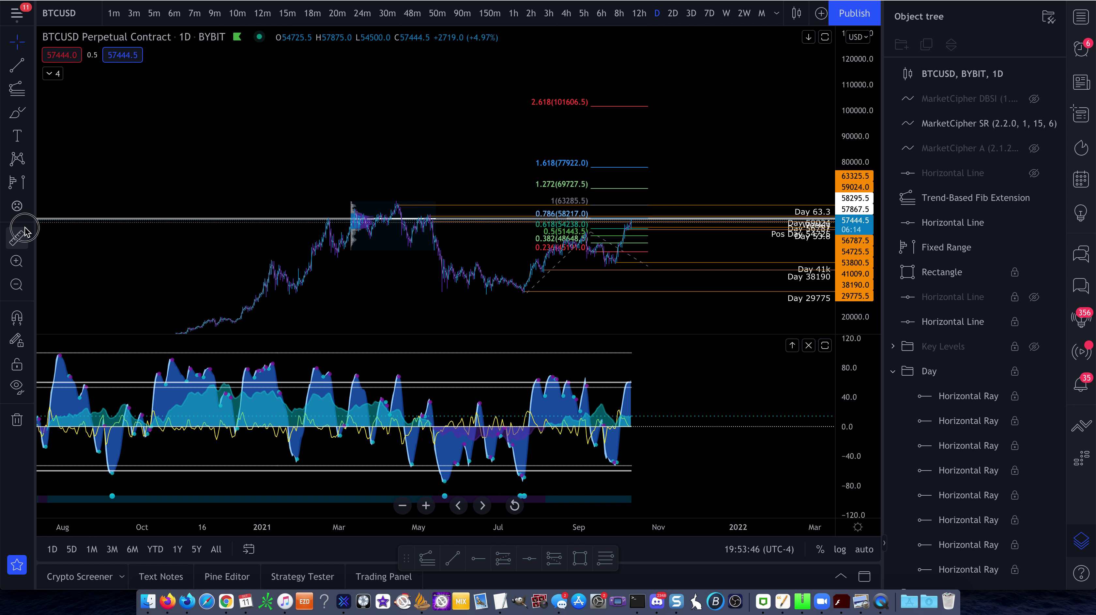
{"action": "left_click", "coordinate": [16, 238]}
{"action": "left_click", "coordinate": [597, 203]}
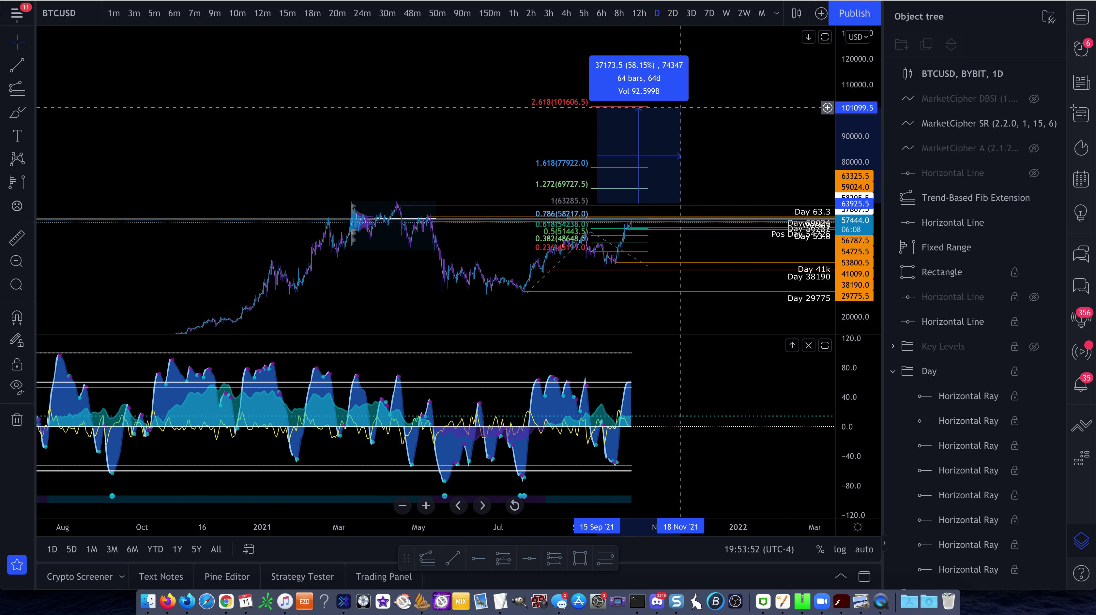
{"action": "left_click", "coordinate": [680, 107]}
{"action": "left_click", "coordinate": [399, 110]}
Step: Measure the Dec 2020 to April 2021 rally, then select and deselect the fib extension
{"action": "left_click", "coordinate": [436, 221]}
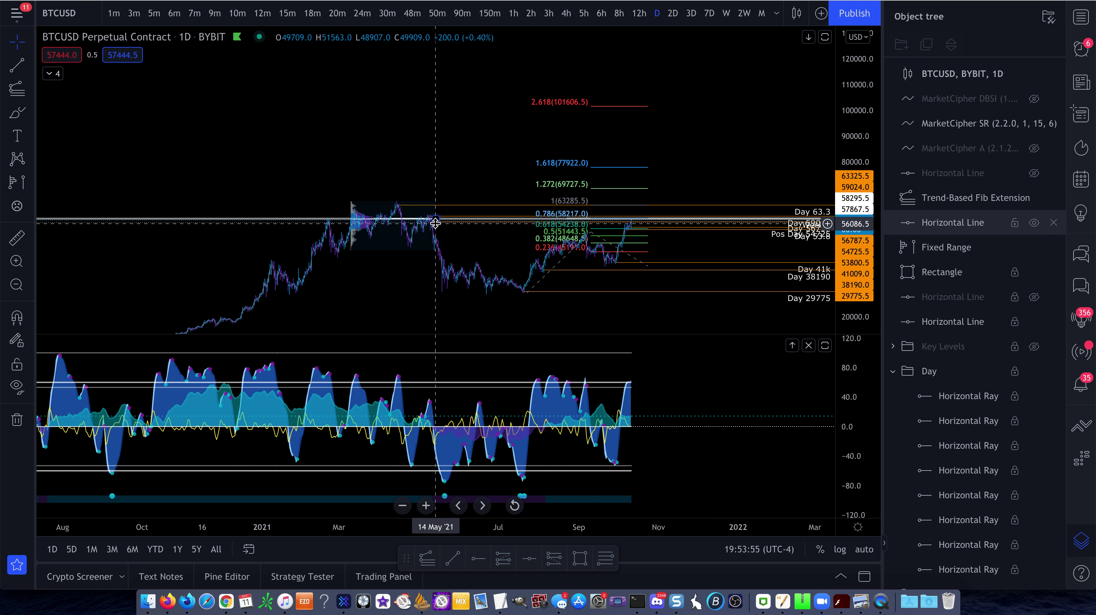
{"action": "scroll", "coordinate": [435, 223], "scroll_direction": "down", "scroll_amount": 3}
{"action": "left_click", "coordinate": [331, 205]}
{"action": "left_click", "coordinate": [17, 240]}
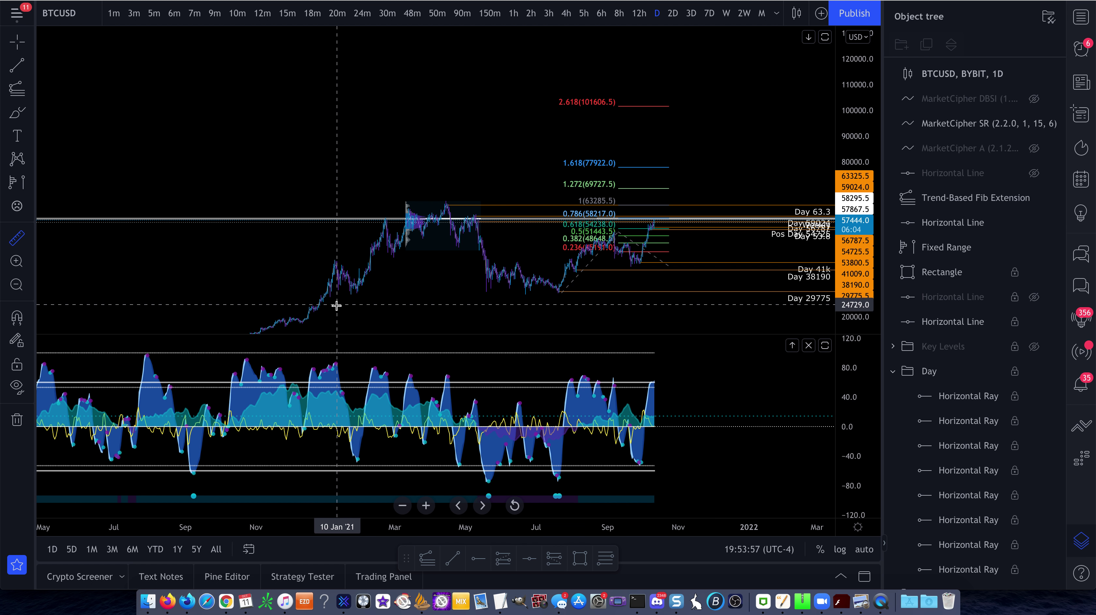
{"action": "left_click", "coordinate": [311, 320]}
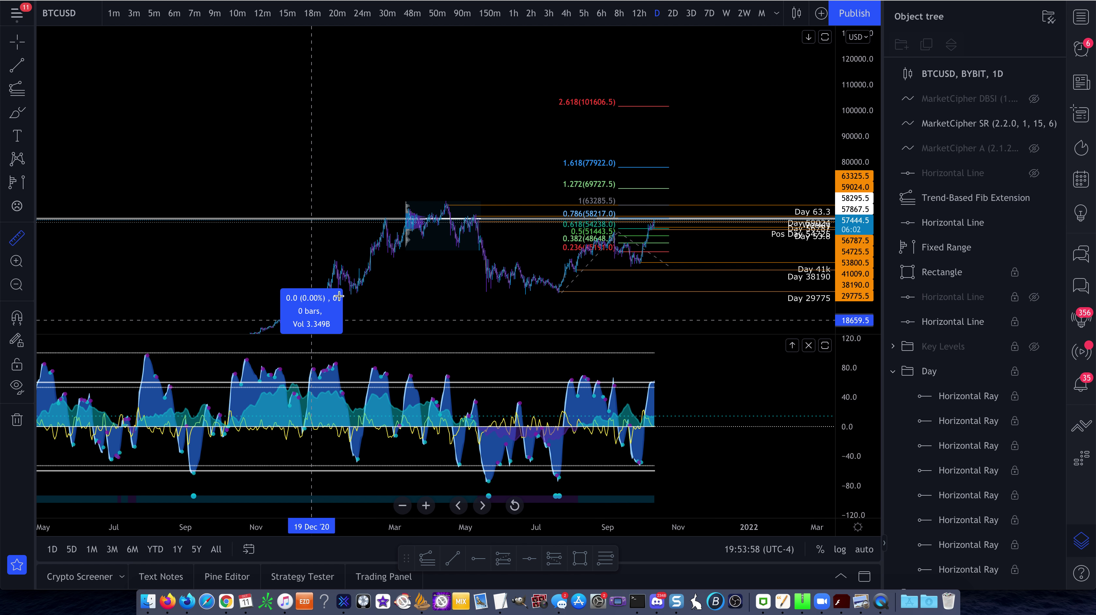
{"action": "left_click", "coordinate": [448, 208]}
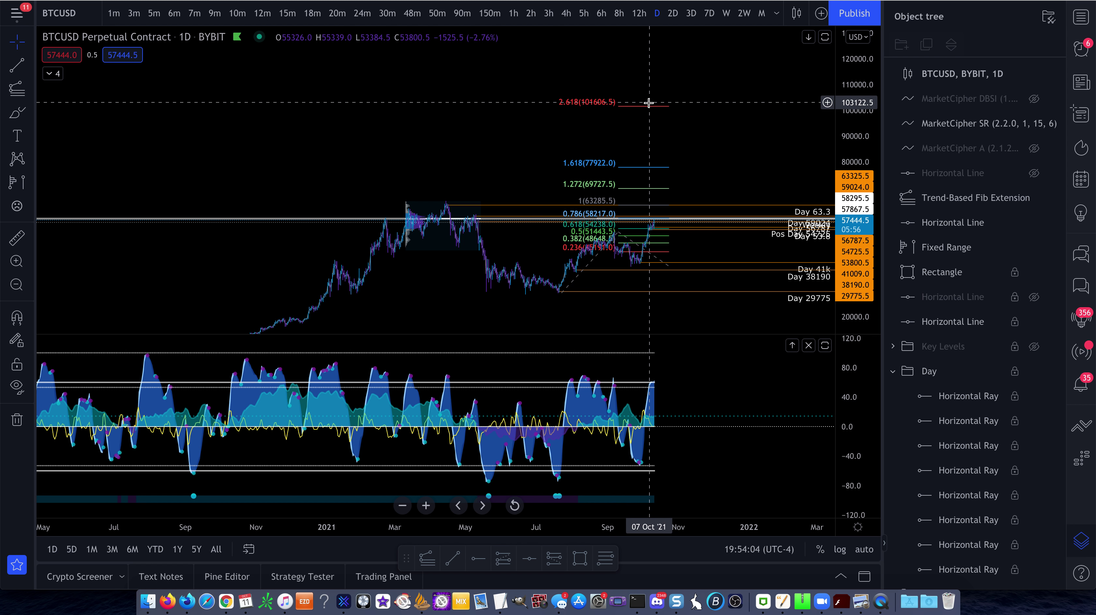
{"action": "left_click", "coordinate": [648, 106]}
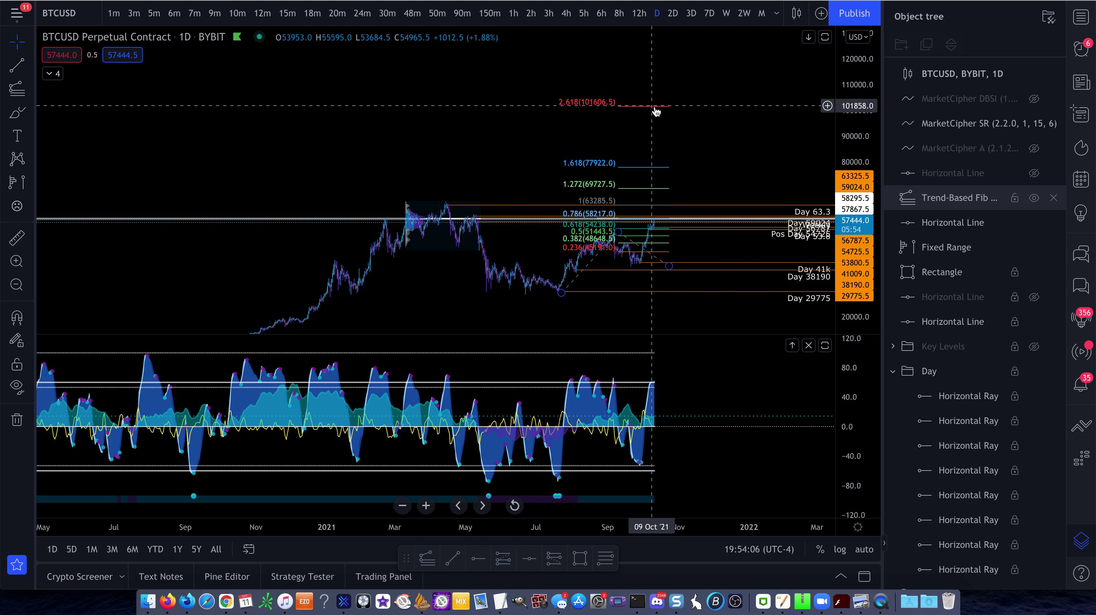
{"action": "left_click", "coordinate": [678, 139]}
{"action": "scroll", "coordinate": [724, 124], "scroll_direction": "right", "scroll_amount": 3}
Step: Enable the 3.618 and 4.618 fib extension levels, with 4.618 at 148974.5
{"action": "left_click_drag", "start_coordinate": [866, 100], "coordinate": [866, 175]}
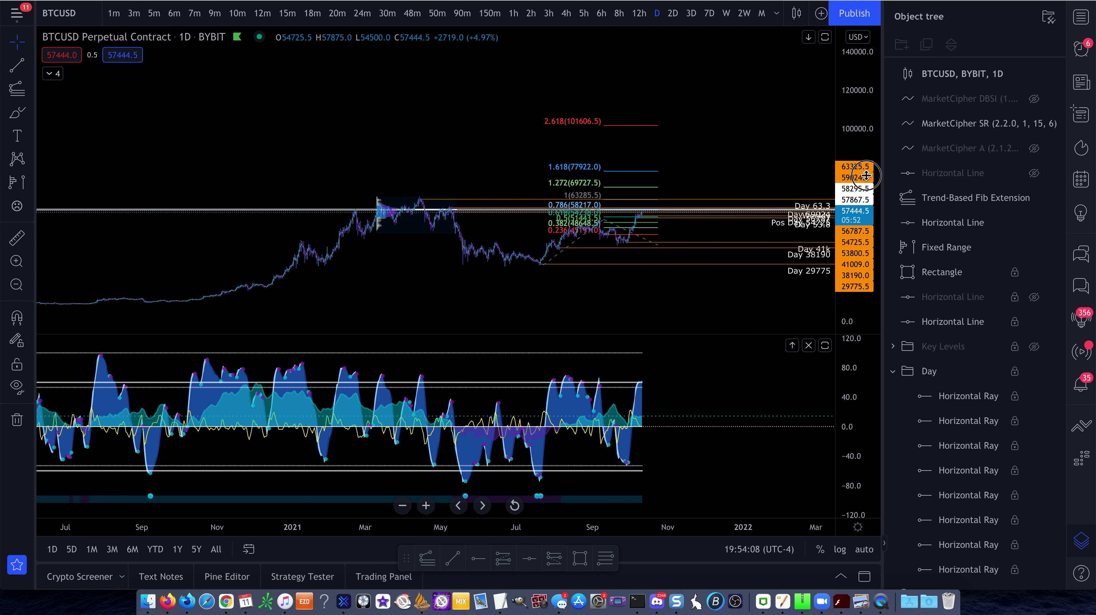
{"action": "left_click", "coordinate": [650, 130]}
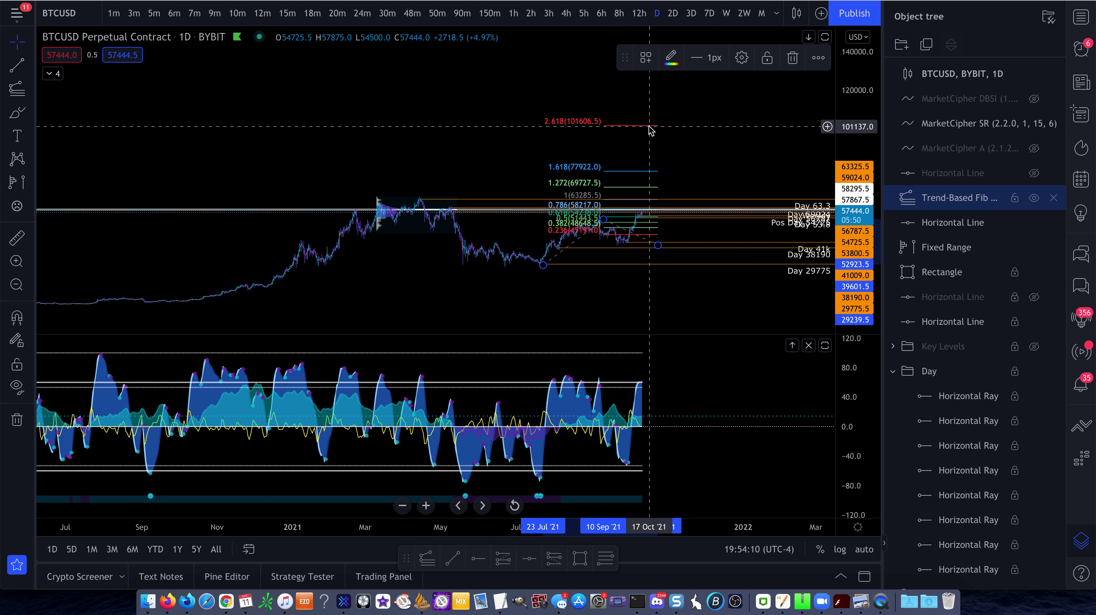
{"action": "double_click", "coordinate": [650, 131]}
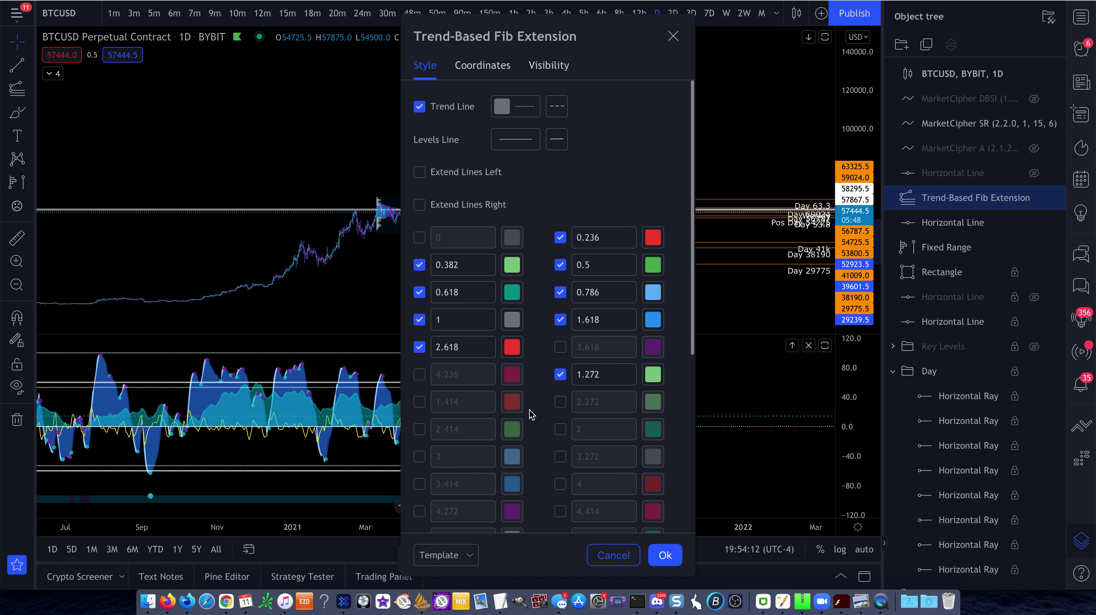
{"action": "scroll", "coordinate": [529, 410], "scroll_direction": "down", "scroll_amount": 3}
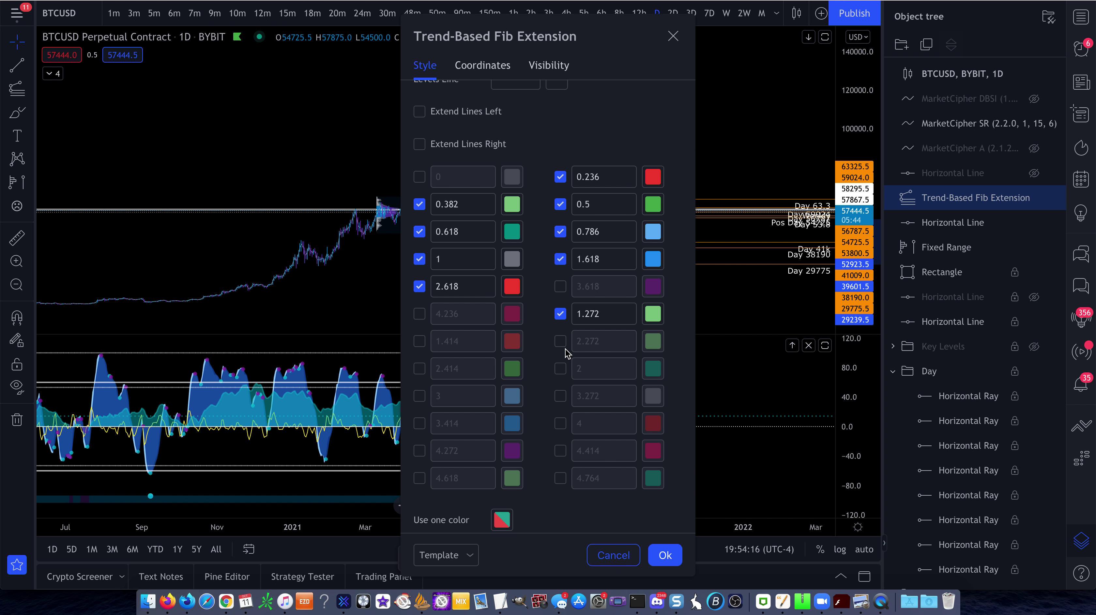
{"action": "left_click", "coordinate": [664, 554]}
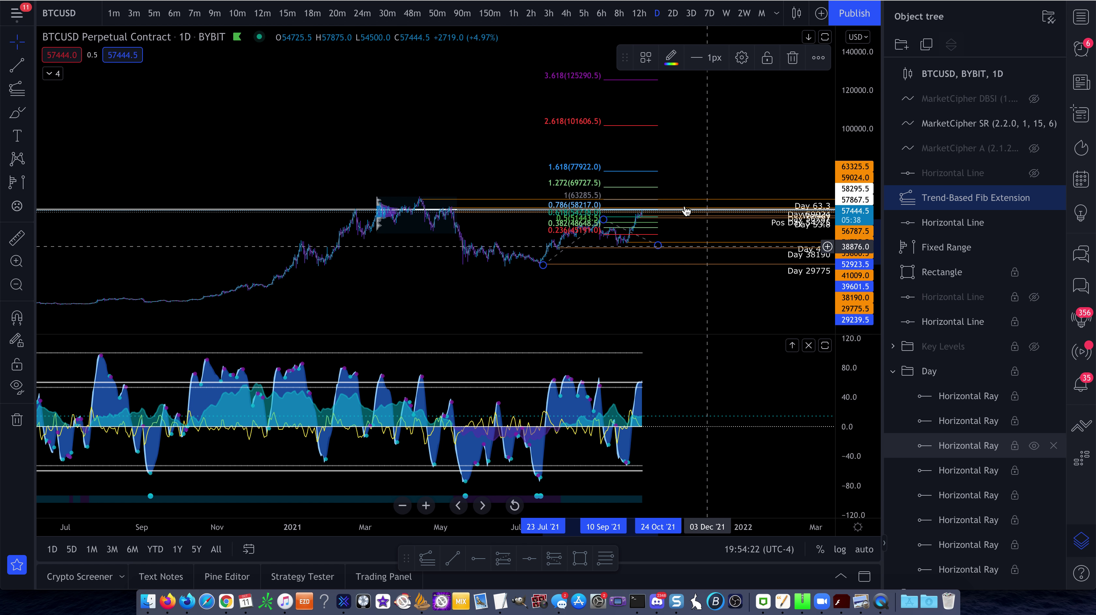
{"action": "double_click", "coordinate": [643, 129]}
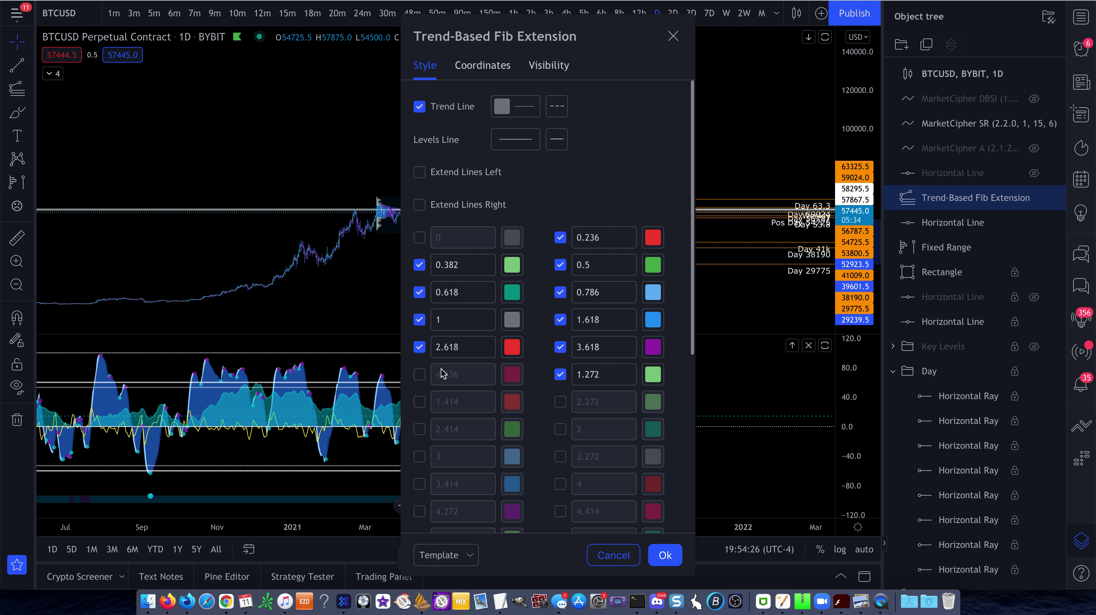
{"action": "scroll", "coordinate": [508, 495], "scroll_direction": "down", "scroll_amount": 2}
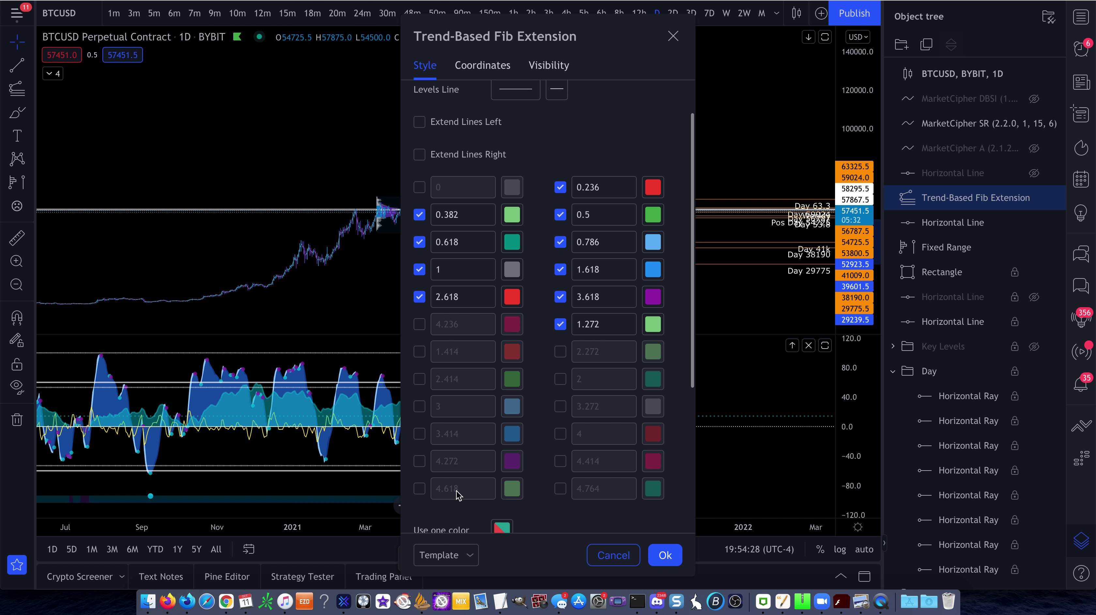
{"action": "left_click", "coordinate": [649, 562]}
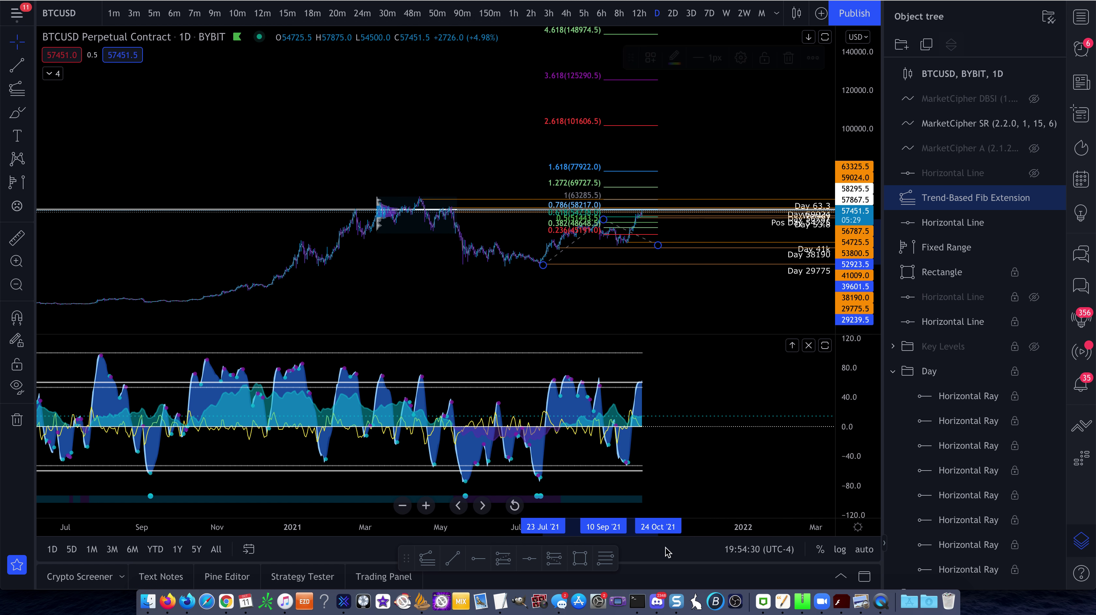
{"action": "left_click_drag", "start_coordinate": [754, 188], "coordinate": [704, 251]}
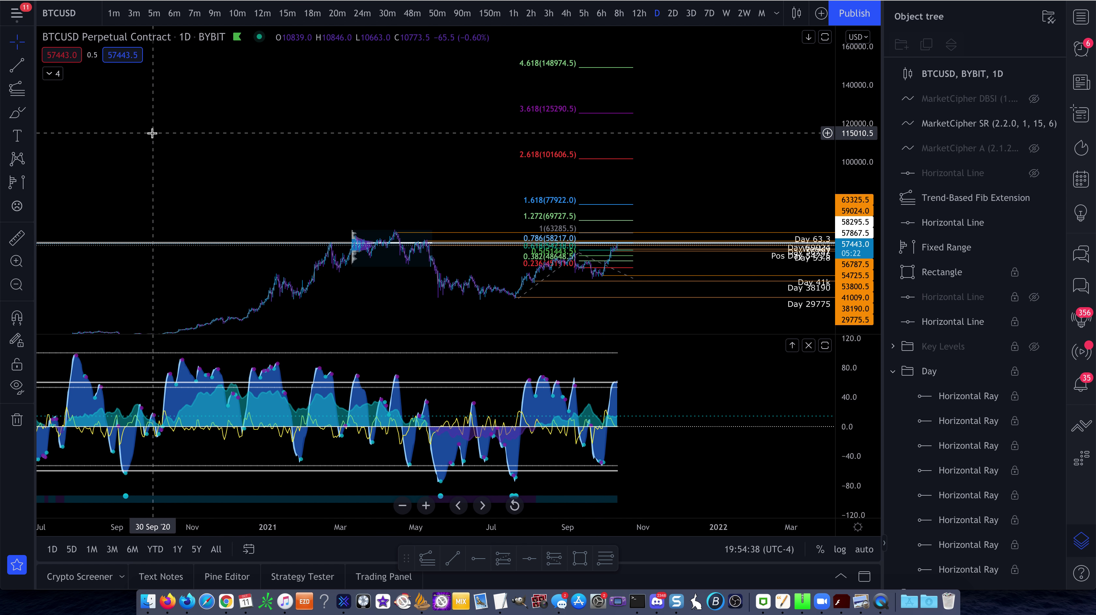
Step: Reset auto price scaling and show the latest 10-minute candles near 57443
{"action": "left_click", "coordinate": [17, 114]}
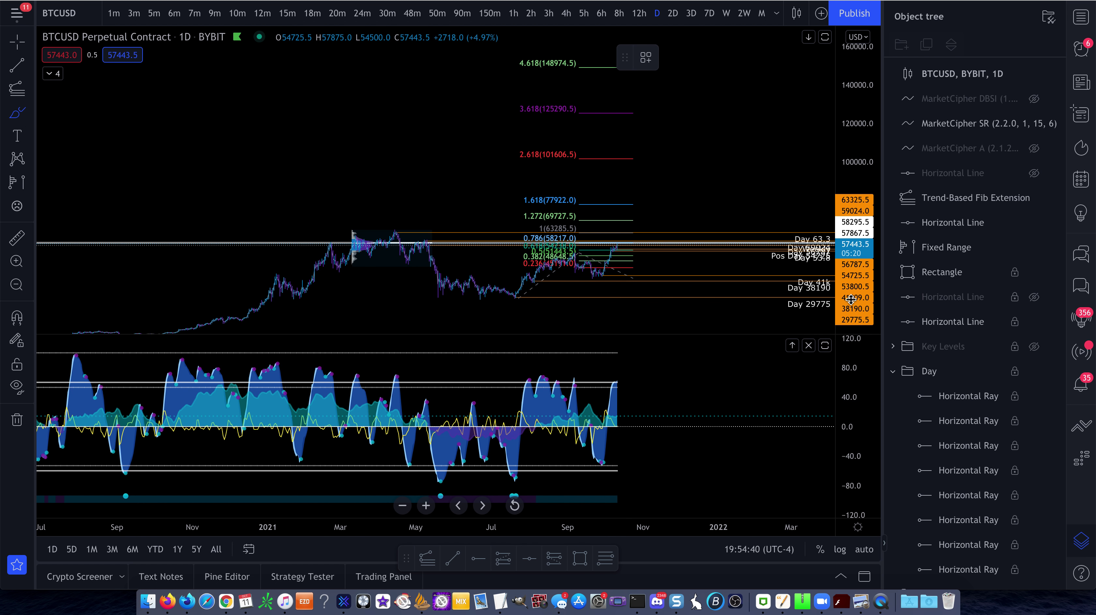
{"action": "left_click_drag", "start_coordinate": [855, 303], "coordinate": [863, 105]}
{"action": "left_click", "coordinate": [697, 57]}
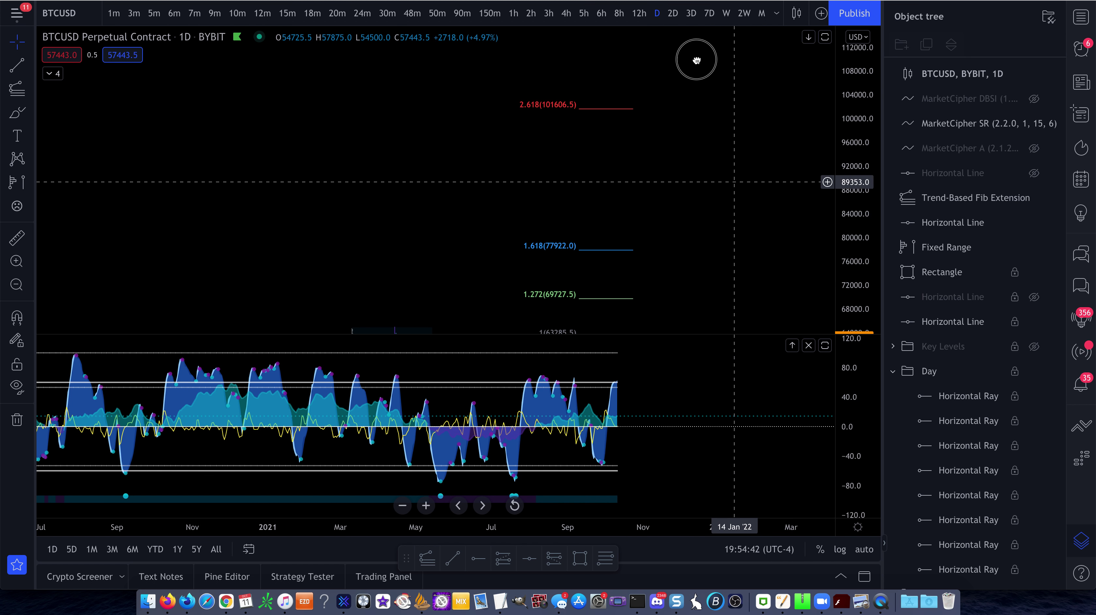
{"action": "key", "text": "alt+r"}
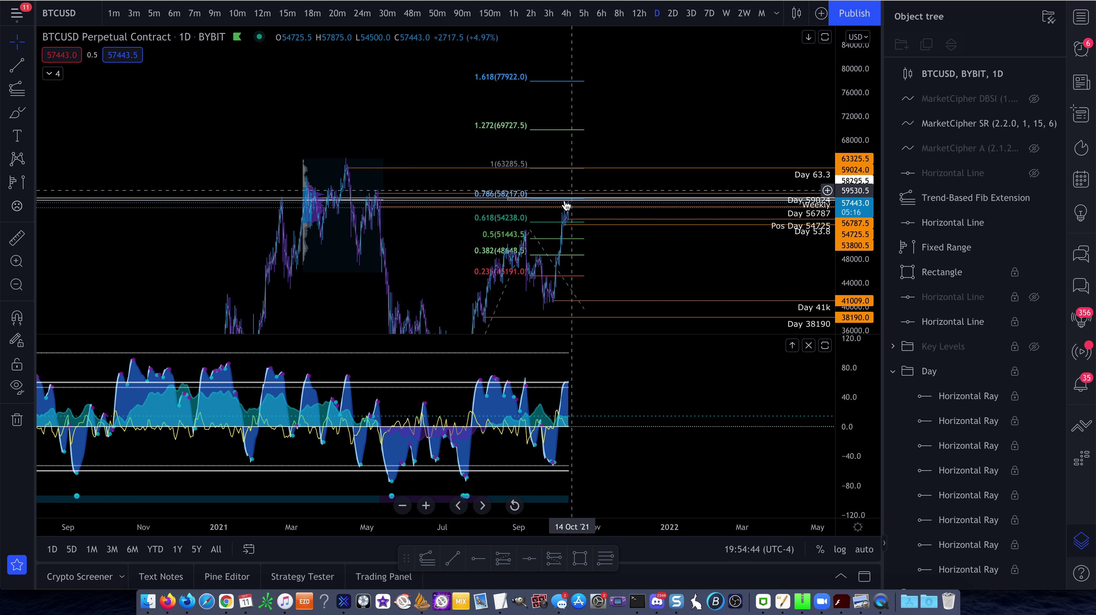
{"action": "left_click_drag", "start_coordinate": [861, 106], "coordinate": [773, 62]}
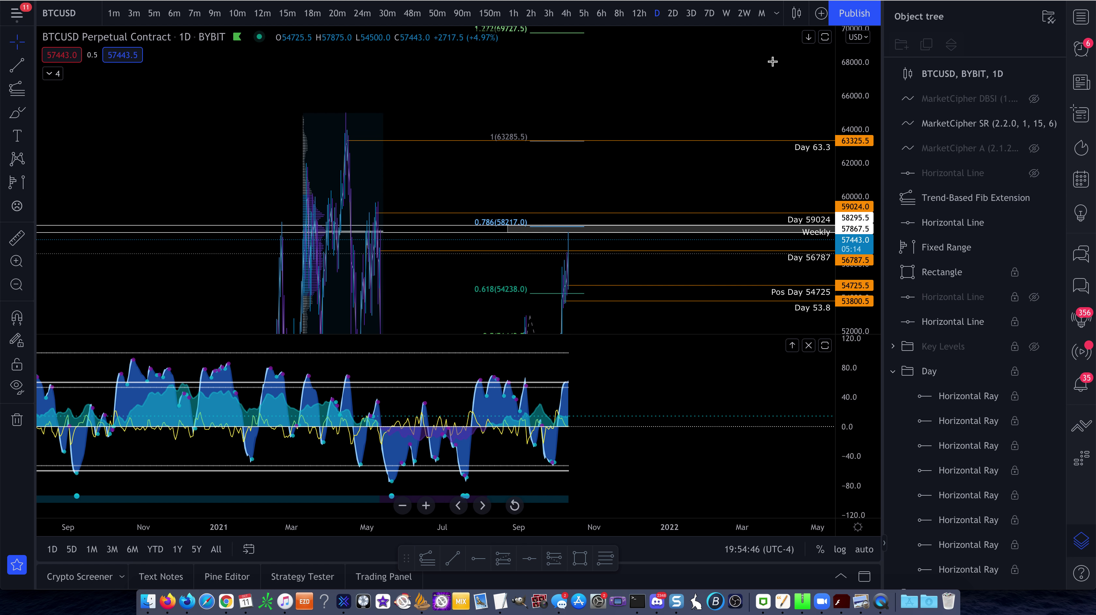
{"action": "scroll", "coordinate": [610, 229], "scroll_direction": "up", "scroll_amount": 2}
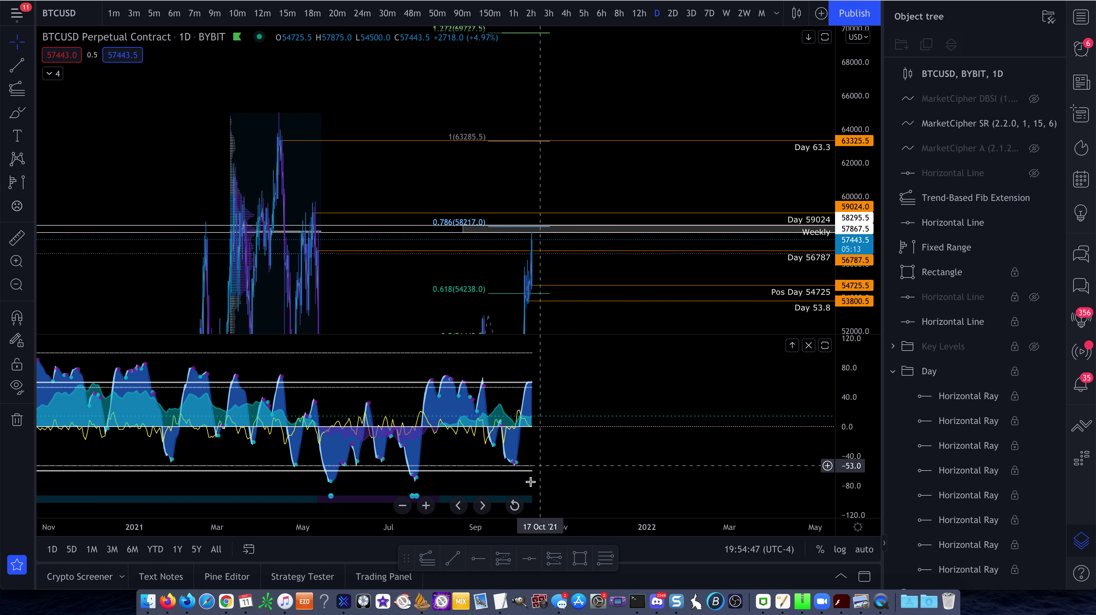
{"action": "left_click", "coordinate": [237, 14]}
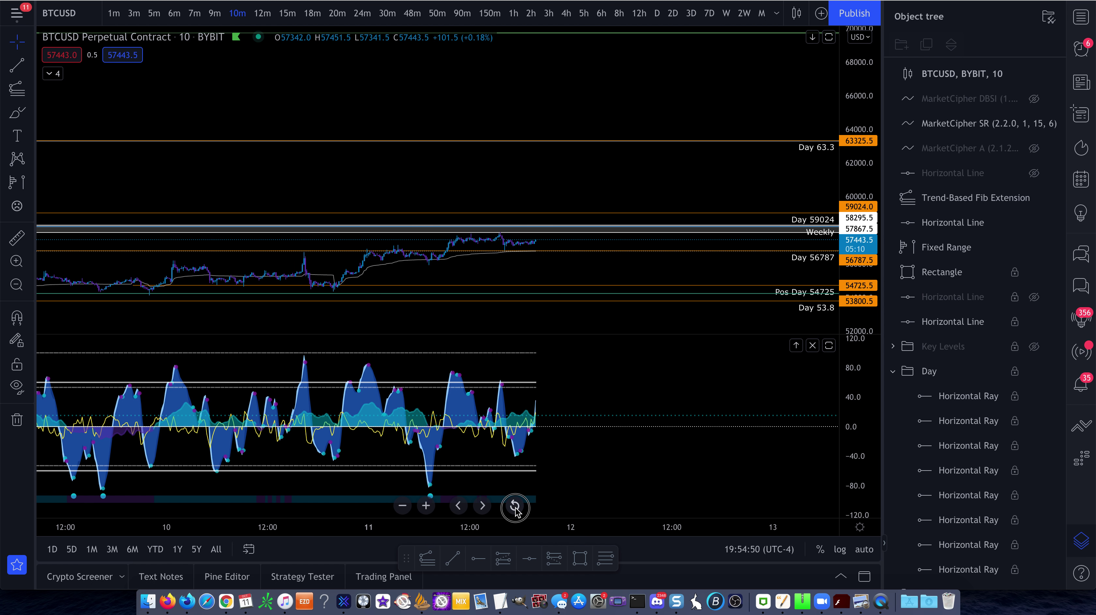
{"action": "left_click", "coordinate": [514, 507]}
{"action": "scroll", "coordinate": [568, 260], "scroll_direction": "right", "scroll_amount": 5}
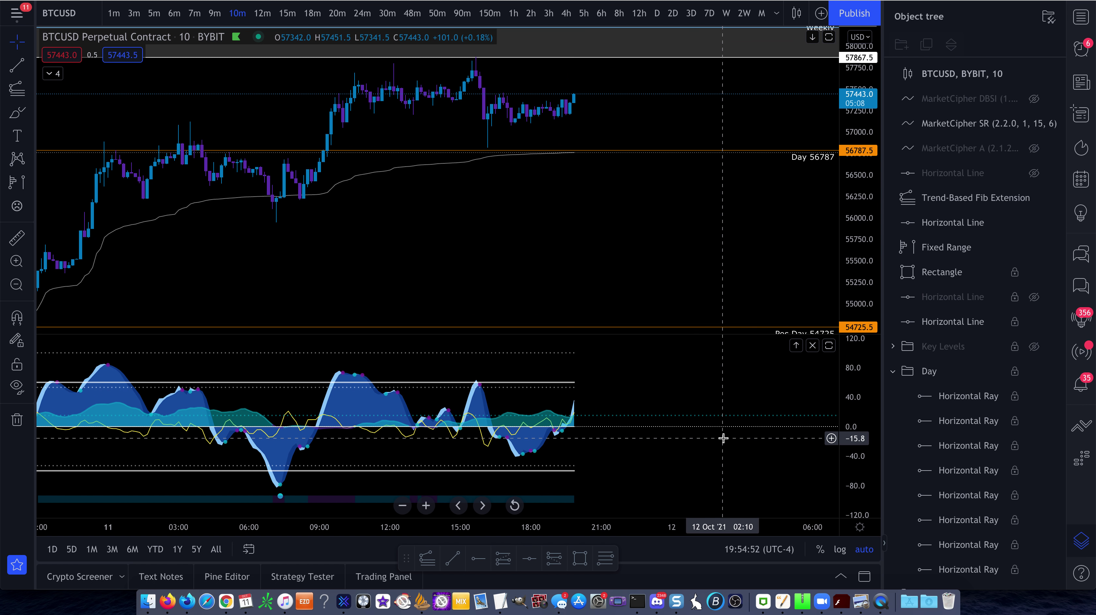
Step: Read the latest post in #potential-btc-swing-trade-setups, then return to the BTCUSD chart
{"action": "left_click", "coordinate": [657, 603]}
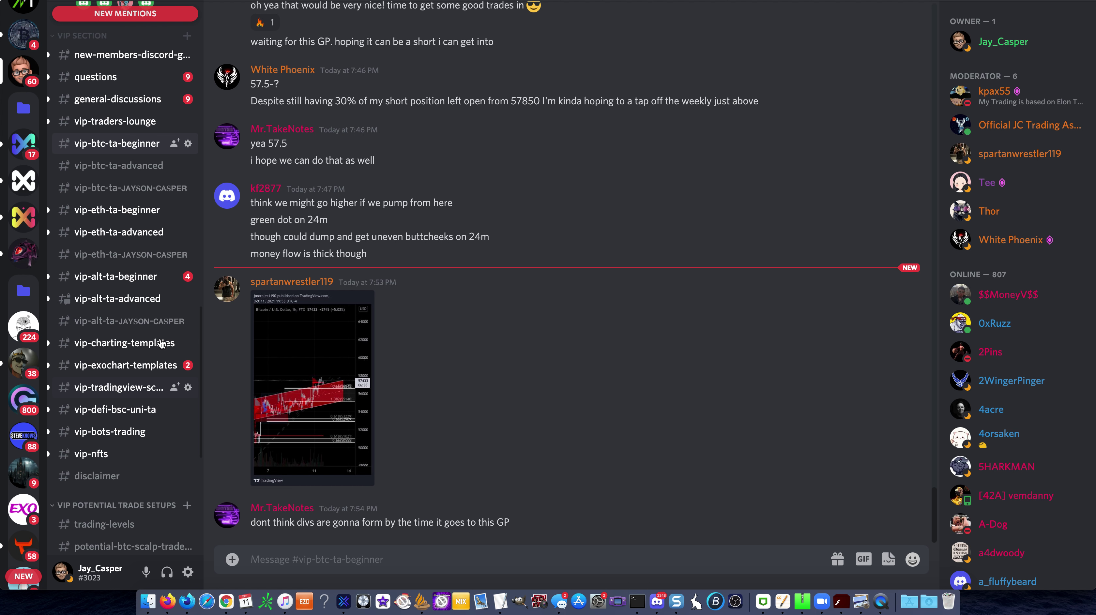
{"action": "scroll", "coordinate": [161, 342], "scroll_direction": "down", "scroll_amount": 3}
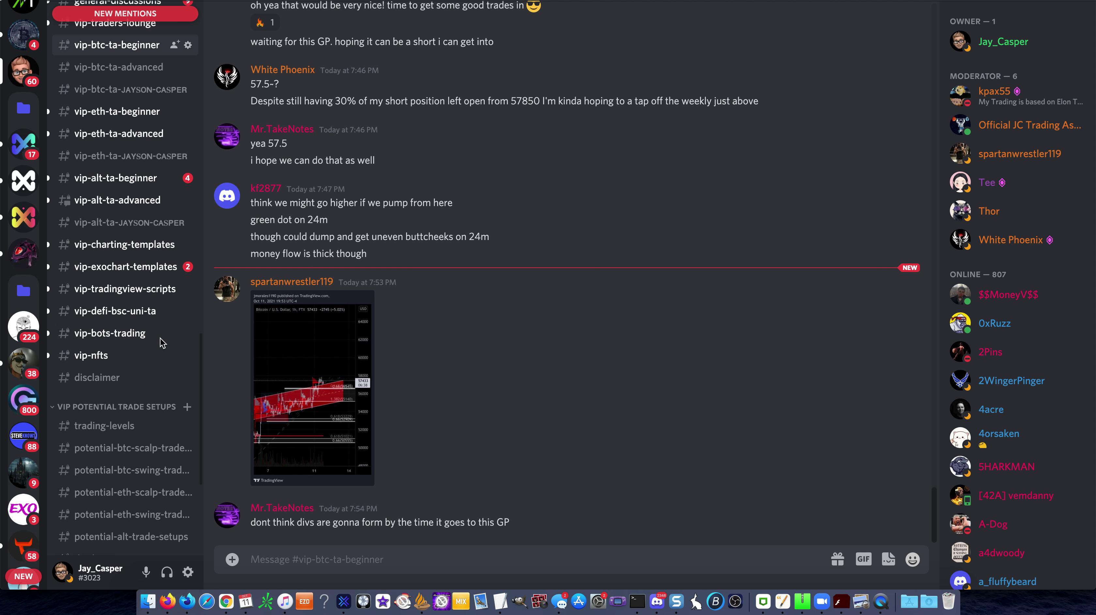
{"action": "left_click", "coordinate": [146, 470]}
{"action": "scroll", "coordinate": [427, 458], "scroll_direction": "down", "scroll_amount": 15}
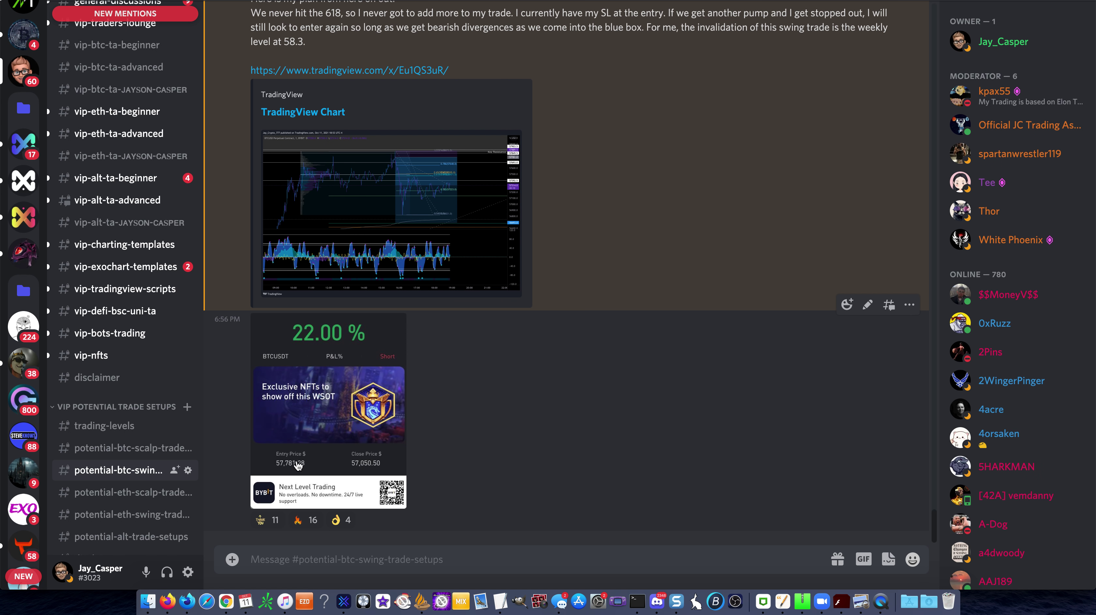
{"action": "left_click", "coordinate": [168, 601]}
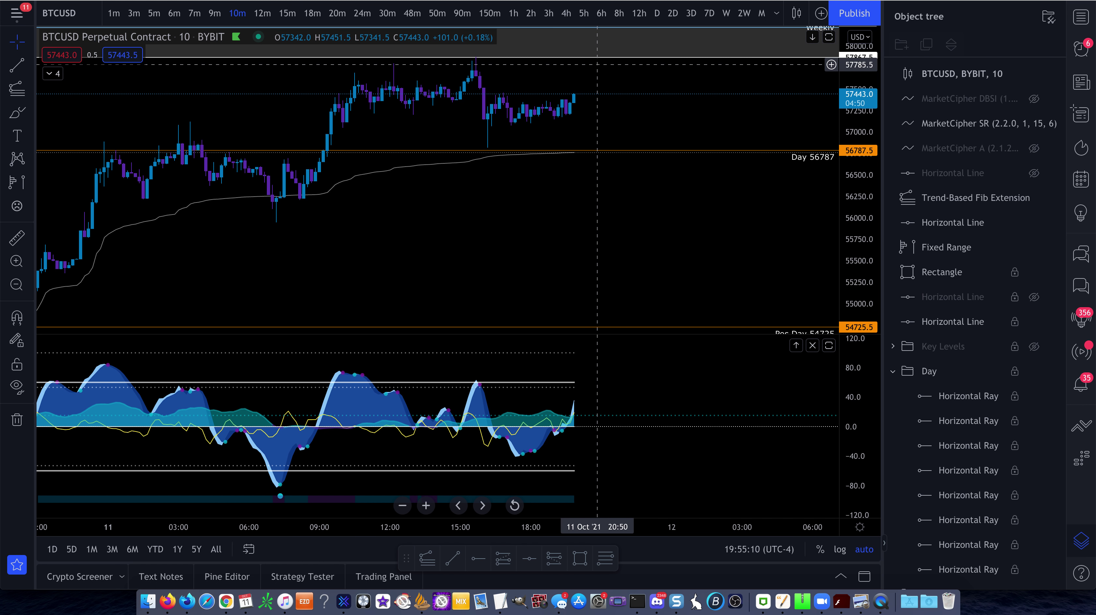
{"action": "key", "text": "alt+h"}
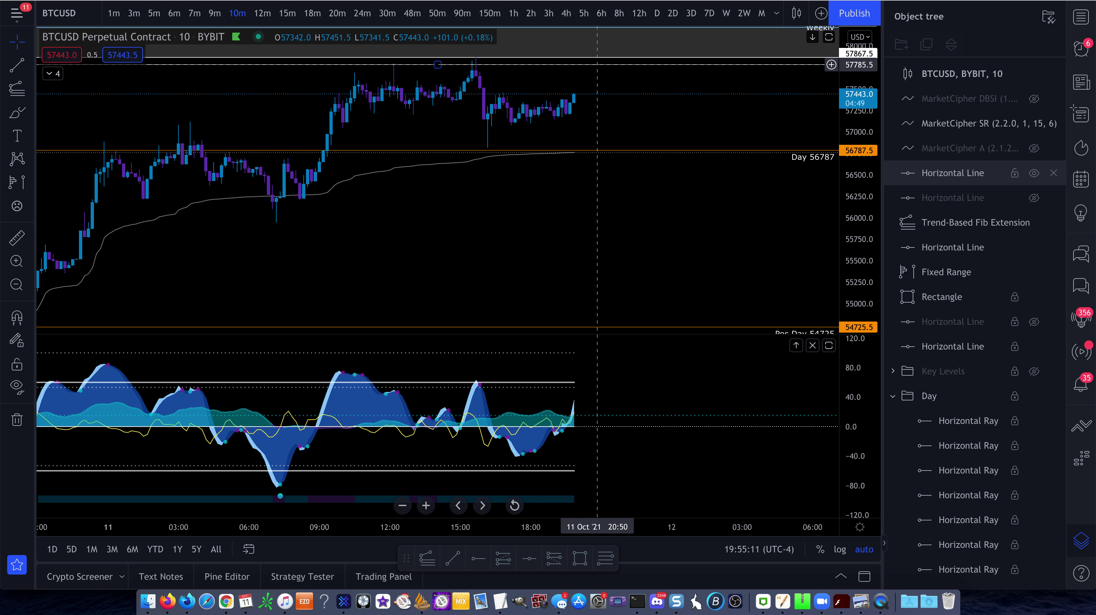
{"action": "left_click", "coordinate": [559, 68]}
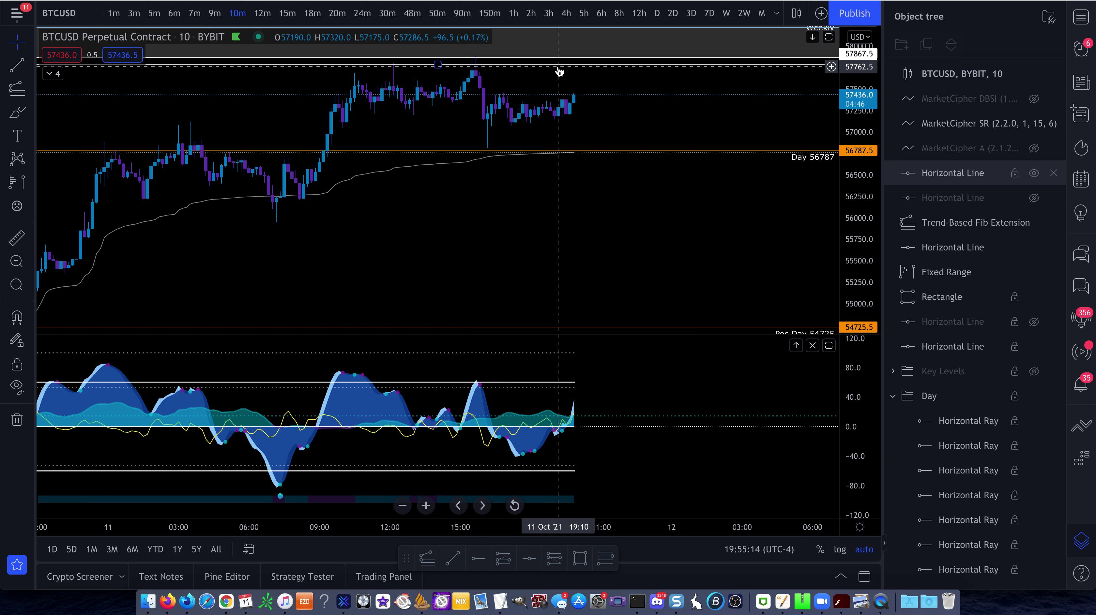
{"action": "key", "text": "Delete"}
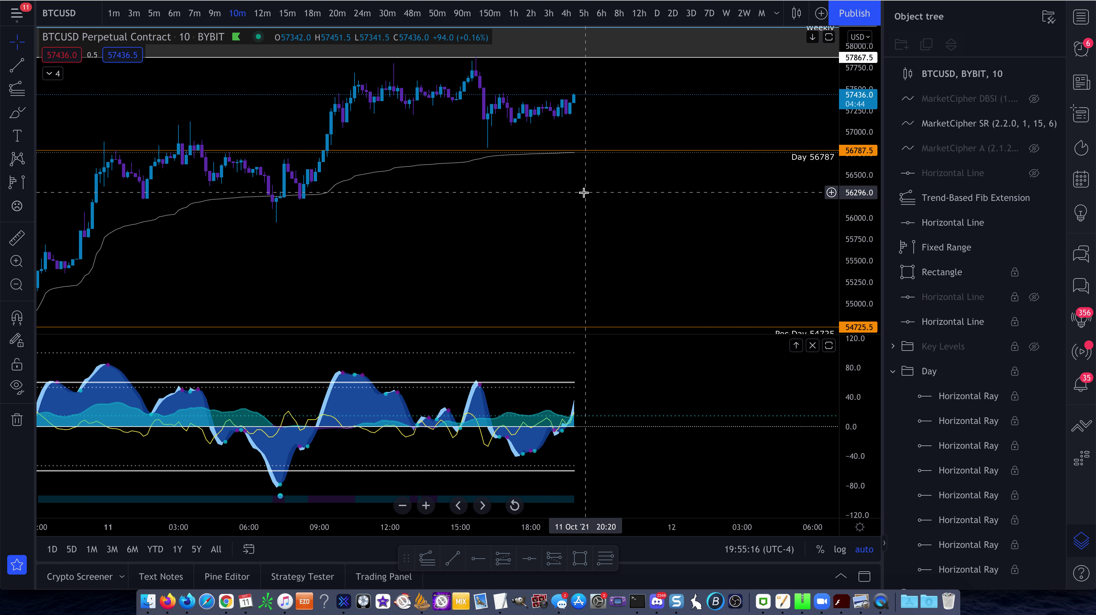
{"action": "scroll", "coordinate": [583, 189], "scroll_direction": "down", "scroll_amount": 1}
{"action": "left_click_drag", "start_coordinate": [615, 185], "coordinate": [568, 279]}
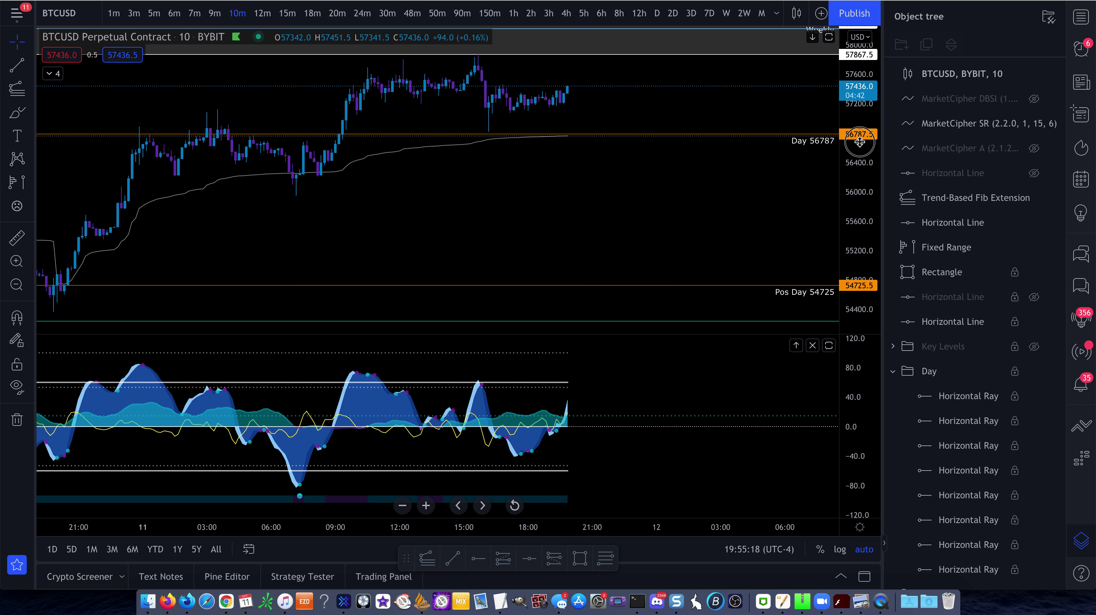
{"action": "left_click_drag", "start_coordinate": [742, 99], "coordinate": [704, 221]}
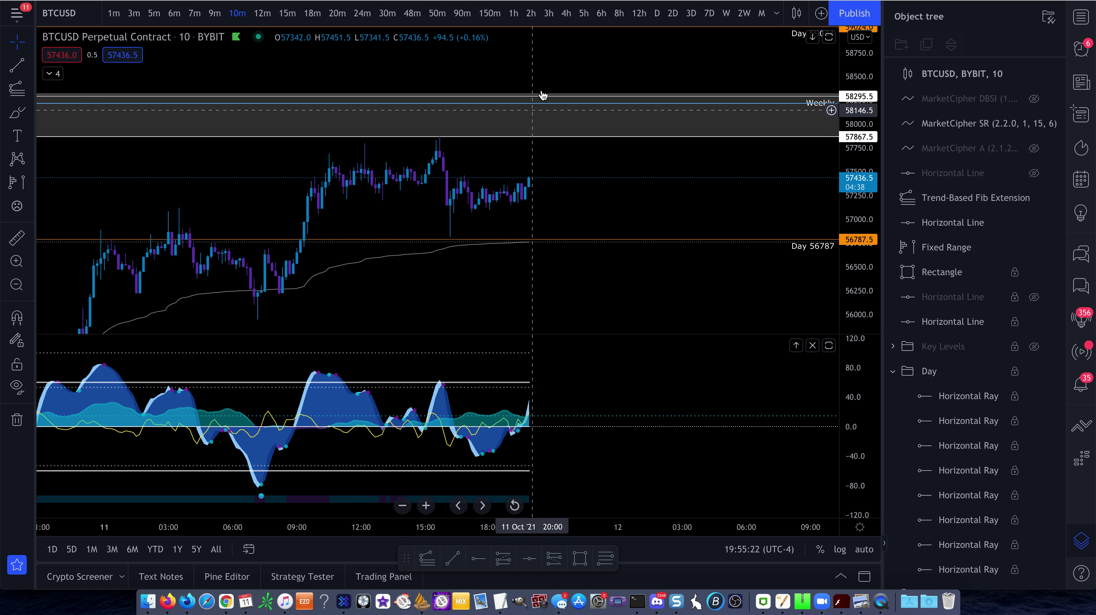
{"action": "scroll", "coordinate": [603, 181], "scroll_direction": "left", "scroll_amount": 3}
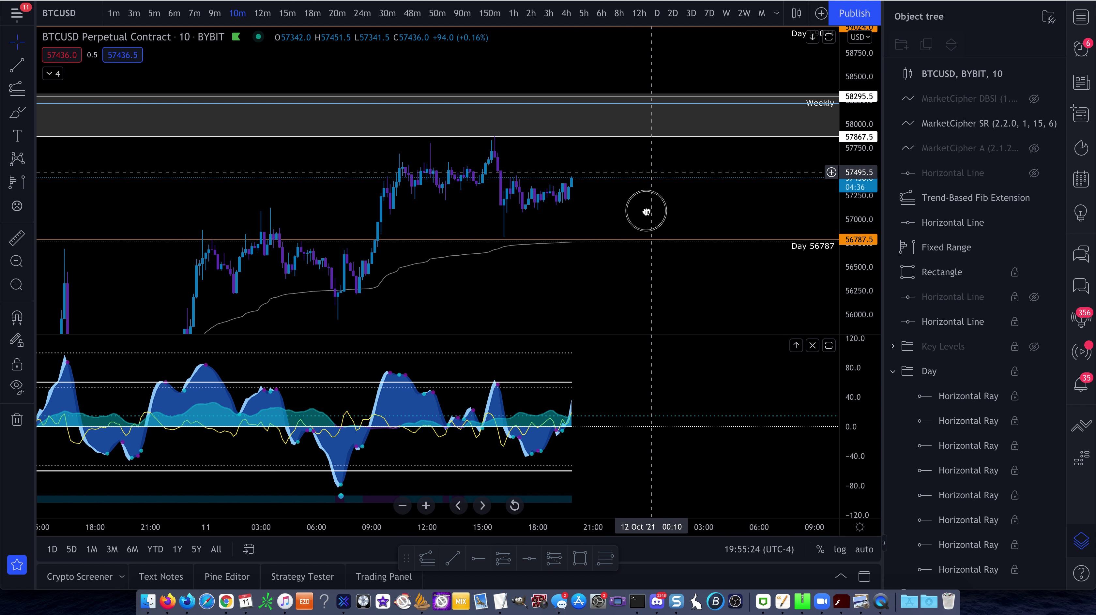
{"action": "left_click_drag", "start_coordinate": [644, 208], "coordinate": [643, 243]}
{"action": "scroll", "coordinate": [616, 244], "scroll_direction": "down", "scroll_amount": 1}
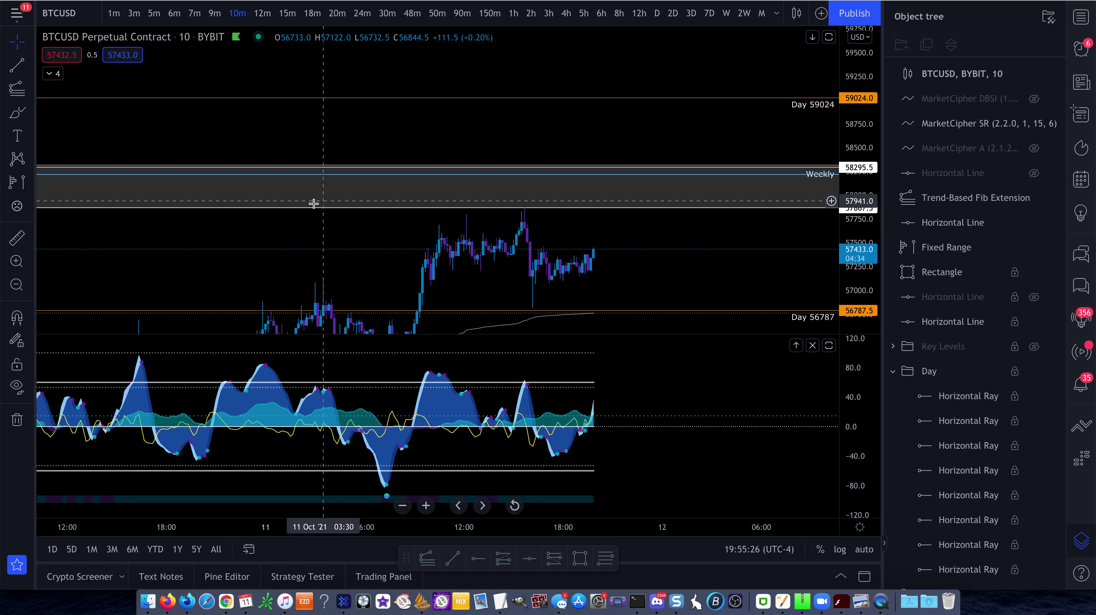
{"action": "left_click", "coordinate": [15, 118]}
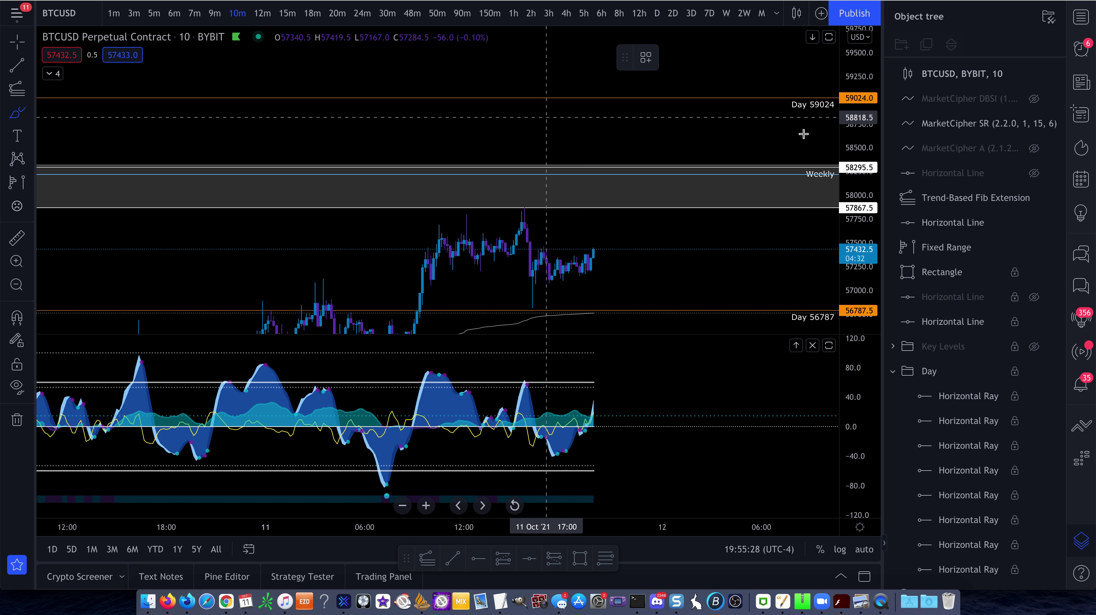
{"action": "left_click_drag", "start_coordinate": [862, 116], "coordinate": [863, 172]}
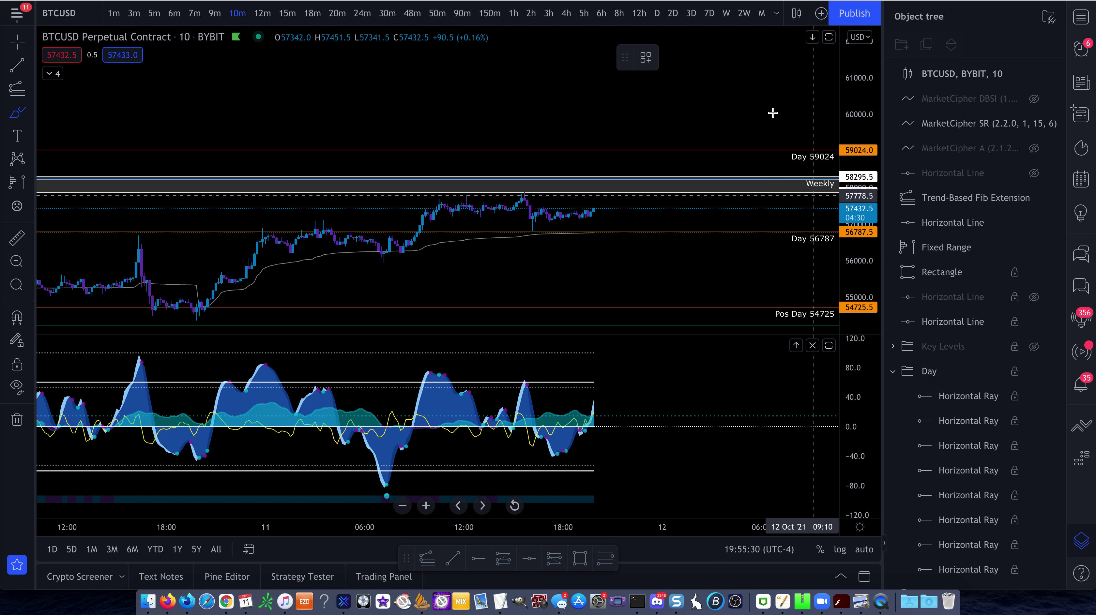
{"action": "key", "text": "Escape"}
{"action": "left_click_drag", "start_coordinate": [741, 88], "coordinate": [734, 285]}
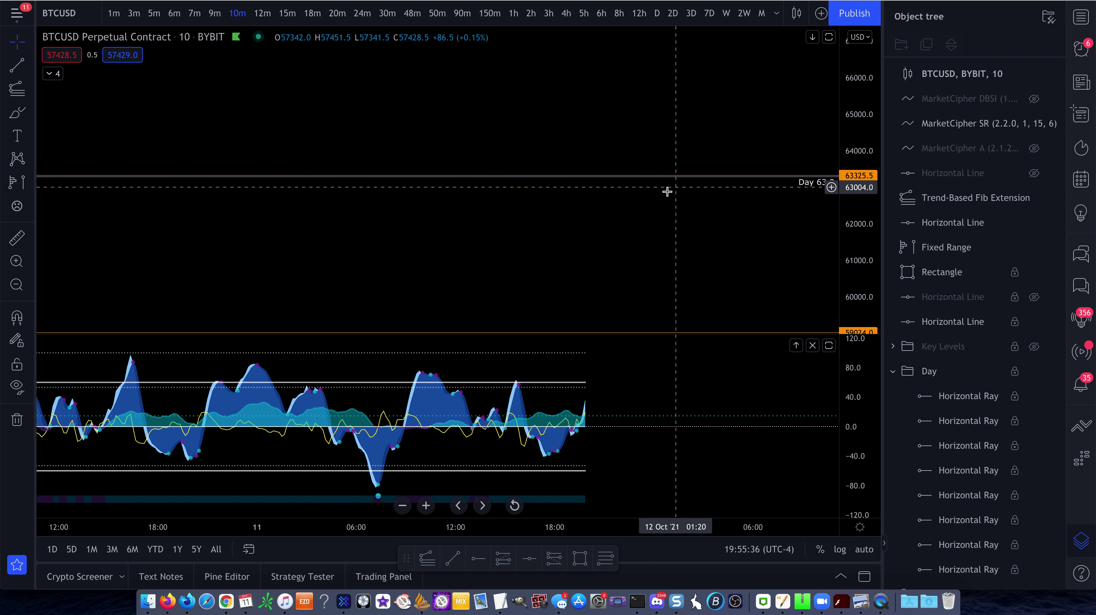
{"action": "scroll", "coordinate": [733, 207], "scroll_direction": "down", "scroll_amount": 1}
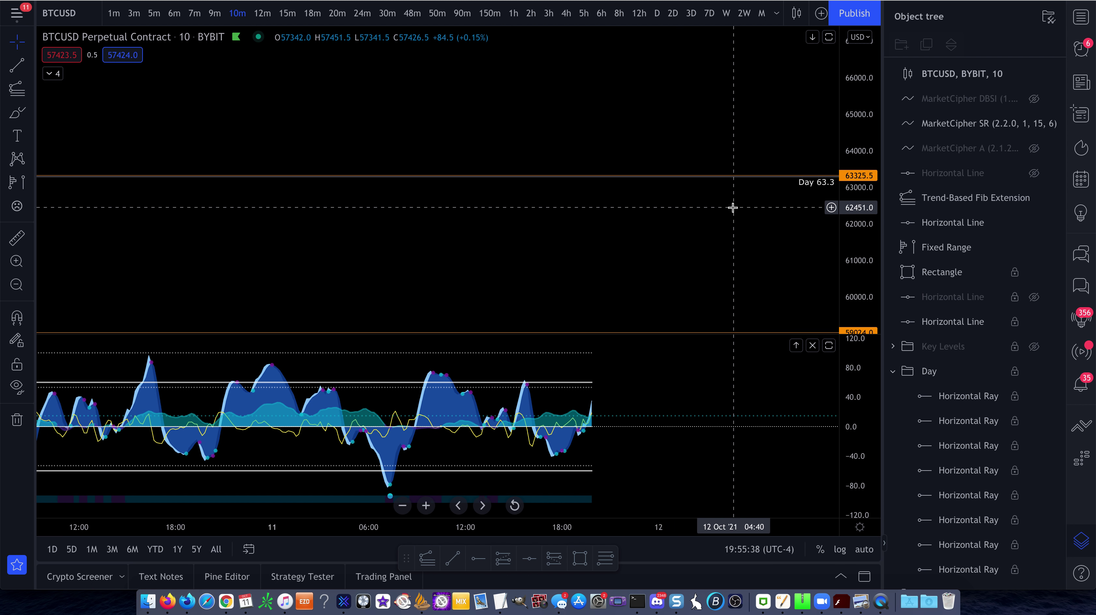
{"action": "left_click", "coordinate": [515, 506]}
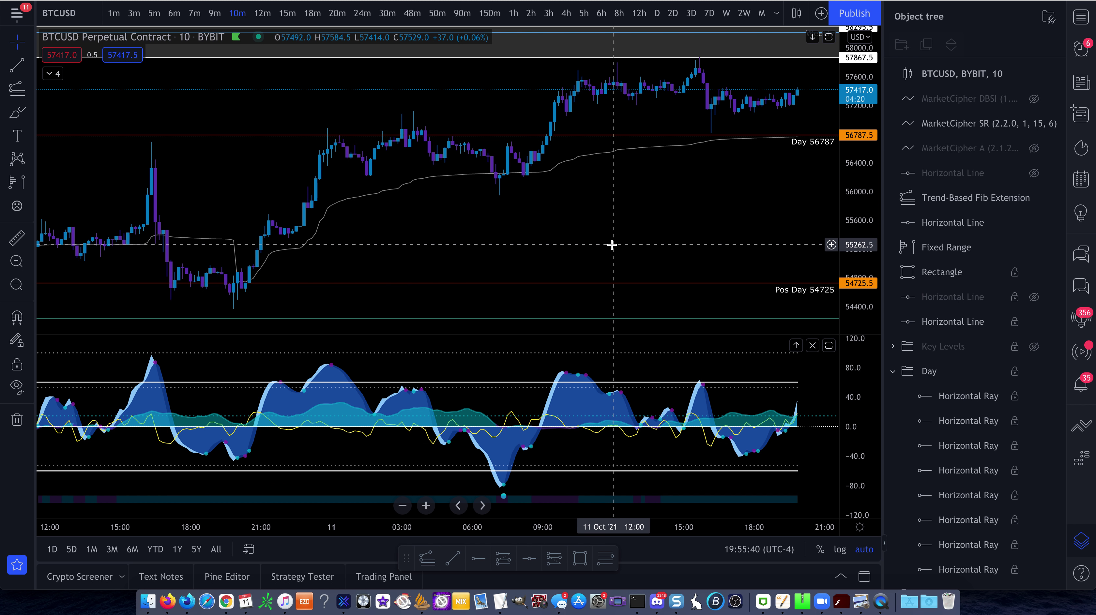
{"action": "scroll", "coordinate": [646, 237], "scroll_direction": "down", "scroll_amount": 5}
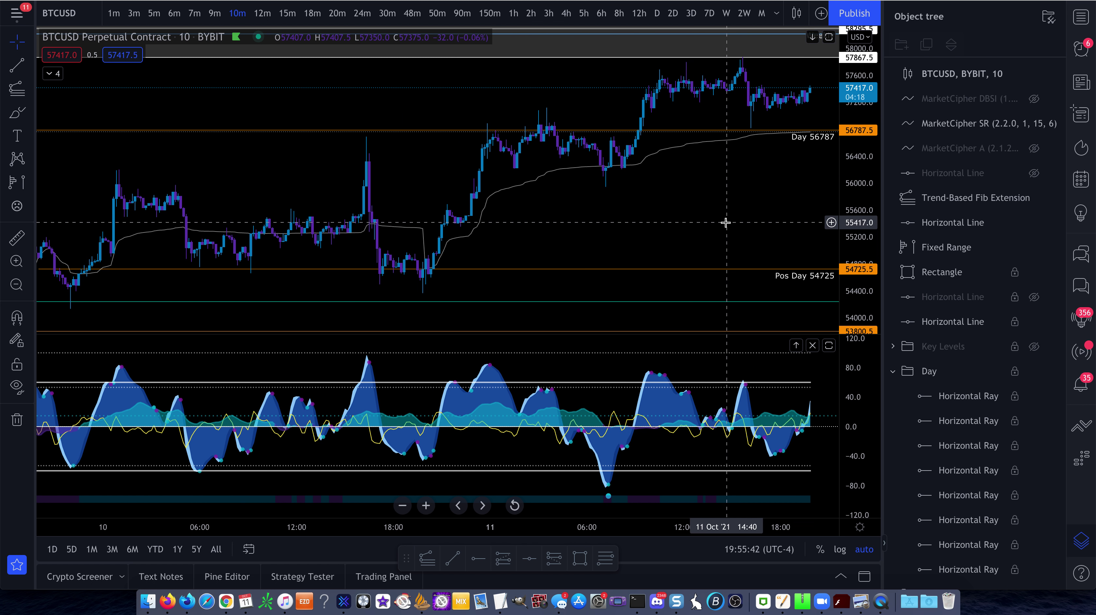
Step: Hide the Day level lines and reframe the chart around the Weekly 58295.5 and 57867.5 lines
{"action": "left_click", "coordinate": [1034, 371]}
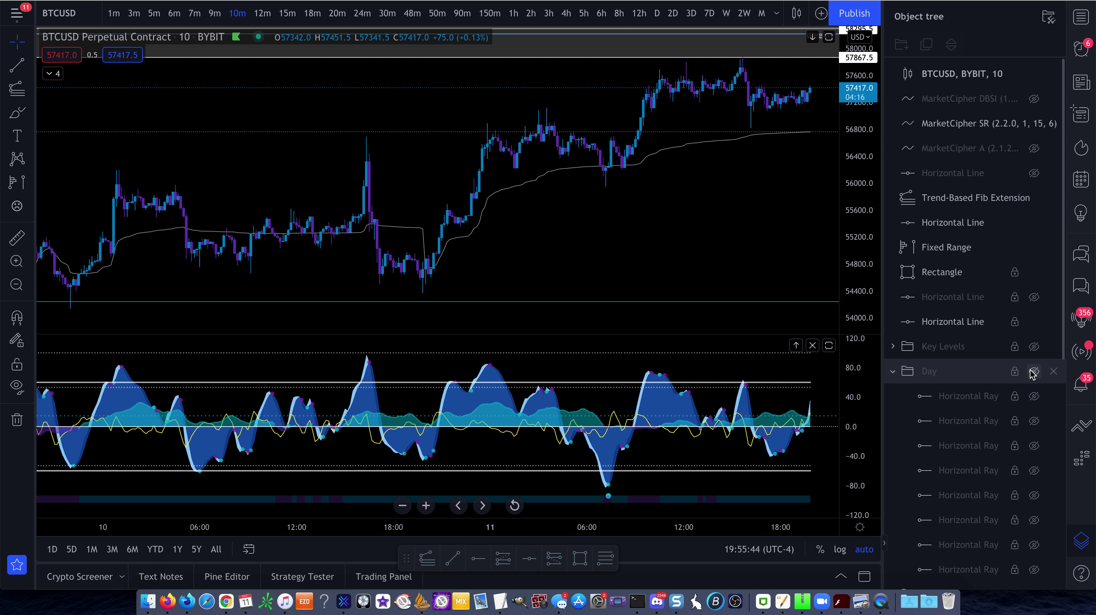
{"action": "scroll", "coordinate": [951, 379], "scroll_direction": "down", "scroll_amount": 3}
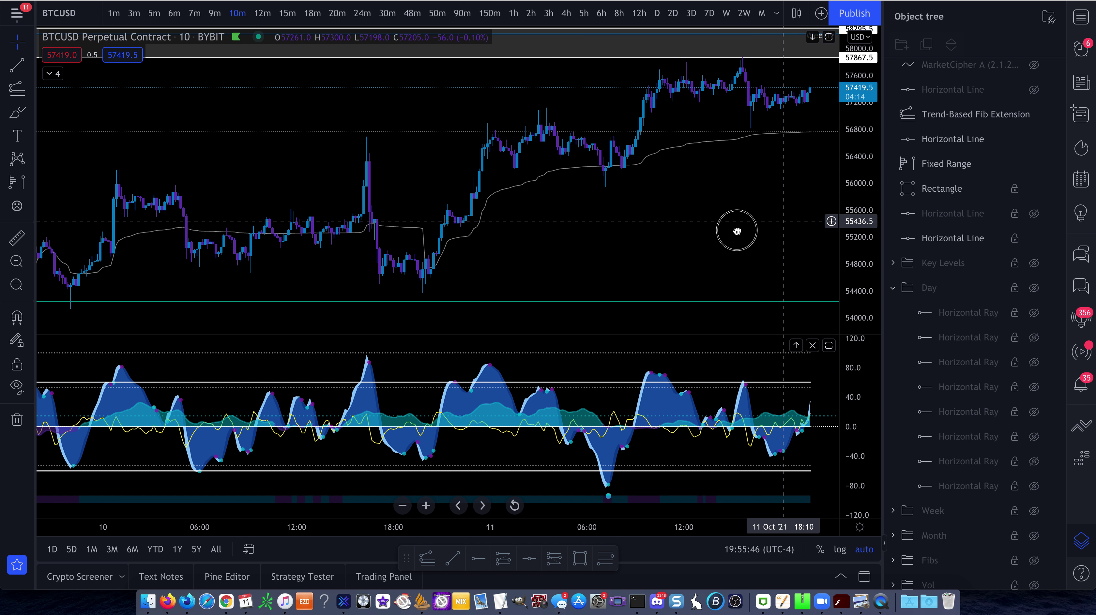
{"action": "left_click_drag", "start_coordinate": [734, 232], "coordinate": [689, 246]}
{"action": "left_click_drag", "start_coordinate": [851, 162], "coordinate": [848, 206]}
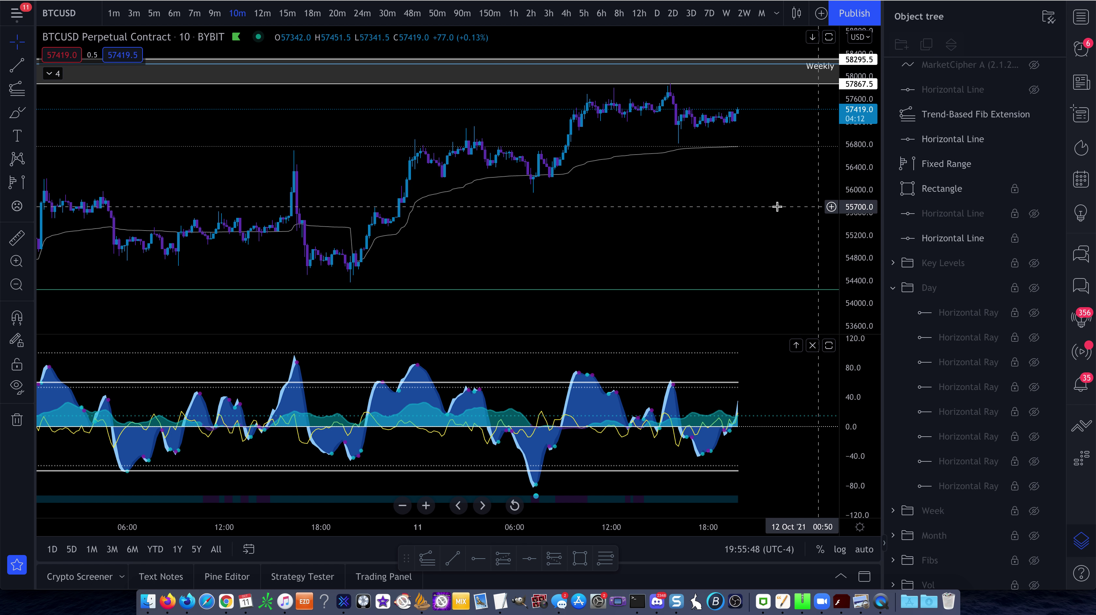
{"action": "scroll", "coordinate": [777, 207], "scroll_direction": "down", "scroll_amount": 1}
{"action": "scroll", "coordinate": [776, 206], "scroll_direction": "down", "scroll_amount": 2}
{"action": "left_click_drag", "start_coordinate": [751, 206], "coordinate": [621, 248]}
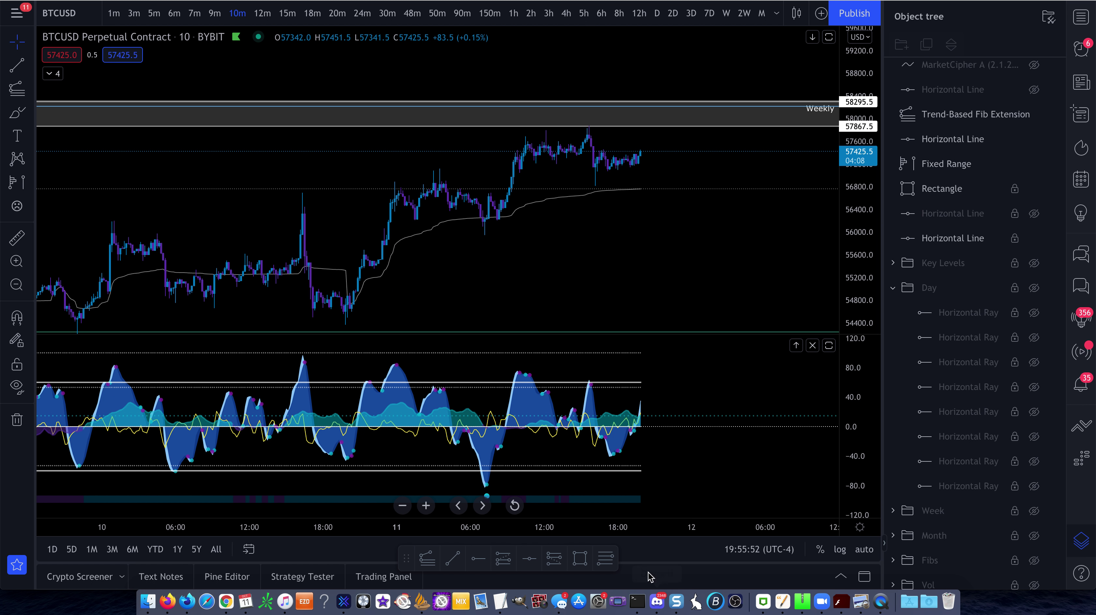
{"action": "left_click", "coordinate": [655, 601]}
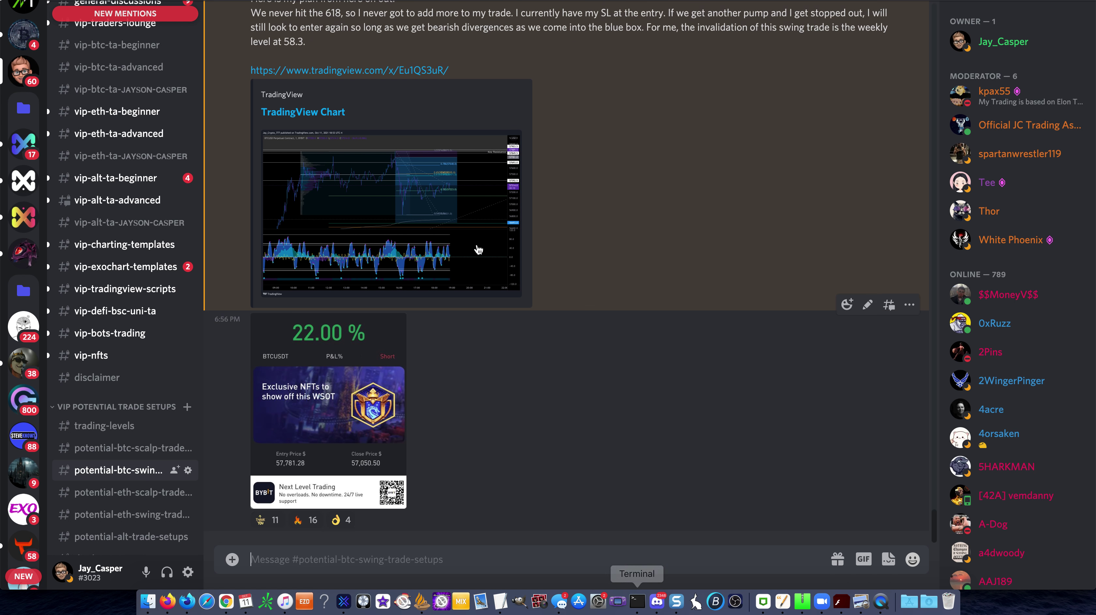
{"action": "scroll", "coordinate": [477, 220], "scroll_direction": "up", "scroll_amount": 8}
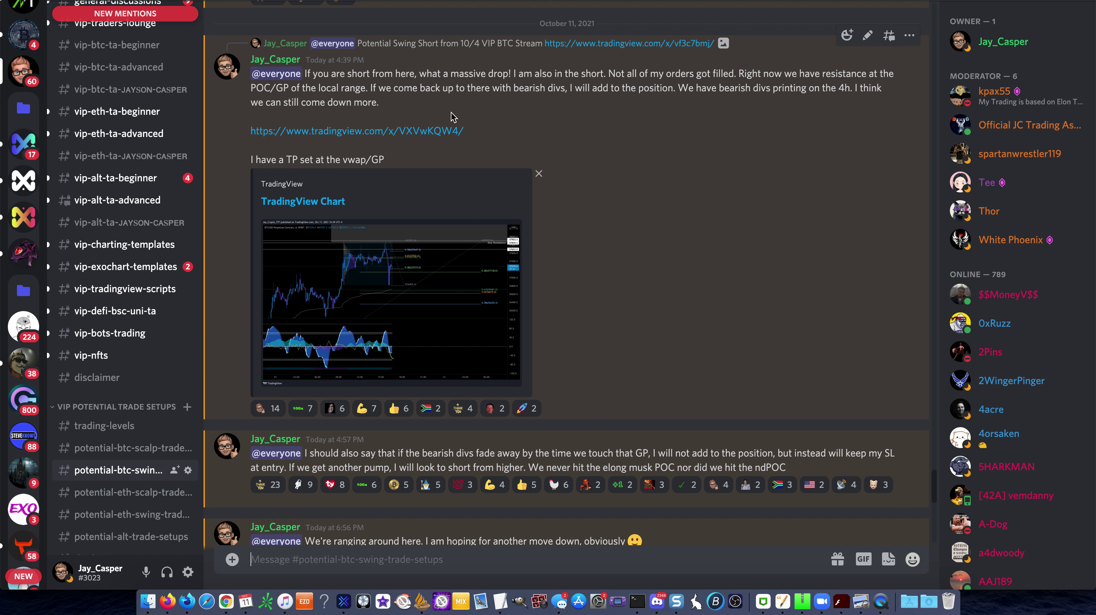
{"action": "left_click", "coordinate": [464, 53]}
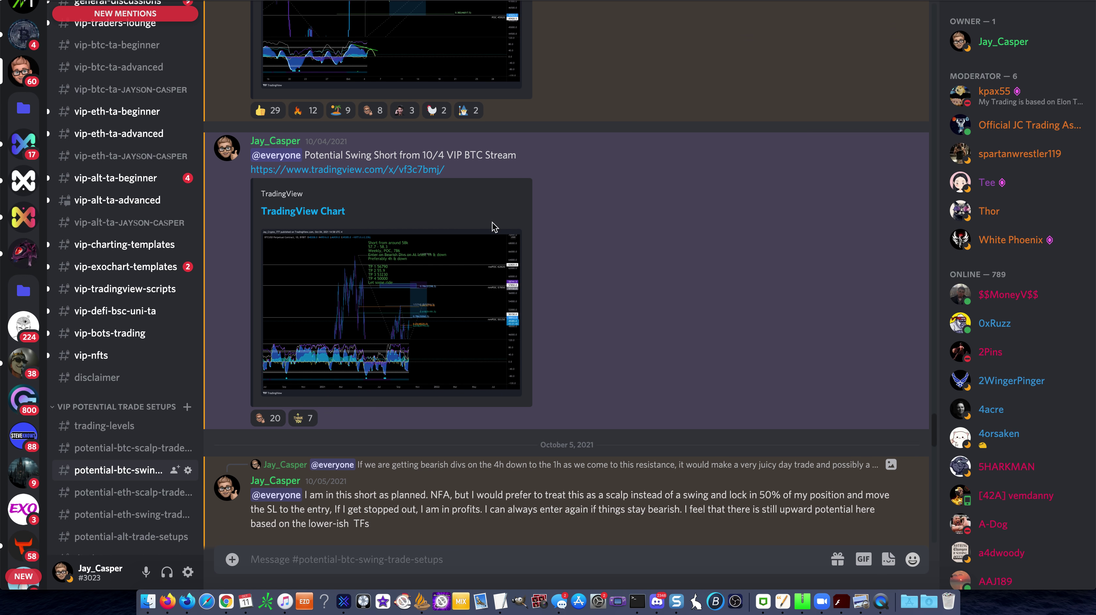
{"action": "left_click", "coordinate": [442, 291]}
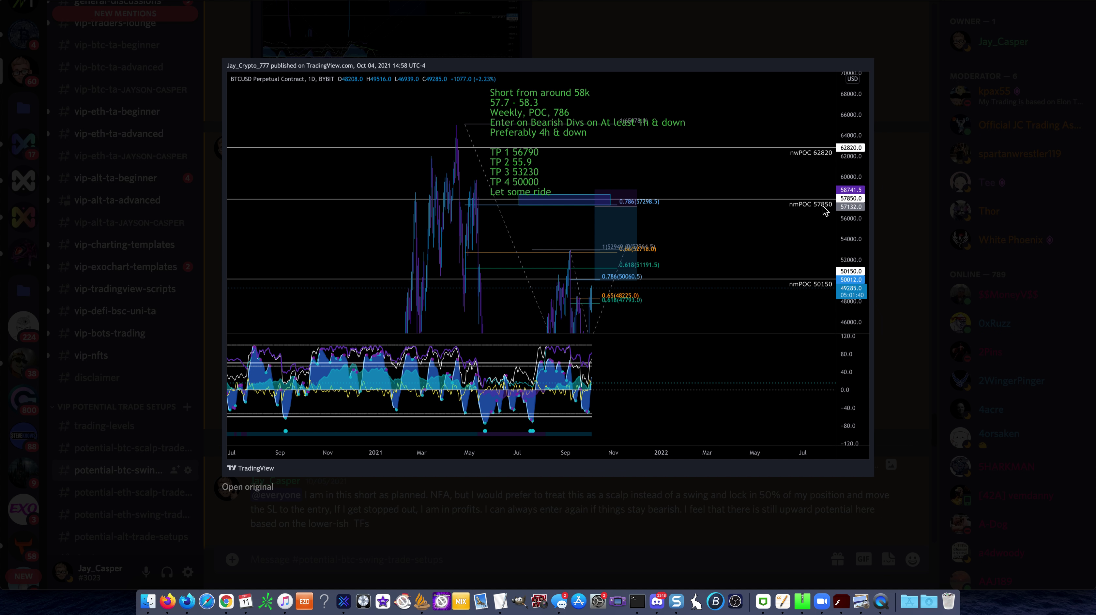
{"action": "left_click", "coordinate": [909, 222]}
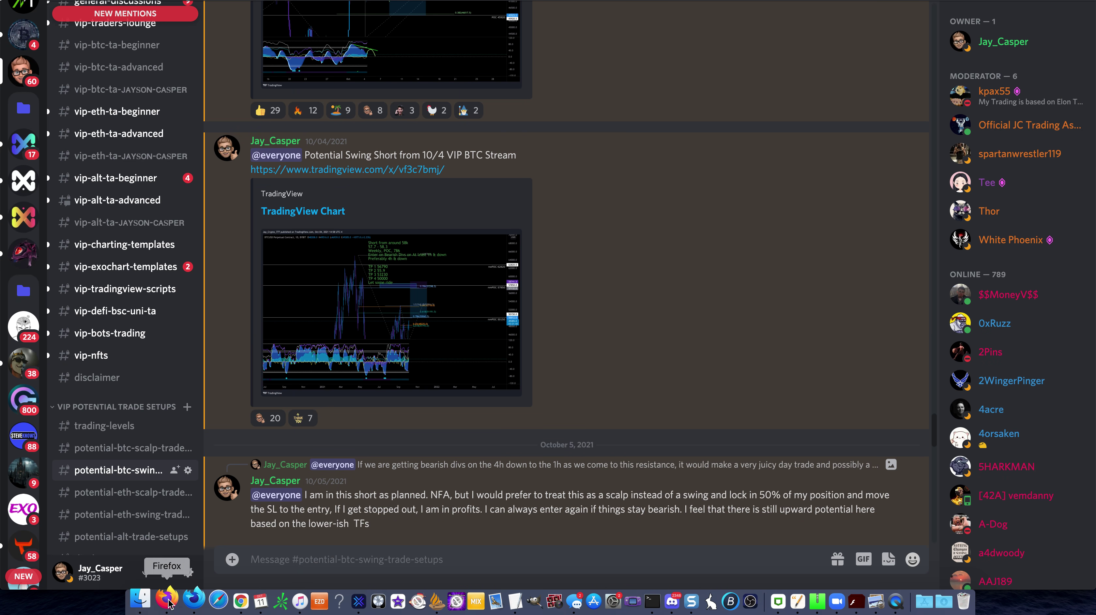
{"action": "left_click", "coordinate": [168, 601]}
{"action": "left_click", "coordinate": [614, 128]}
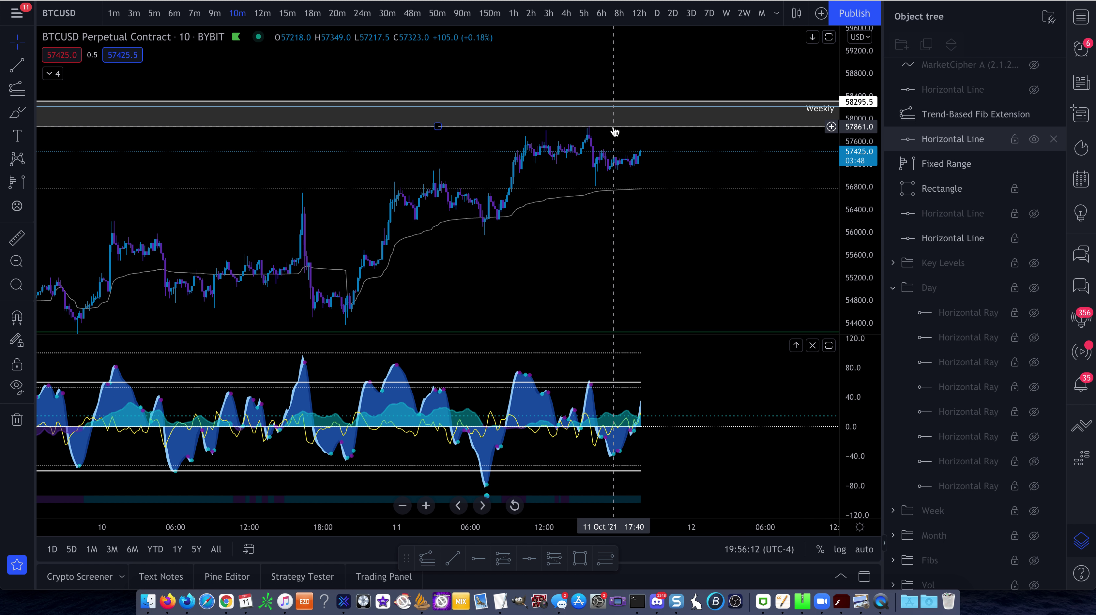
Step: Nudge the horizontal line under the weekly box up to about 57867.5 and deselect it
{"action": "left_click_drag", "start_coordinate": [614, 132], "coordinate": [615, 130]}
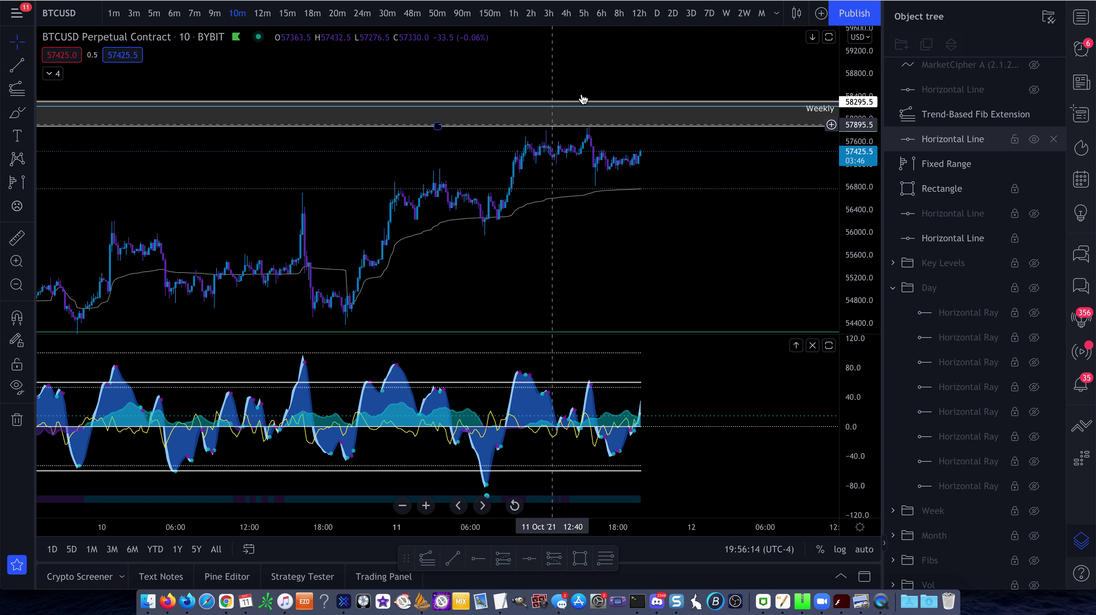
{"action": "key", "text": "Escape"}
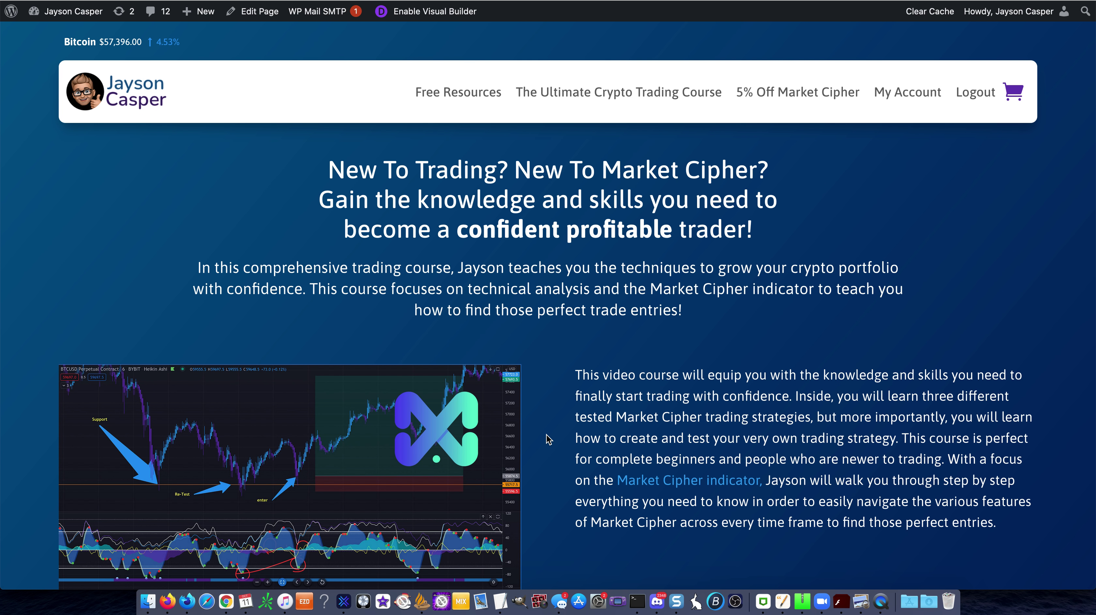
{"action": "scroll", "coordinate": [548, 439], "scroll_direction": "down", "scroll_amount": 20}
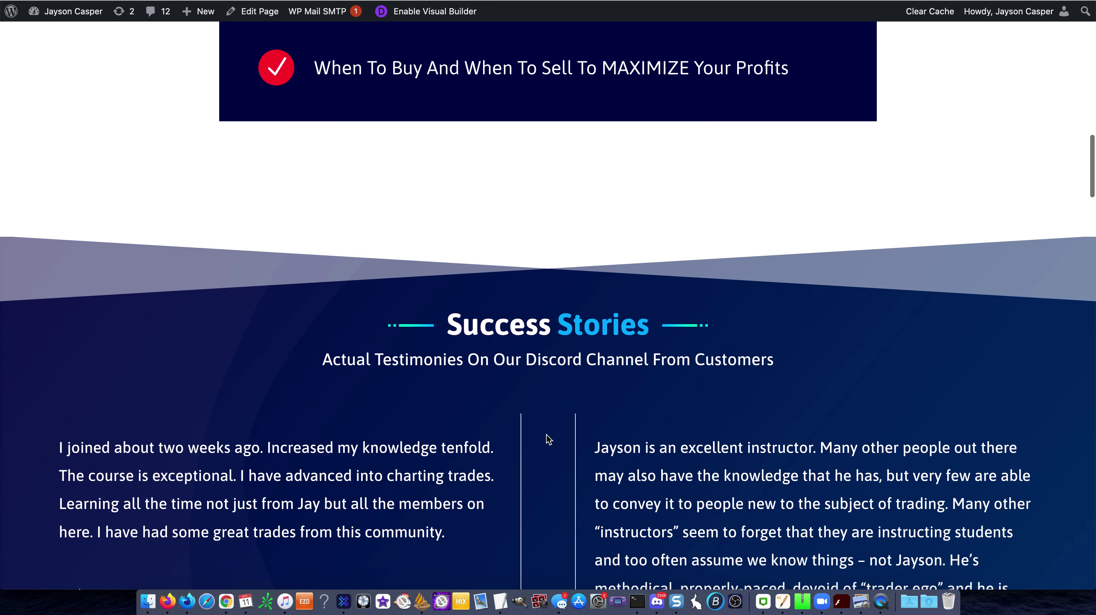
{"action": "scroll", "coordinate": [548, 440], "scroll_direction": "down", "scroll_amount": 20}
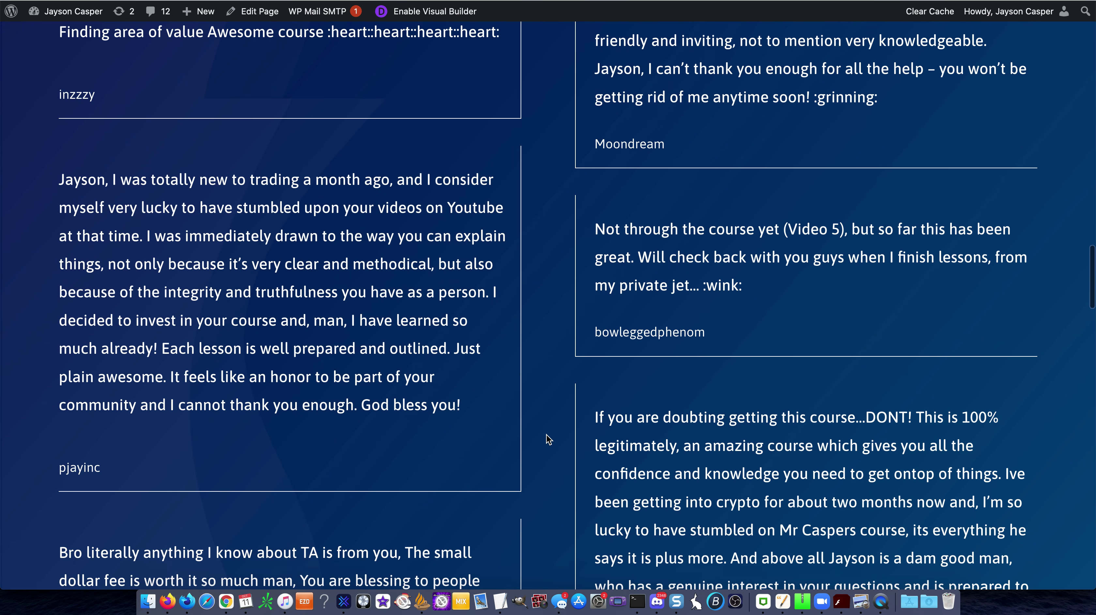
{"action": "scroll", "coordinate": [548, 439], "scroll_direction": "down", "scroll_amount": 20}
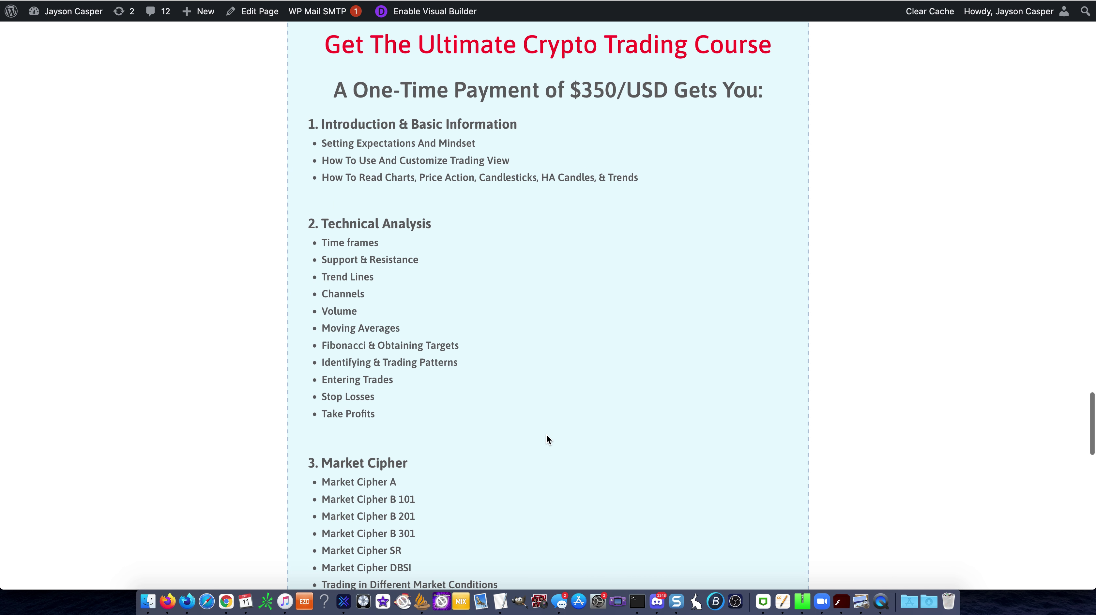
{"action": "scroll", "coordinate": [547, 434], "scroll_direction": "down", "scroll_amount": 5}
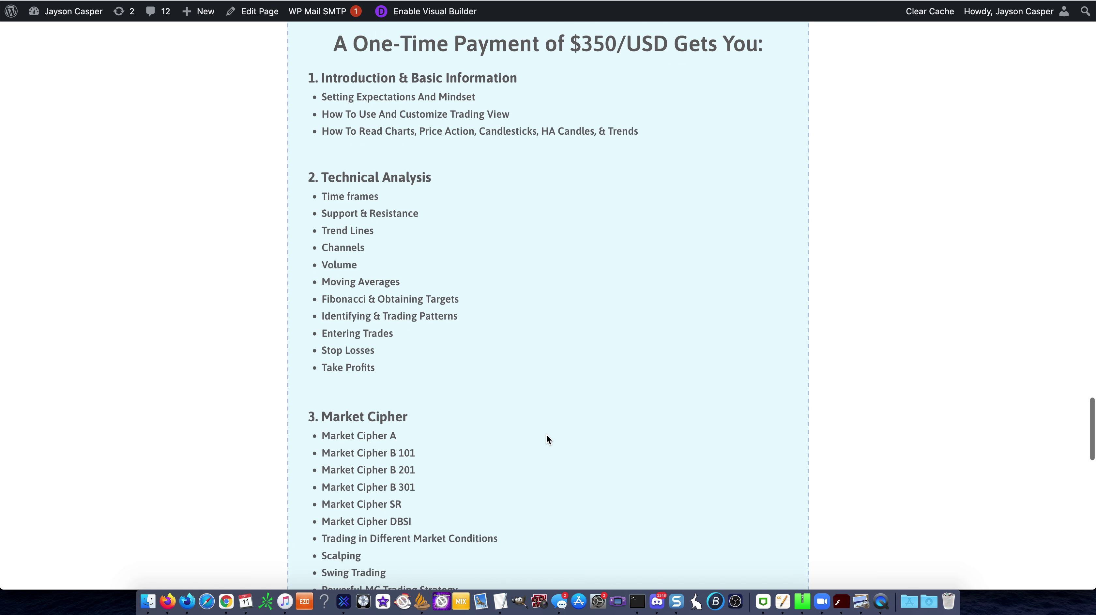
{"action": "left_click_drag", "start_coordinate": [309, 254], "coordinate": [470, 421]}
{"action": "left_click", "coordinate": [470, 424]}
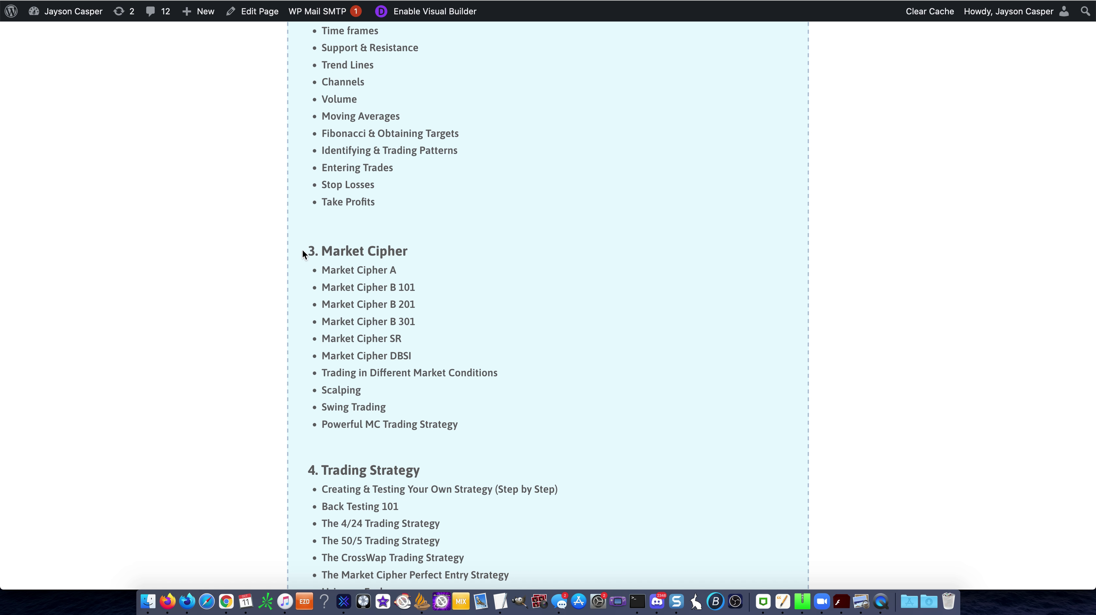
{"action": "left_click_drag", "start_coordinate": [306, 252], "coordinate": [400, 273]}
{"action": "left_click", "coordinate": [400, 272]}
{"action": "left_click_drag", "start_coordinate": [311, 252], "coordinate": [457, 424]}
{"action": "left_click", "coordinate": [457, 425]}
{"action": "scroll", "coordinate": [456, 424], "scroll_direction": "down", "scroll_amount": 3}
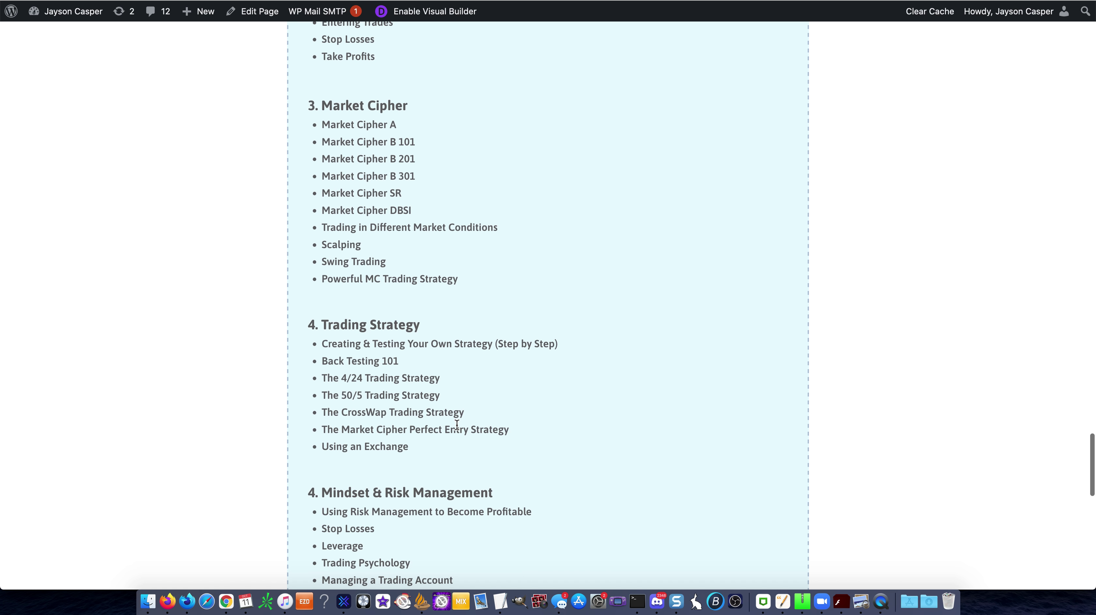
{"action": "left_click_drag", "start_coordinate": [310, 325], "coordinate": [497, 453]}
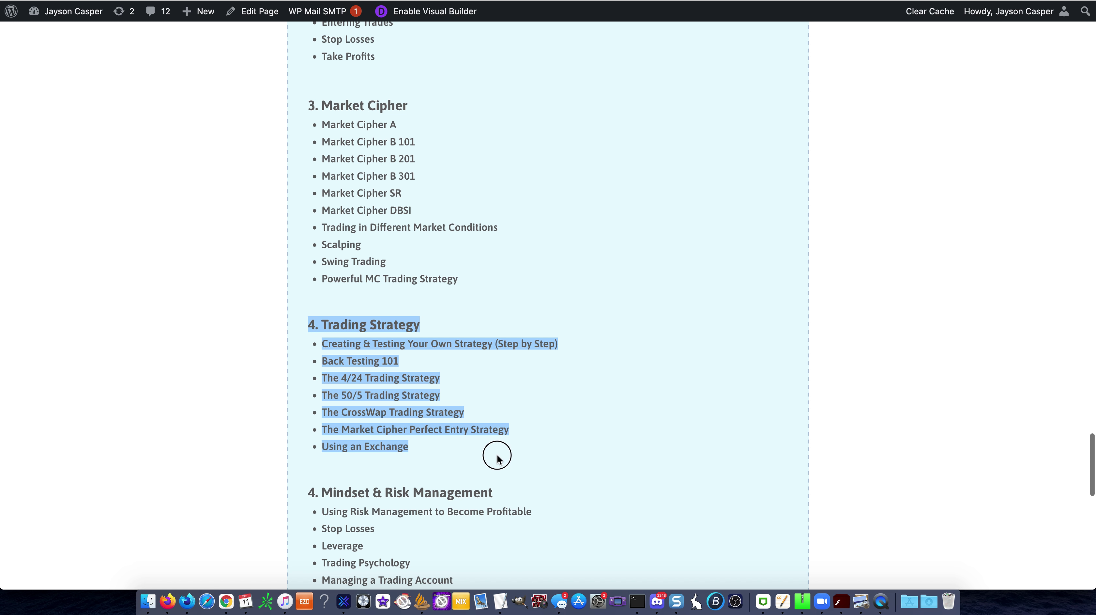
{"action": "left_click", "coordinate": [495, 456]}
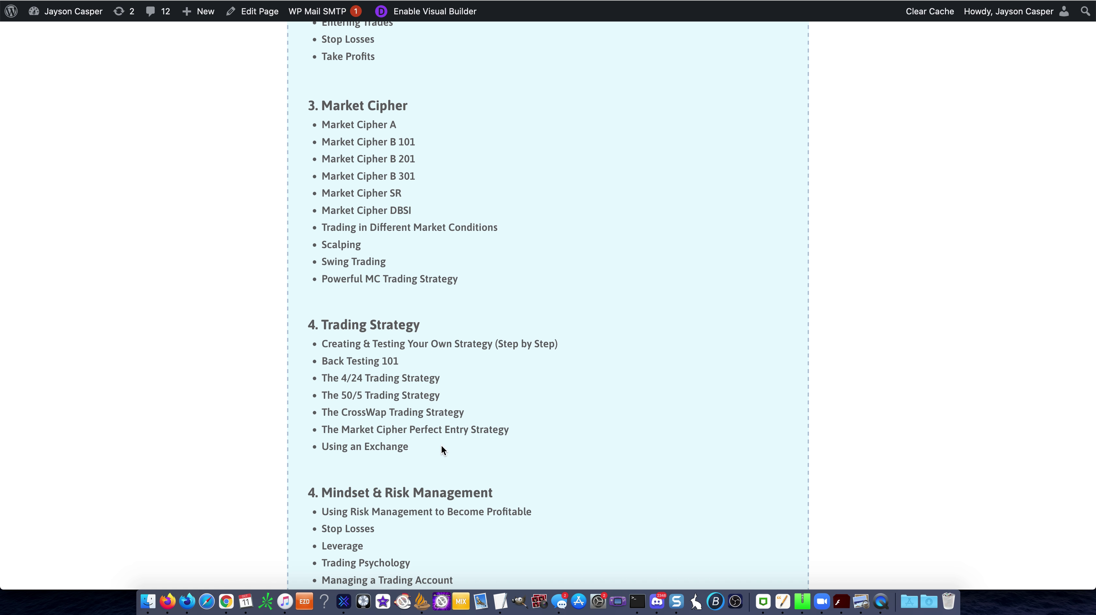
{"action": "scroll", "coordinate": [451, 453], "scroll_direction": "down", "scroll_amount": 2}
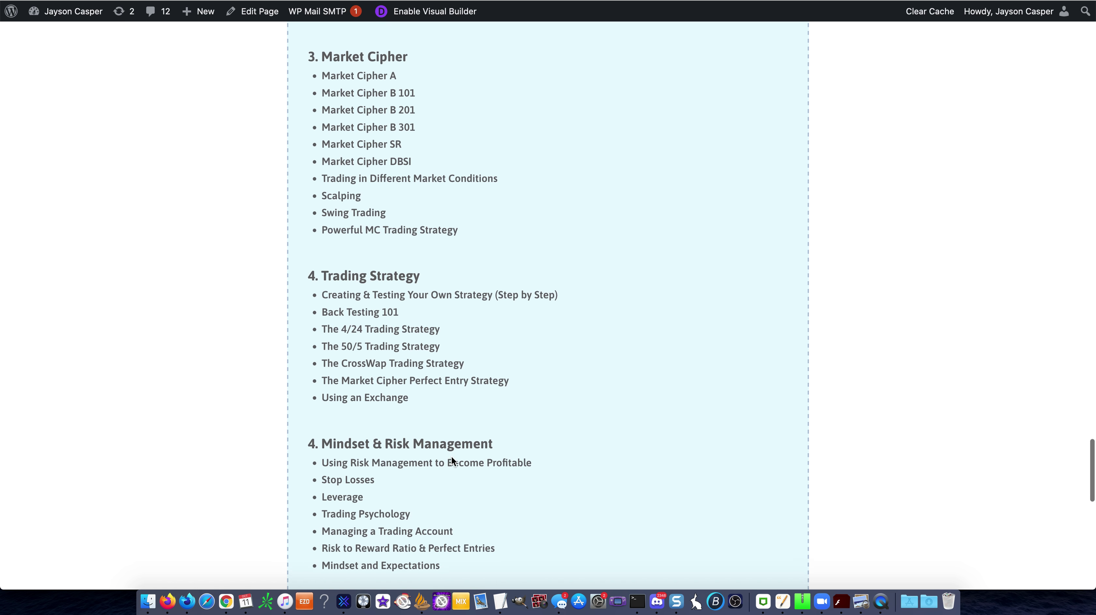
{"action": "scroll", "coordinate": [433, 458], "scroll_direction": "down", "scroll_amount": 2}
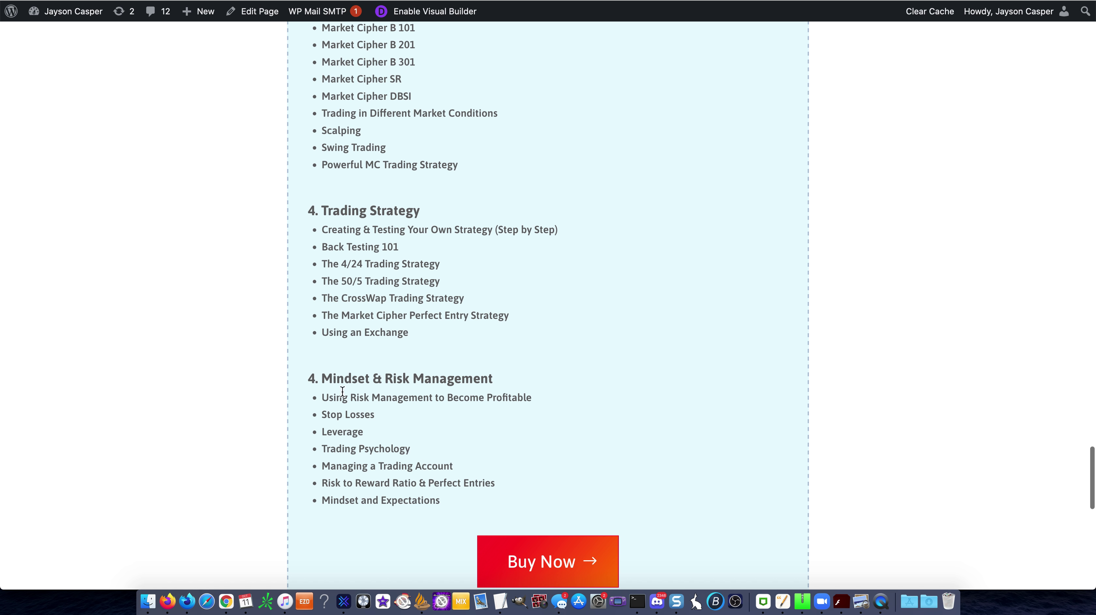
{"action": "left_click_drag", "start_coordinate": [310, 381], "coordinate": [489, 499]}
{"action": "left_click", "coordinate": [491, 499]}
{"action": "left_click", "coordinate": [658, 607]}
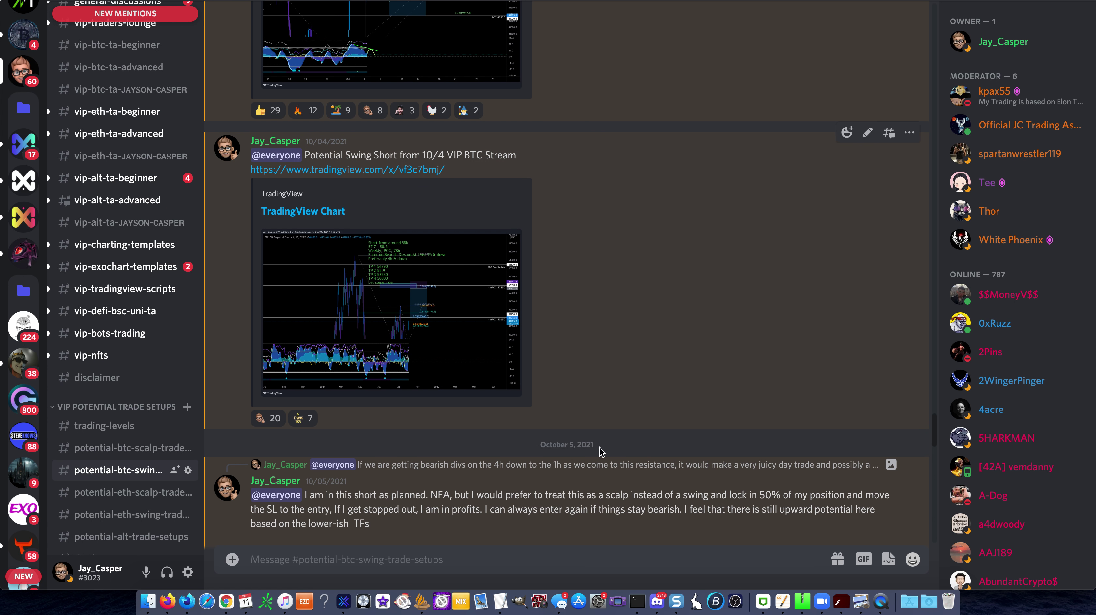
{"action": "scroll", "coordinate": [599, 465], "scroll_direction": "down", "scroll_amount": 10}
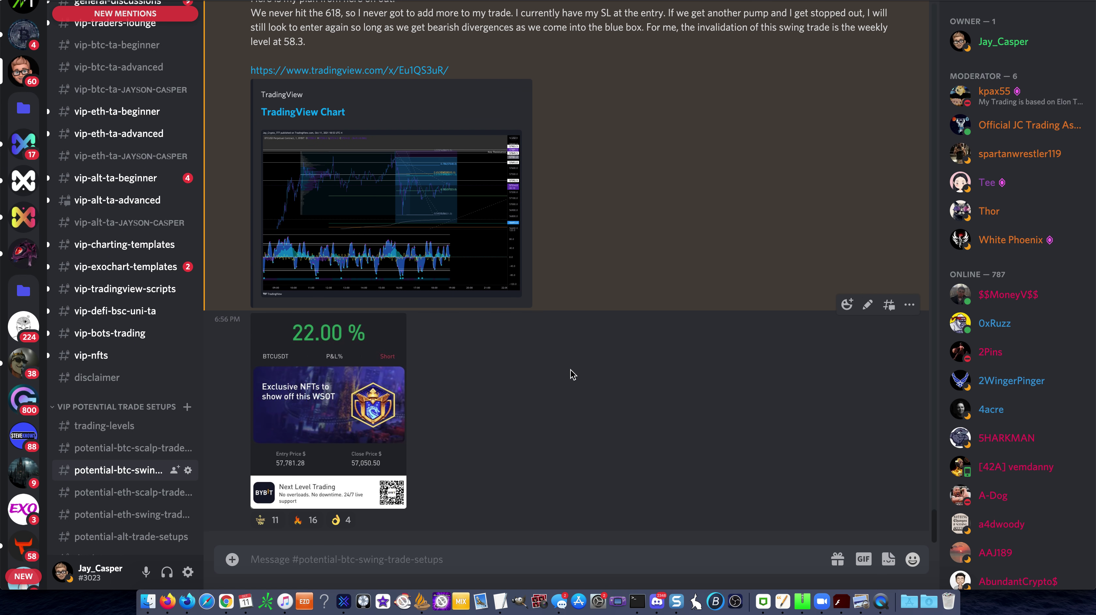
{"action": "scroll", "coordinate": [570, 372], "scroll_direction": "up", "scroll_amount": 3}
{"action": "scroll", "coordinate": [570, 372], "scroll_direction": "down", "scroll_amount": 3}
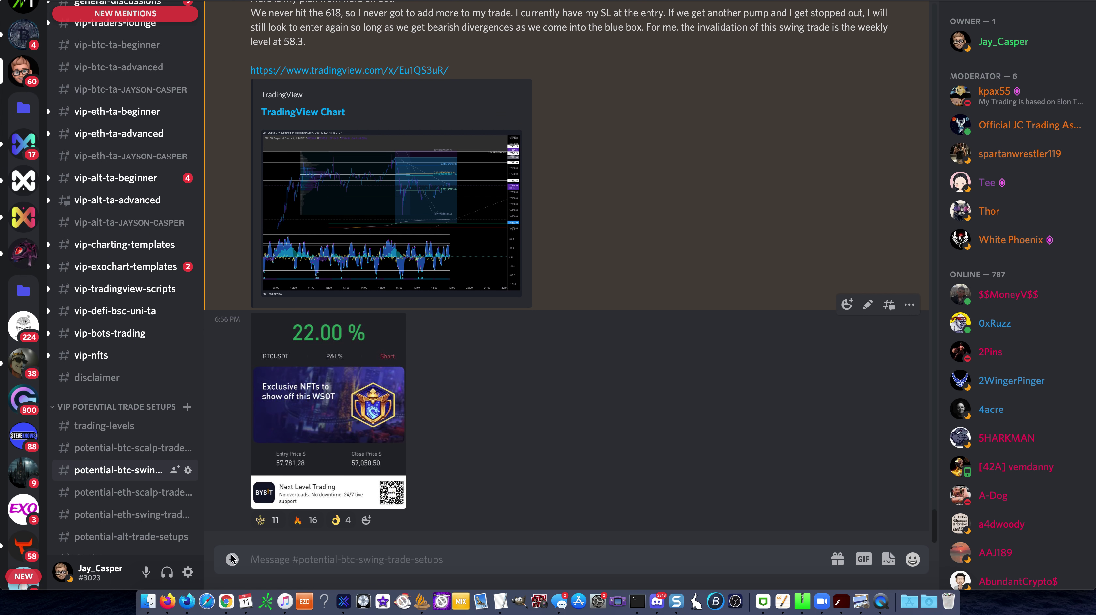
{"action": "left_click", "coordinate": [167, 603]}
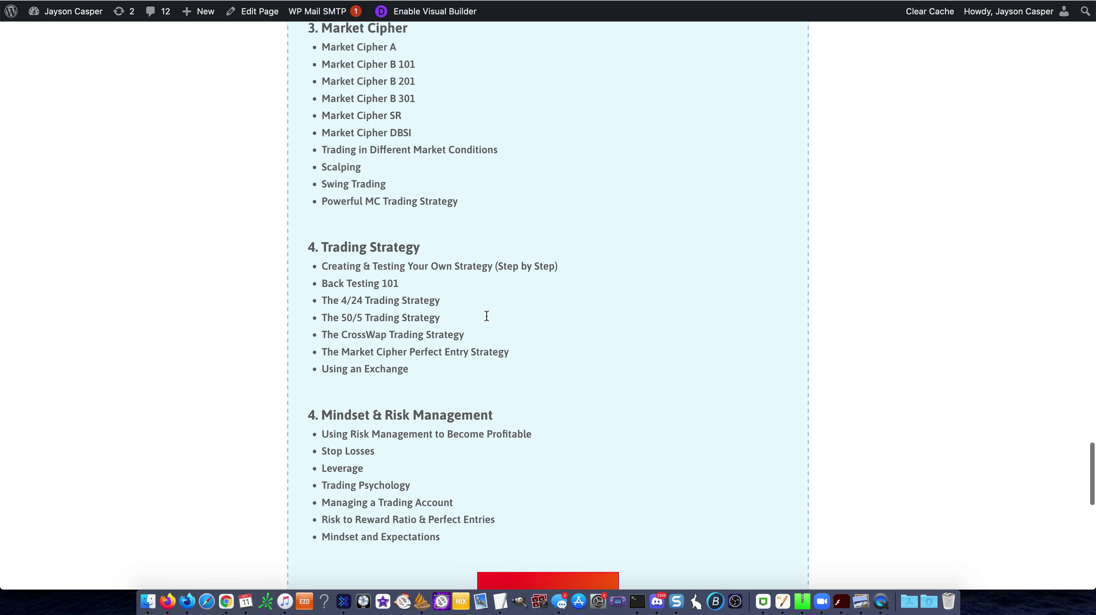
{"action": "scroll", "coordinate": [486, 316], "scroll_direction": "down", "scroll_amount": 10}
{"action": "scroll", "coordinate": [486, 316], "scroll_direction": "up", "scroll_amount": 15}
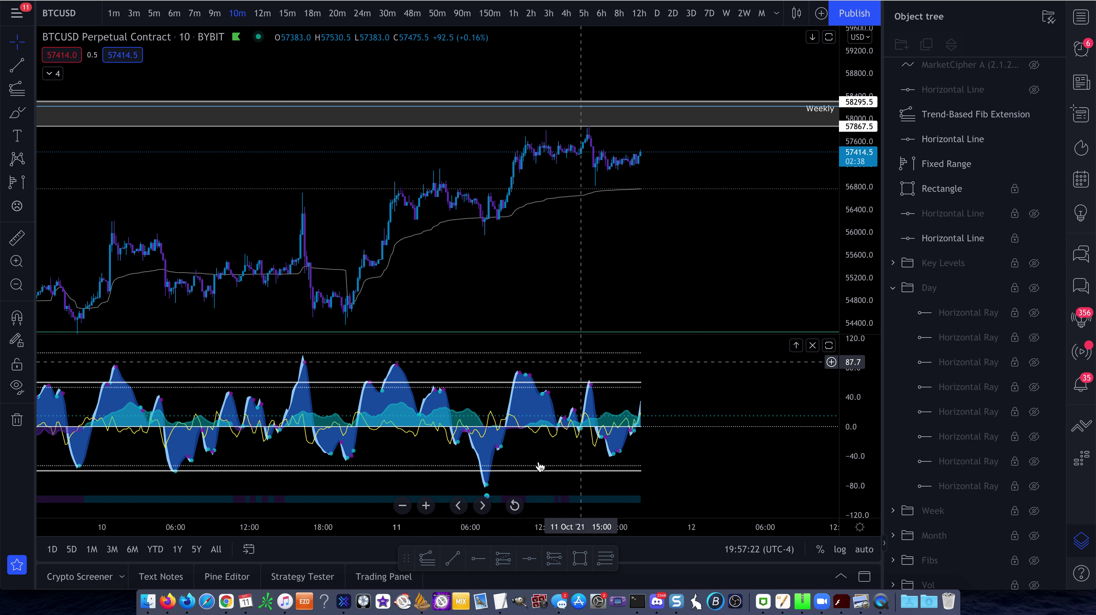
Step: Reset the chart view and switch BTCUSD to 8-hour candles
{"action": "left_click", "coordinate": [514, 505]}
{"action": "scroll", "coordinate": [580, 285], "scroll_direction": "up", "scroll_amount": 3}
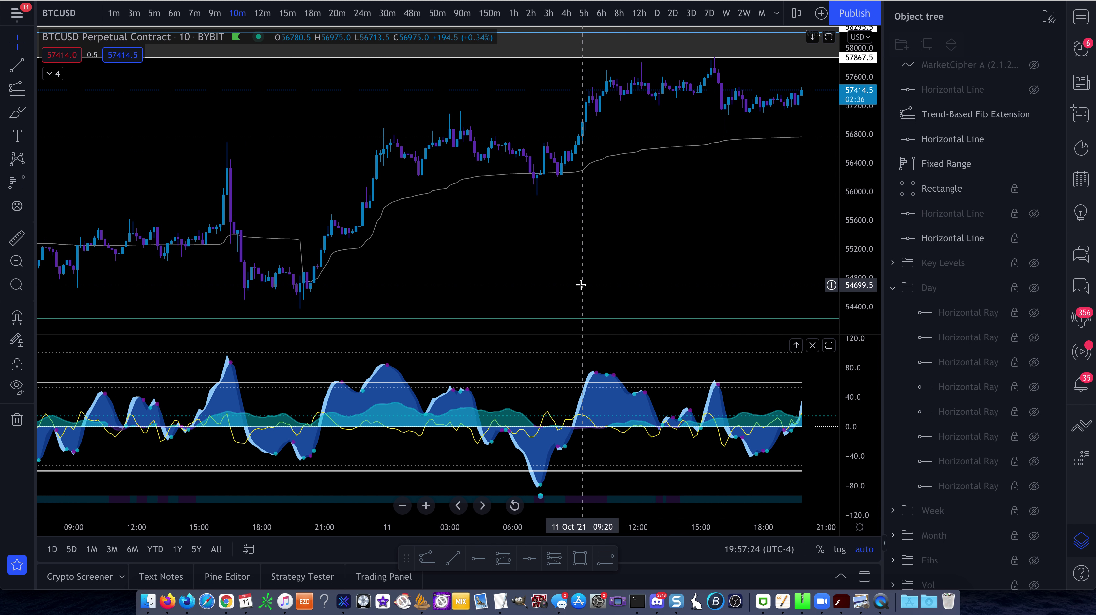
{"action": "scroll", "coordinate": [580, 284], "scroll_direction": "down", "scroll_amount": 1}
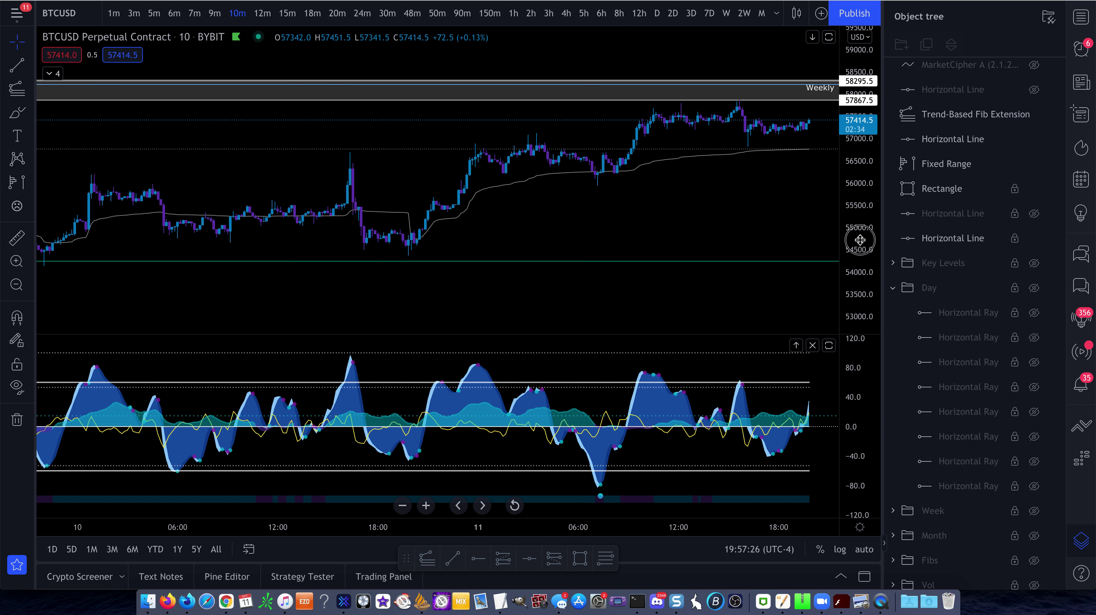
{"action": "left_click", "coordinate": [619, 13]}
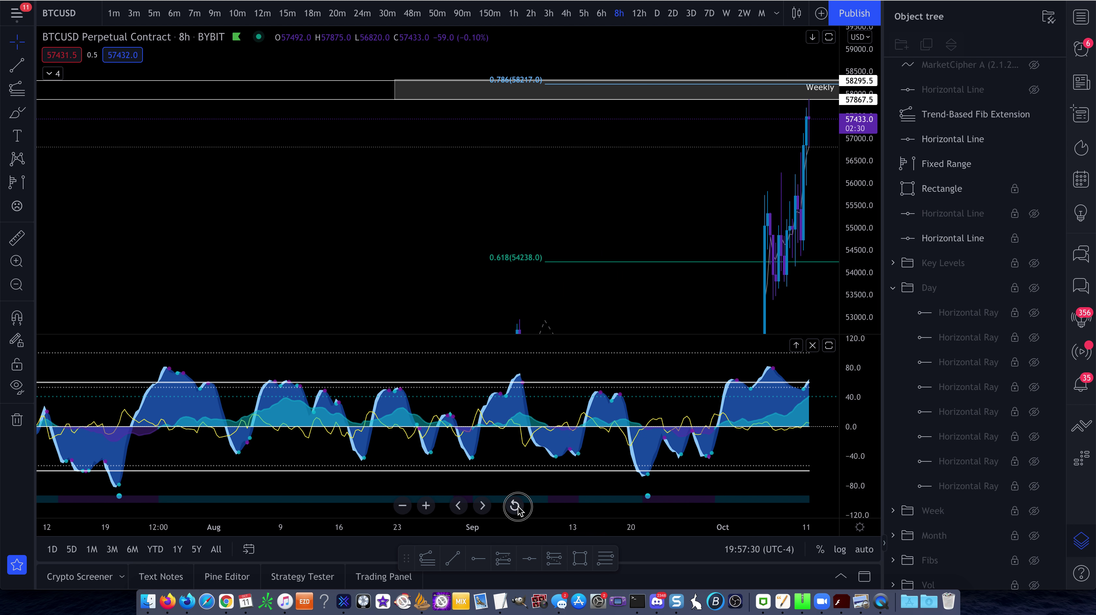
{"action": "left_click", "coordinate": [515, 505]}
Step: Frame the fib extension levels so price near 57443 sits below the 0.786 level at 58217.0
{"action": "scroll", "coordinate": [601, 271], "scroll_direction": "right", "scroll_amount": 5}
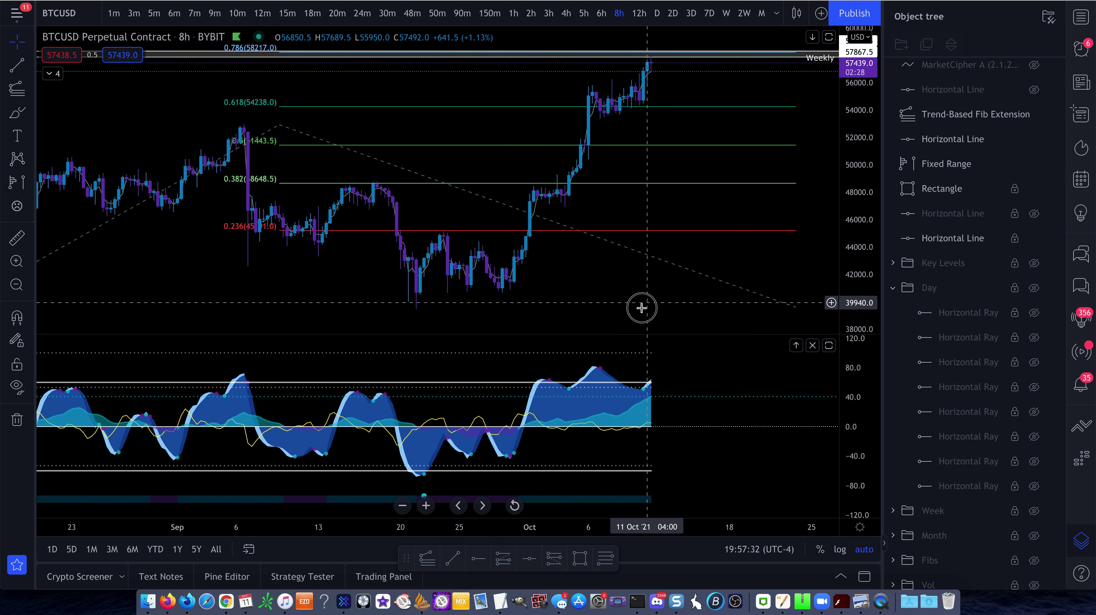
{"action": "scroll", "coordinate": [628, 323], "scroll_direction": "right", "scroll_amount": 2}
{"action": "scroll", "coordinate": [705, 286], "scroll_direction": "left", "scroll_amount": 3}
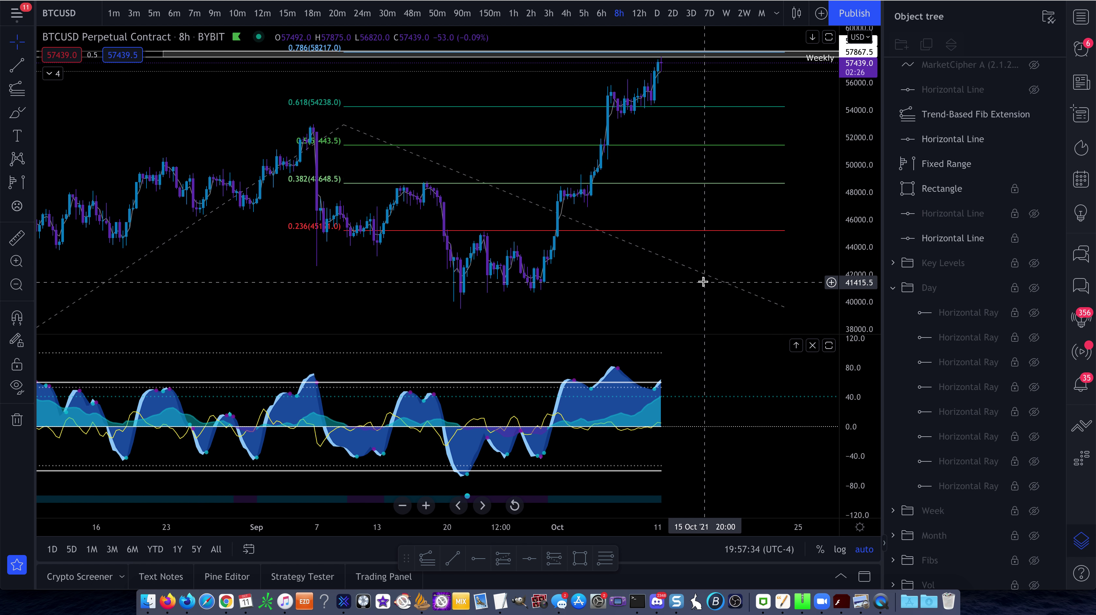
{"action": "left_click_drag", "start_coordinate": [857, 163], "coordinate": [802, 252]}
{"action": "scroll", "coordinate": [802, 251], "scroll_direction": "down", "scroll_amount": 3}
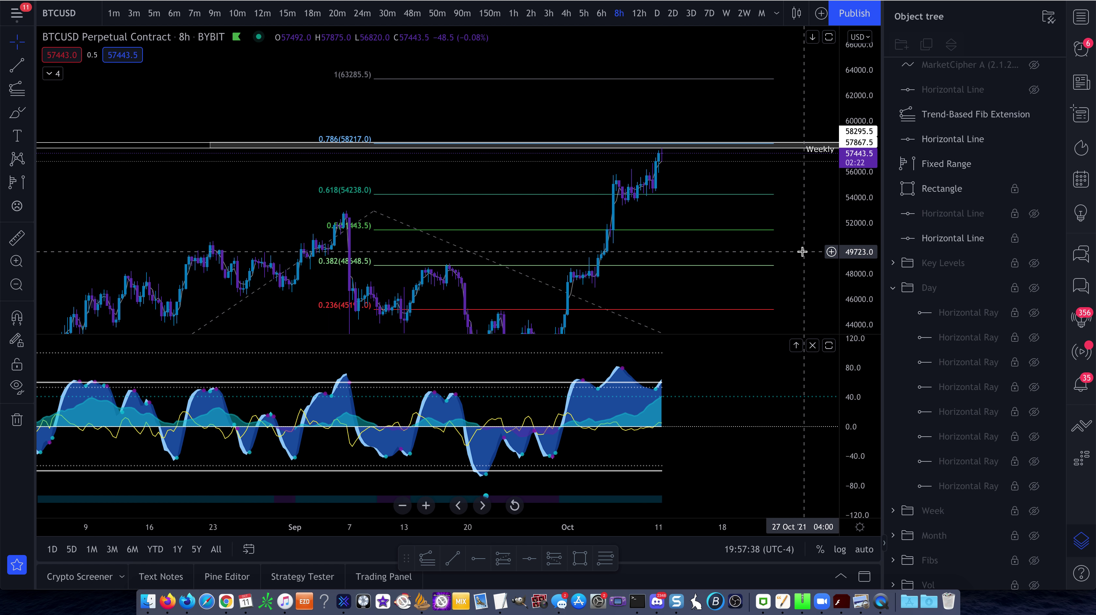
{"action": "left_click_drag", "start_coordinate": [748, 249], "coordinate": [707, 215]}
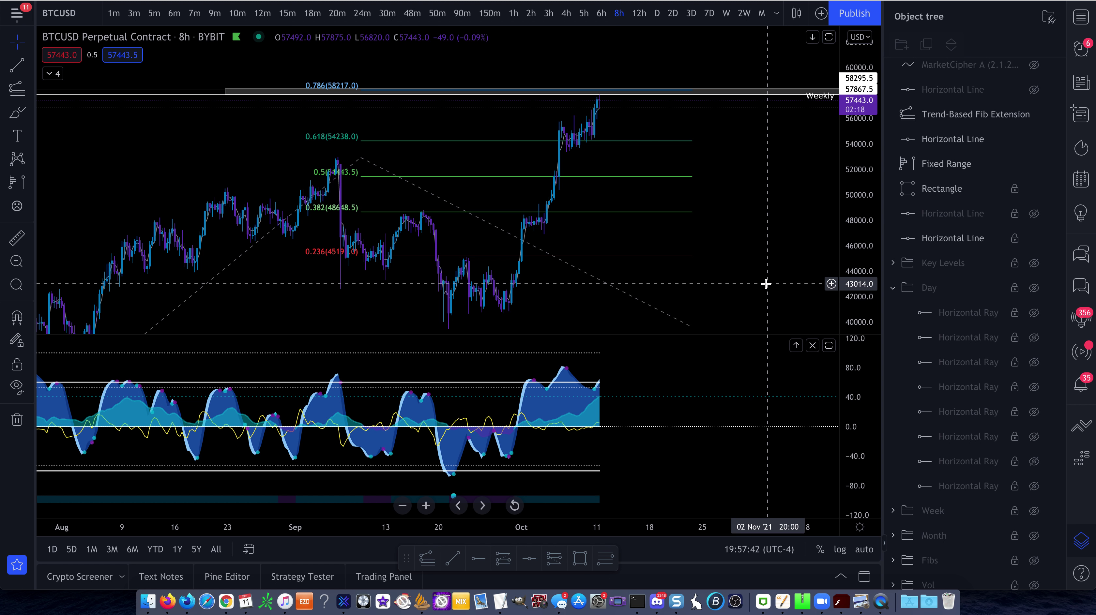